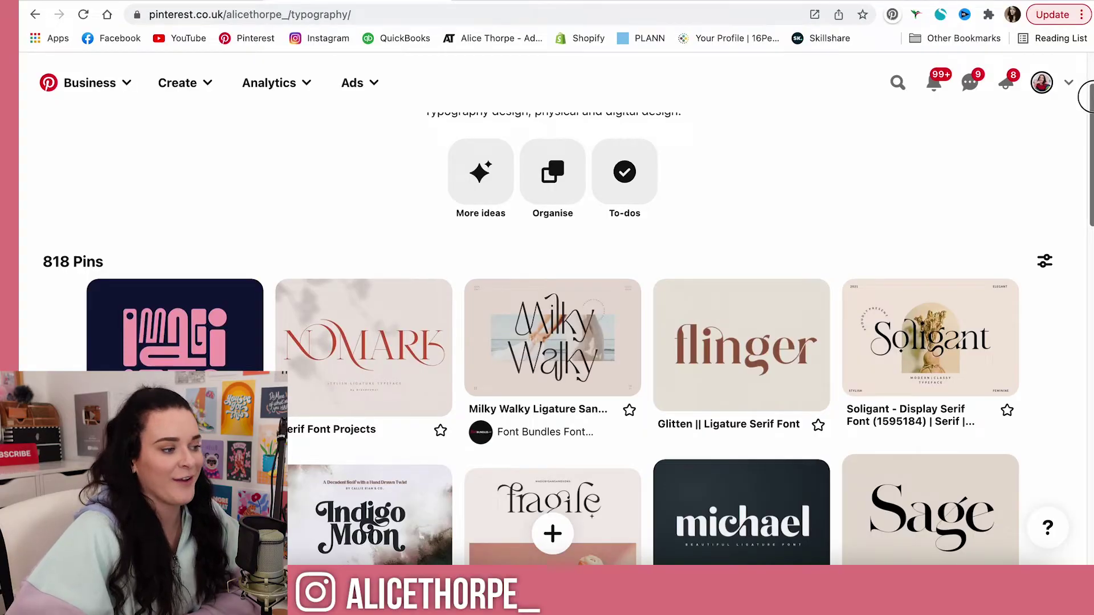
Step: Browse the typography board's pins for examples of ligature and manipulated serif lettering
drag(1086, 97, 1092, 145)
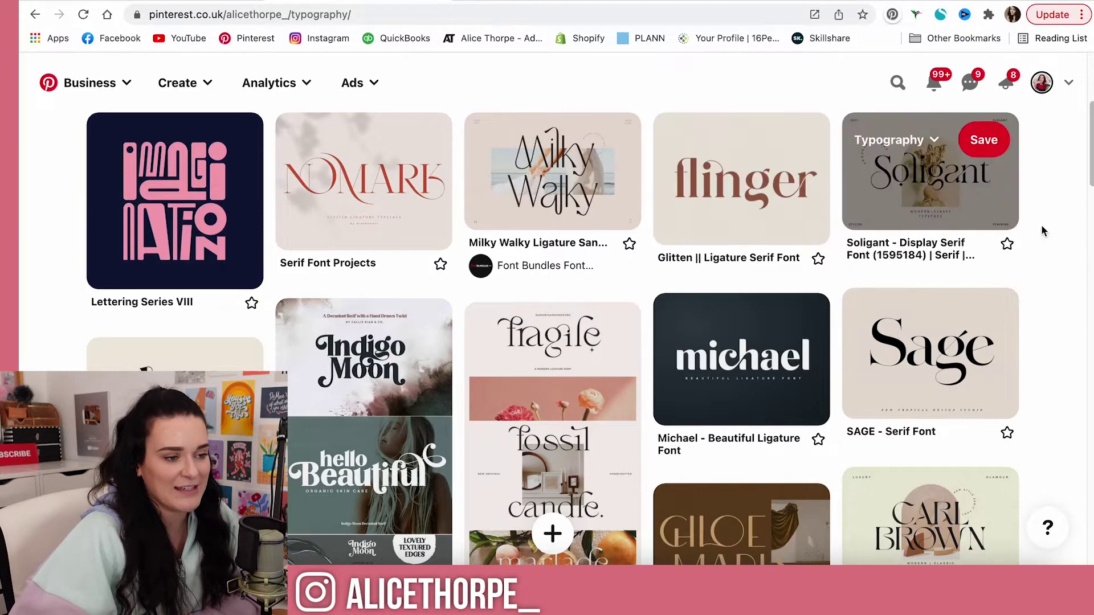
scroll(1087, 163, down, 1)
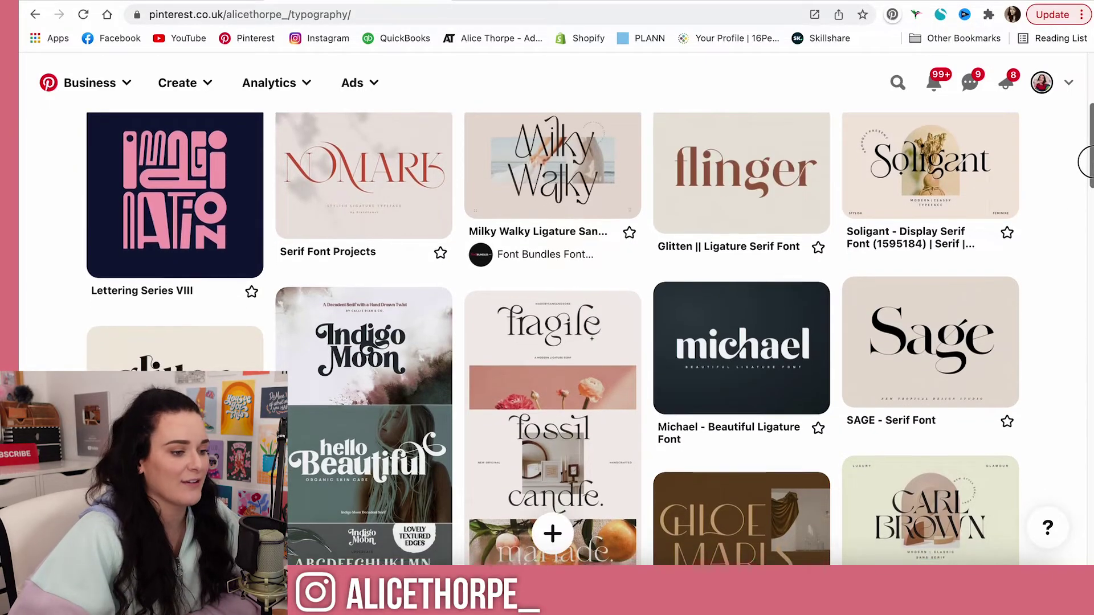
scroll(1085, 162, down, 2)
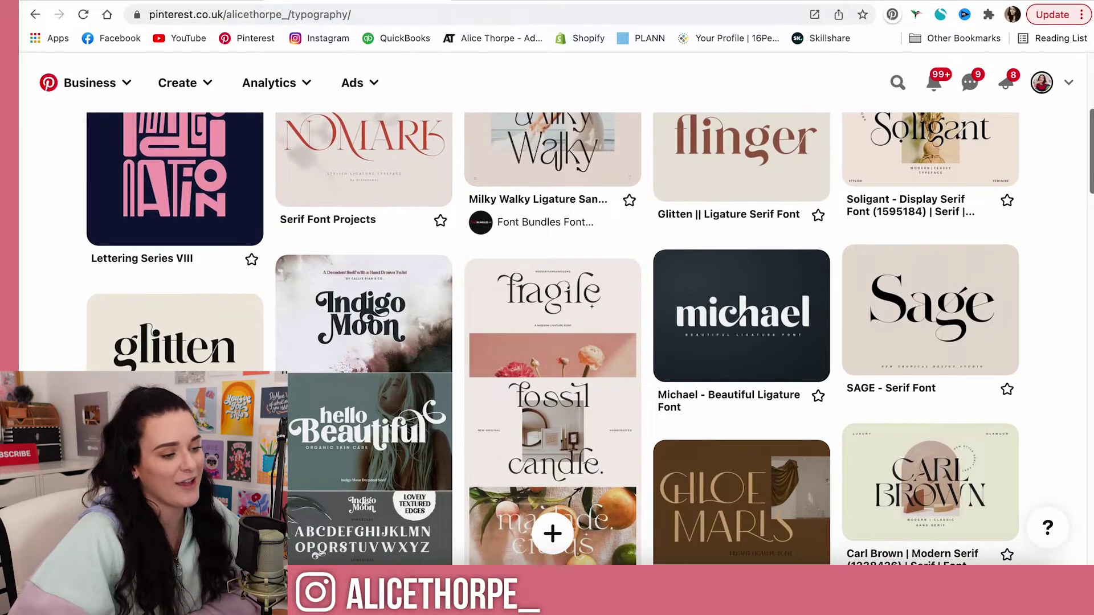
scroll(1087, 168, down, 3)
mouse_move(1089, 177)
mouse_down()
mouse_move(1090, 207)
mouse_move(1091, 181)
mouse_up()
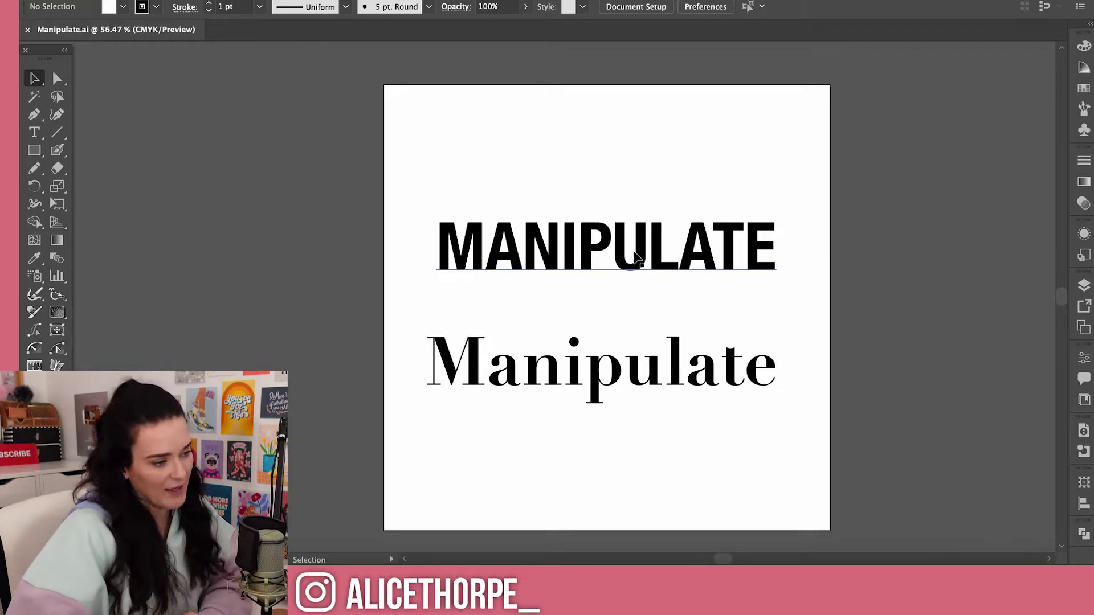
Step: Move the serif "Manipulate" text off the artboard and select the remaining sans-serif "MANIPULATE" text
click(651, 249)
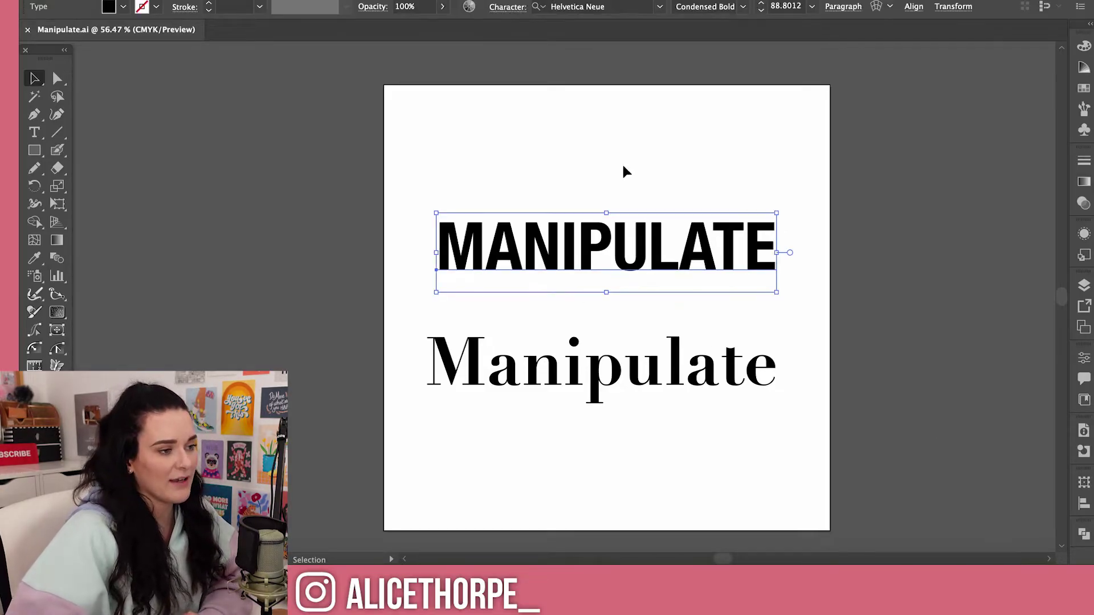
click(516, 392)
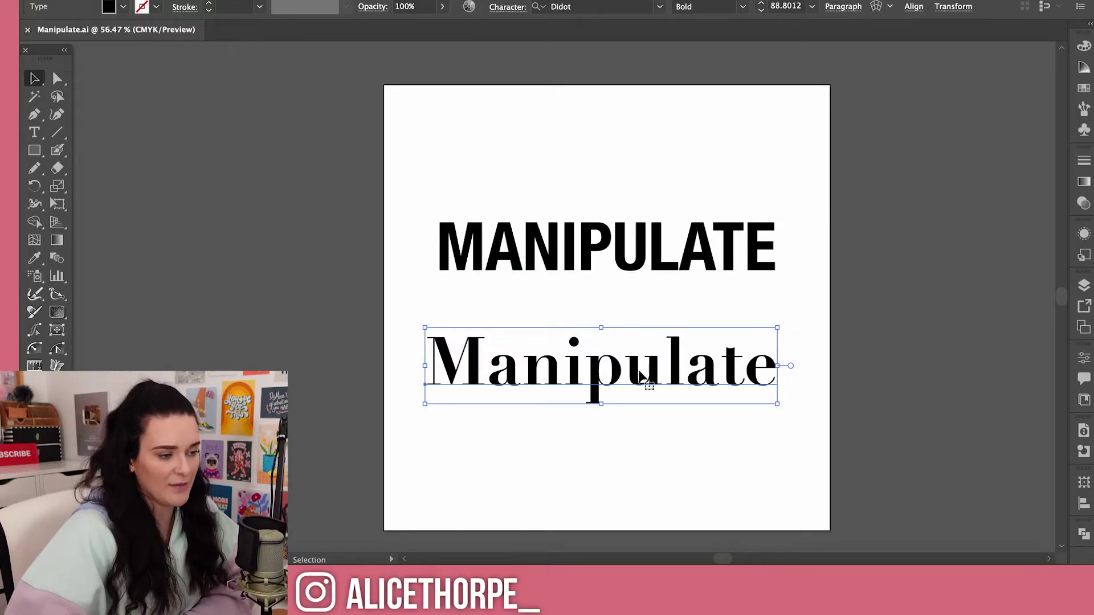
drag(683, 364, 76, 234)
click(532, 258)
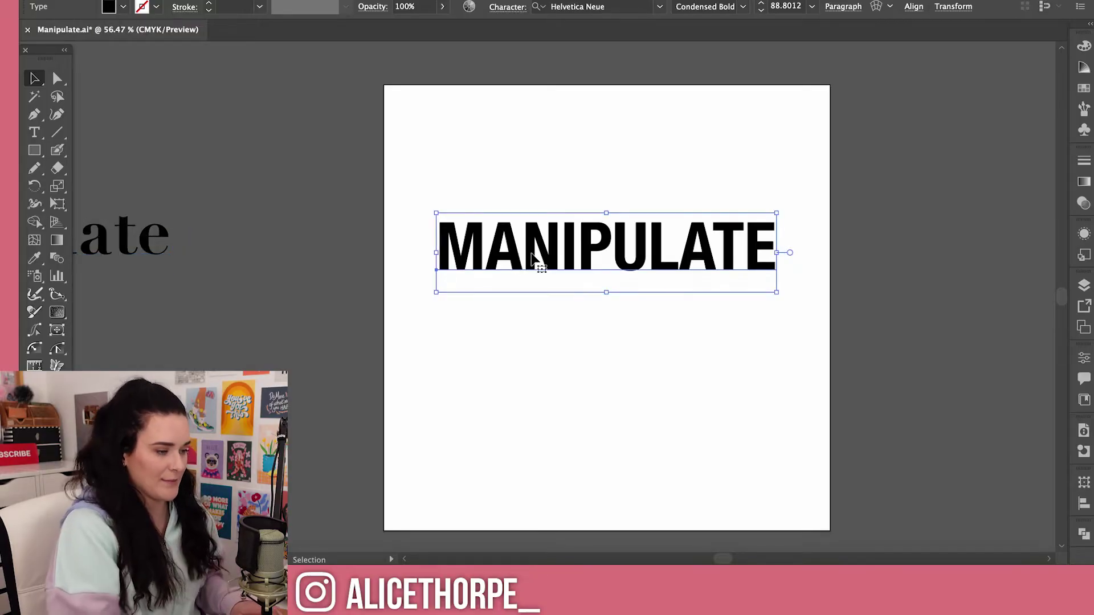
key(super+1)
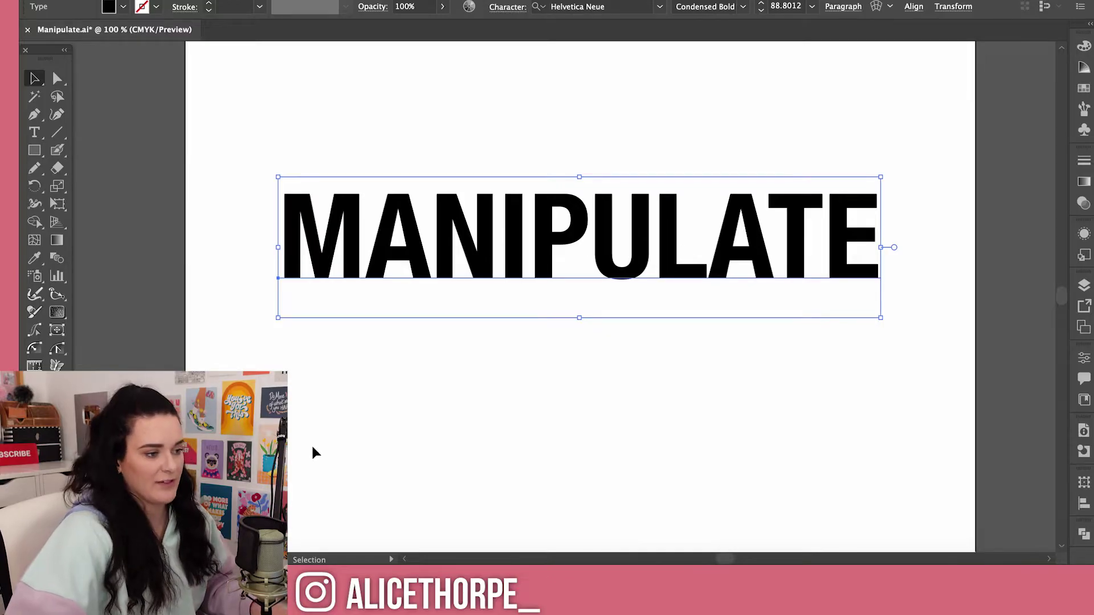
Step: Delete the letters "AN" after the M in "MANIPULATE" and retype them with the Type tool
click(34, 133)
click(363, 252)
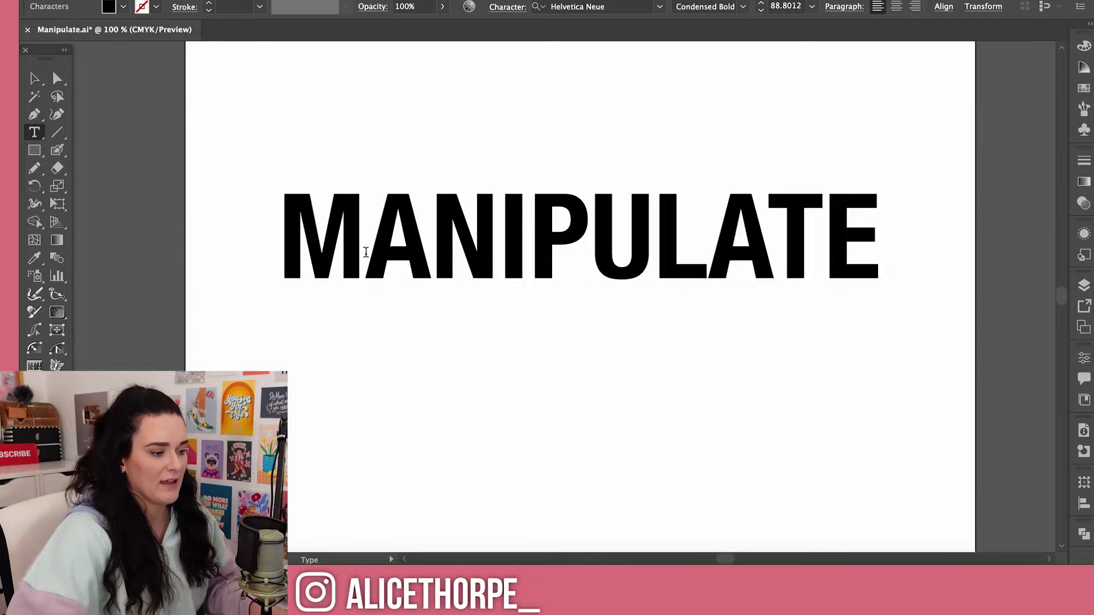
key(Delete)
key(Delete)
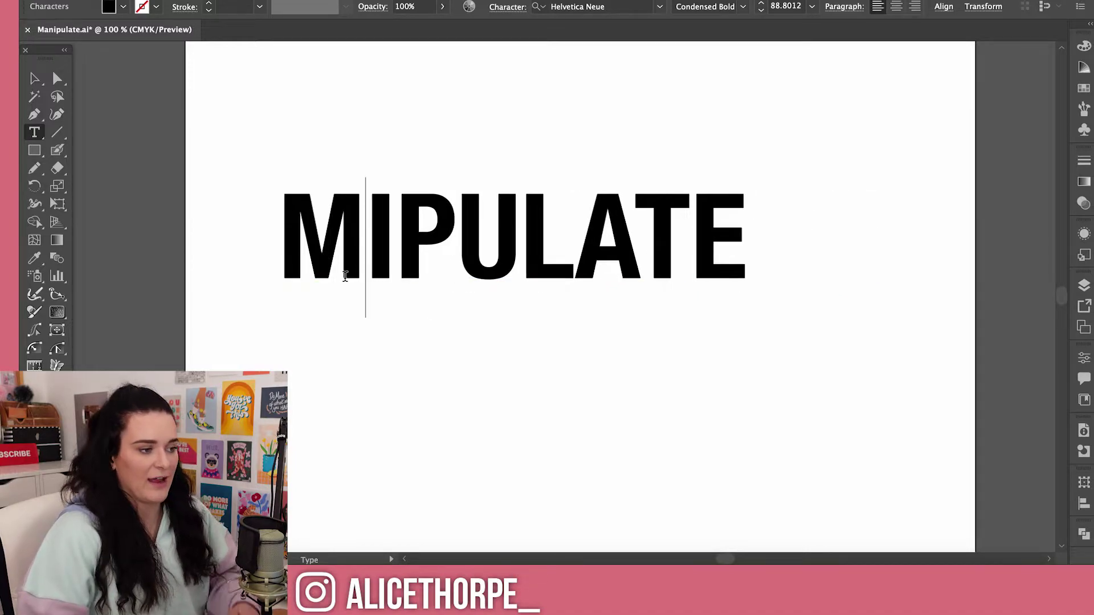
text(AN)
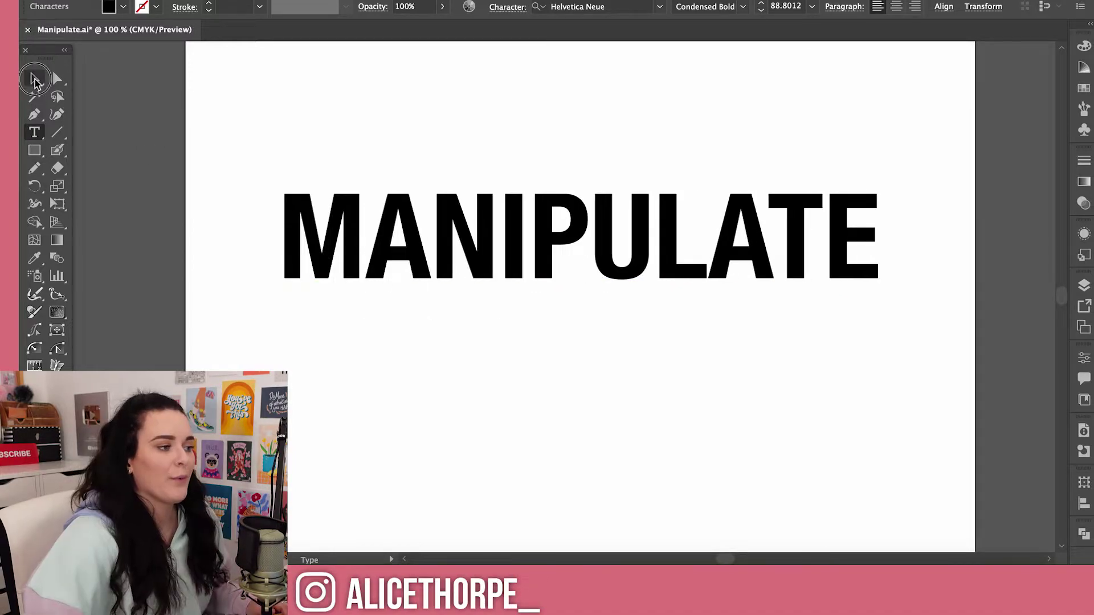
key(Escape)
Step: Try moving the "MANIPULATE" text slightly up and adjusting its first letter A with the Touch Type tool
drag(561, 254, 558, 228)
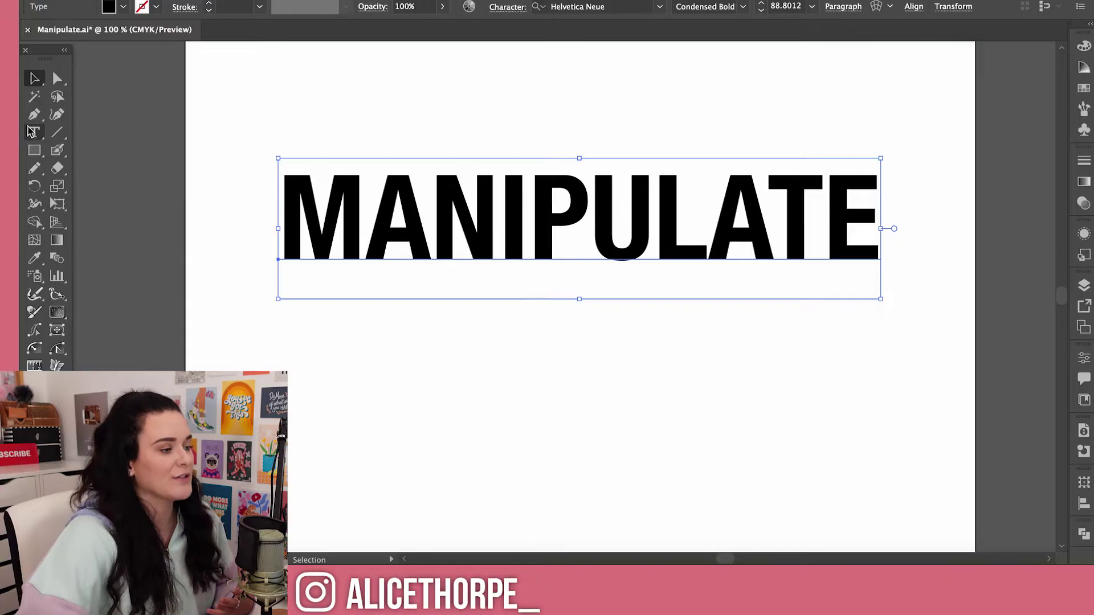
drag(33, 137, 124, 181)
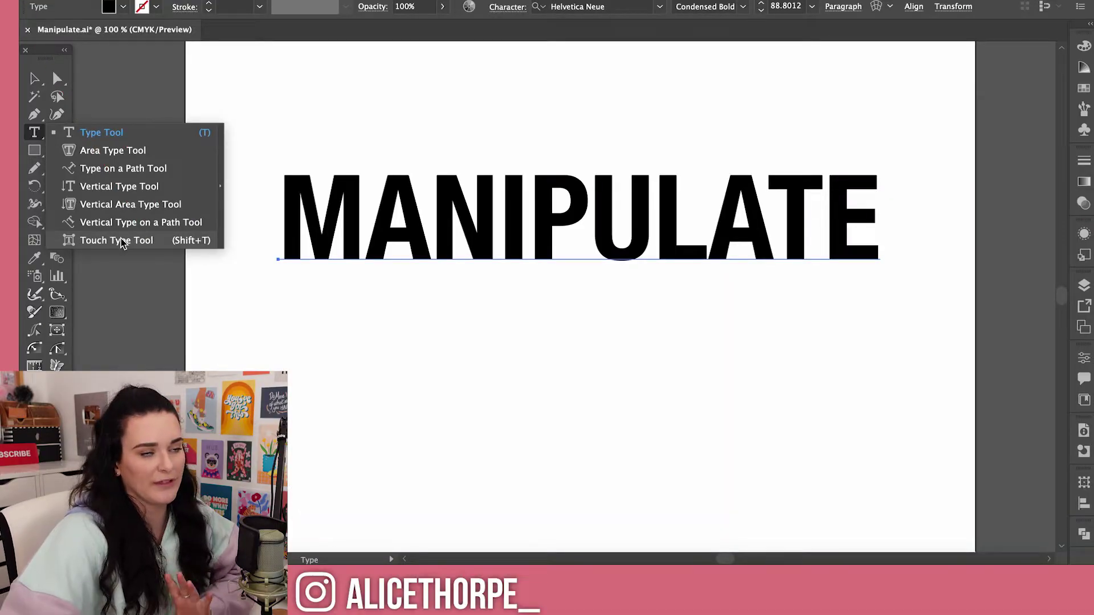
click(121, 241)
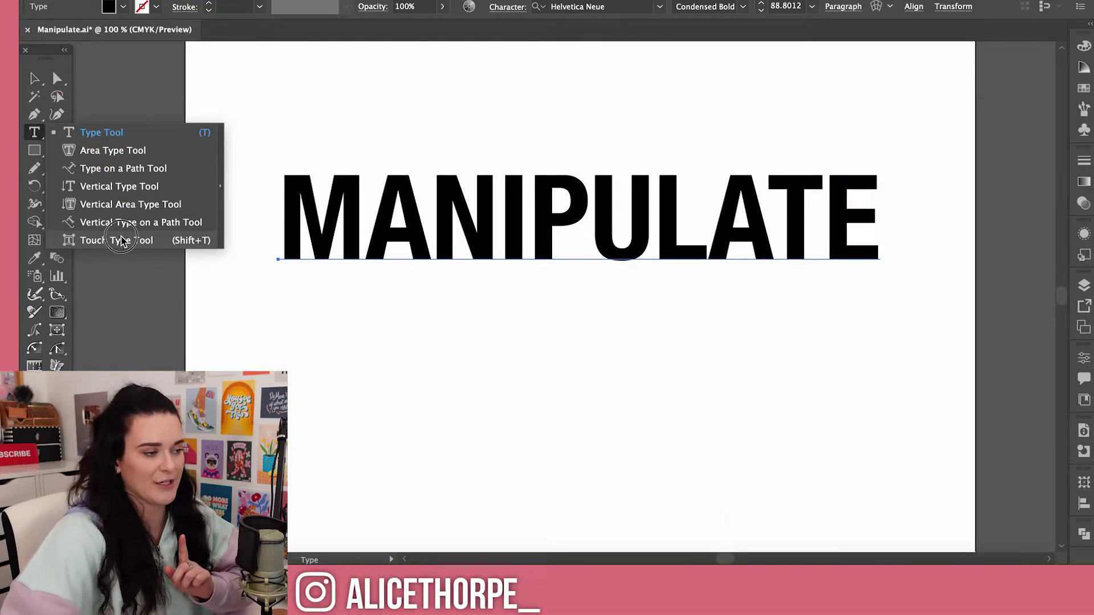
click(392, 212)
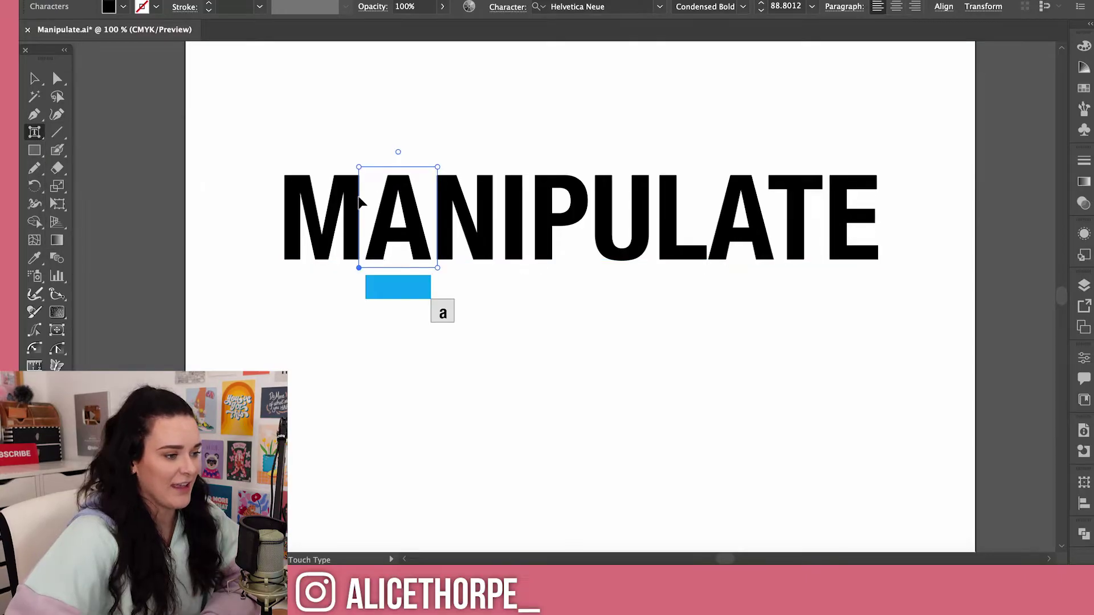
mouse_move(440, 268)
mouse_down()
mouse_move(456, 269)
mouse_move(442, 268)
mouse_up()
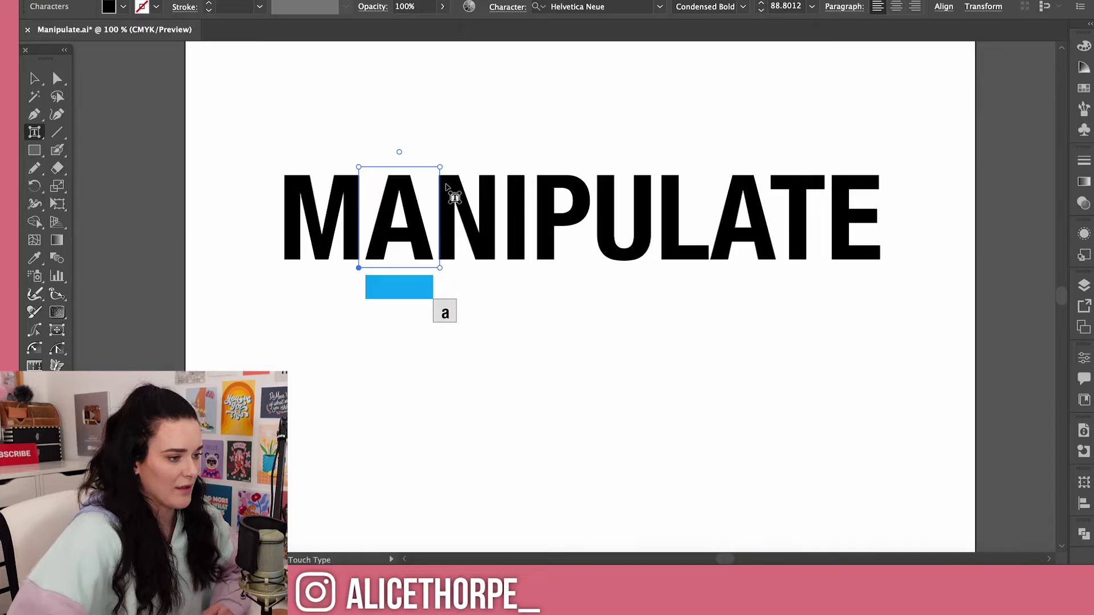
mouse_move(440, 167)
mouse_down()
mouse_move(481, 147)
mouse_move(442, 167)
mouse_up()
drag(359, 167, 399, 152)
mouse_move(406, 212)
mouse_down()
mouse_move(406, 188)
mouse_move(436, 174)
mouse_move(404, 208)
mouse_up()
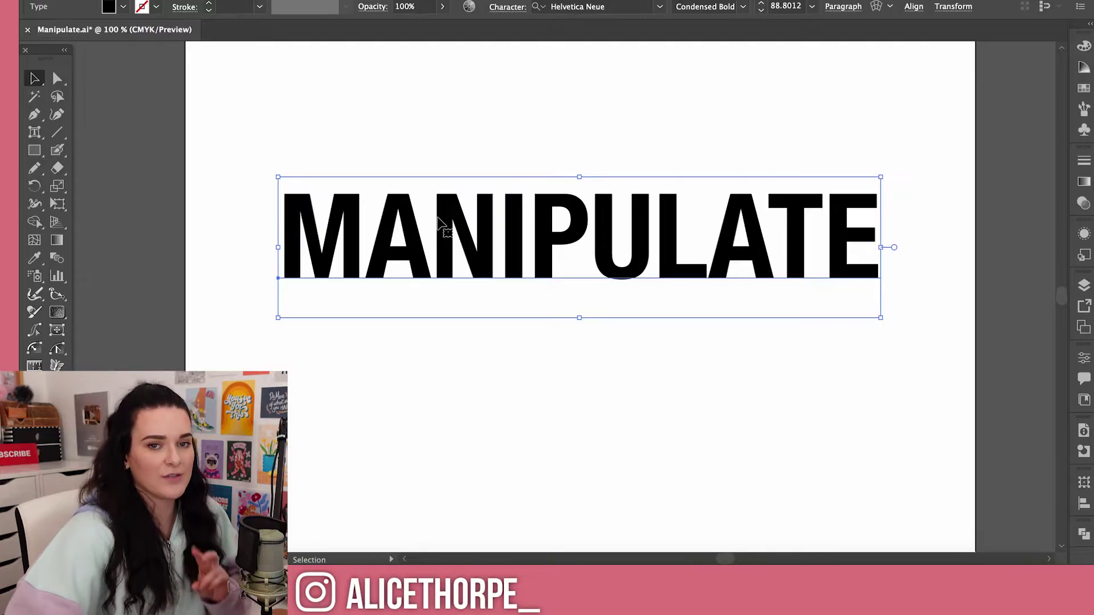
Step: Convert the "MANIPULATE" text to outlines
right_click(453, 219)
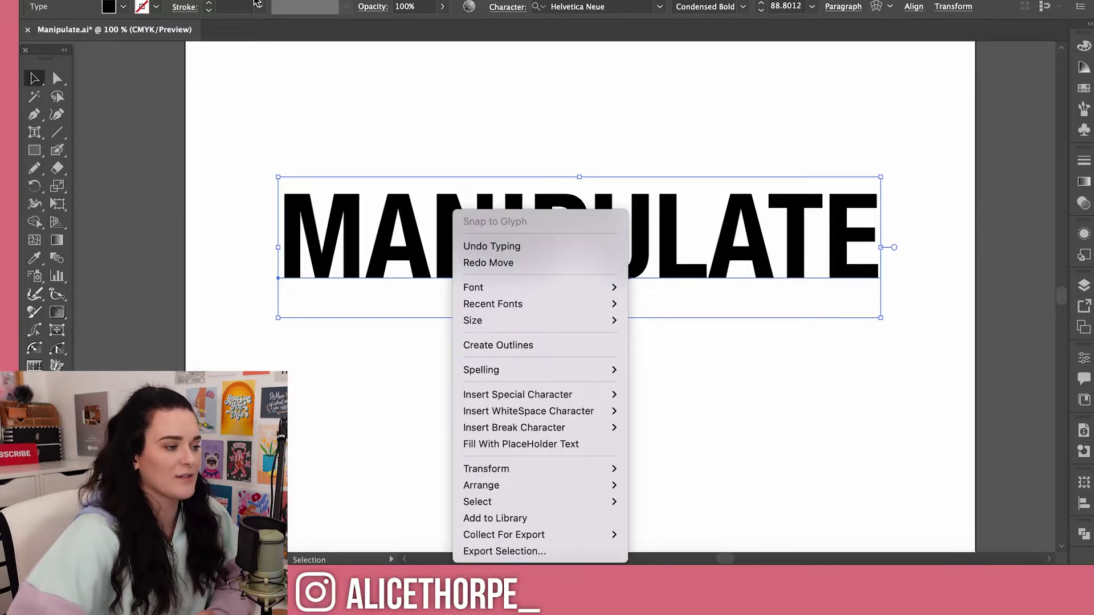
key(Escape)
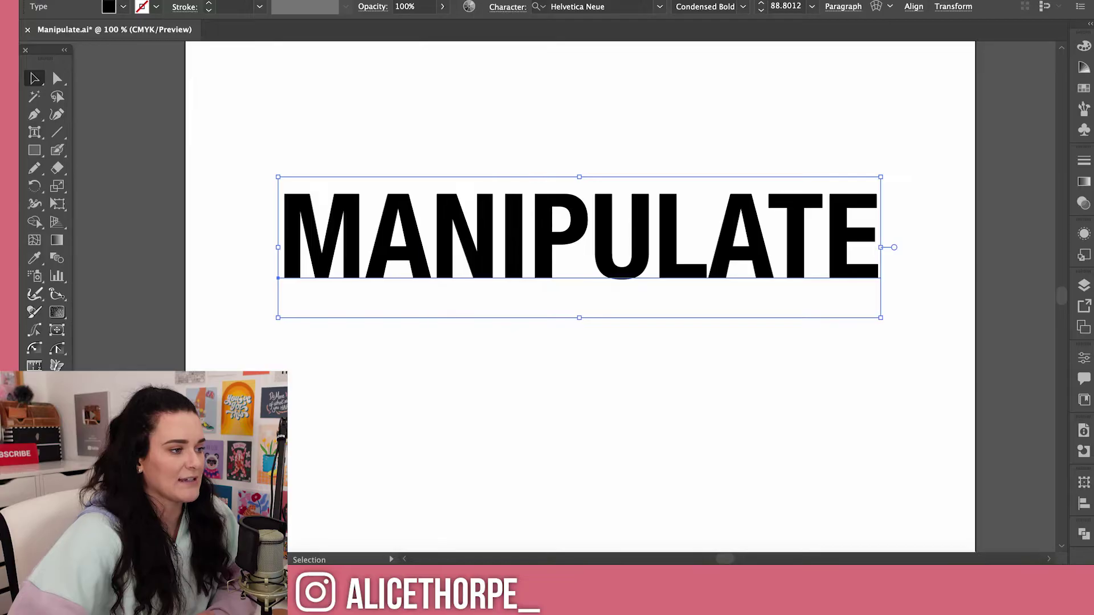
click(239, 1)
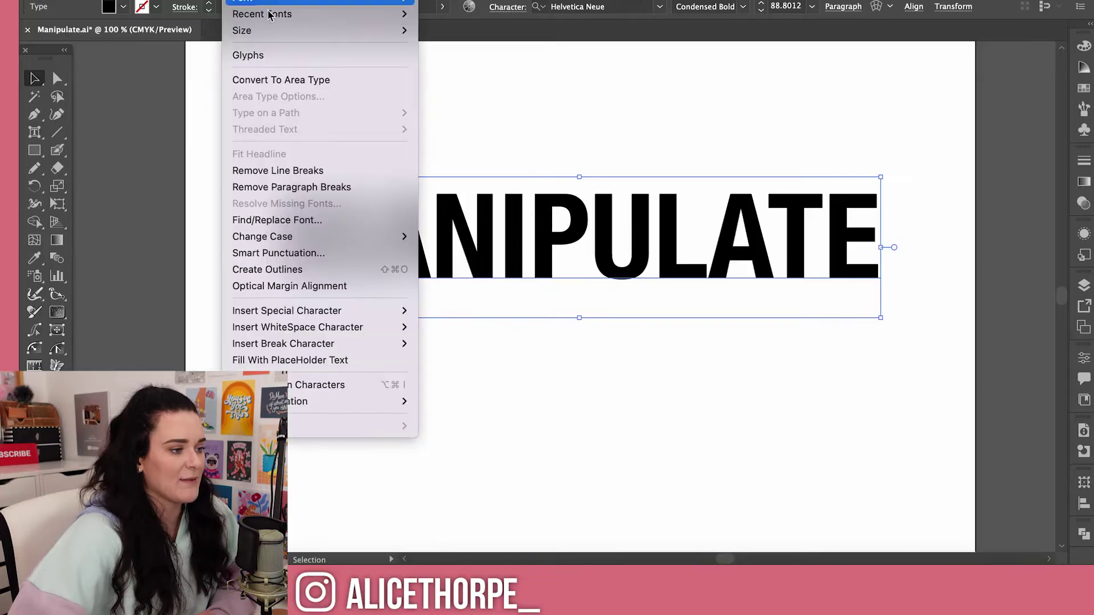
click(312, 272)
key(i)
key(ctrl+plus)
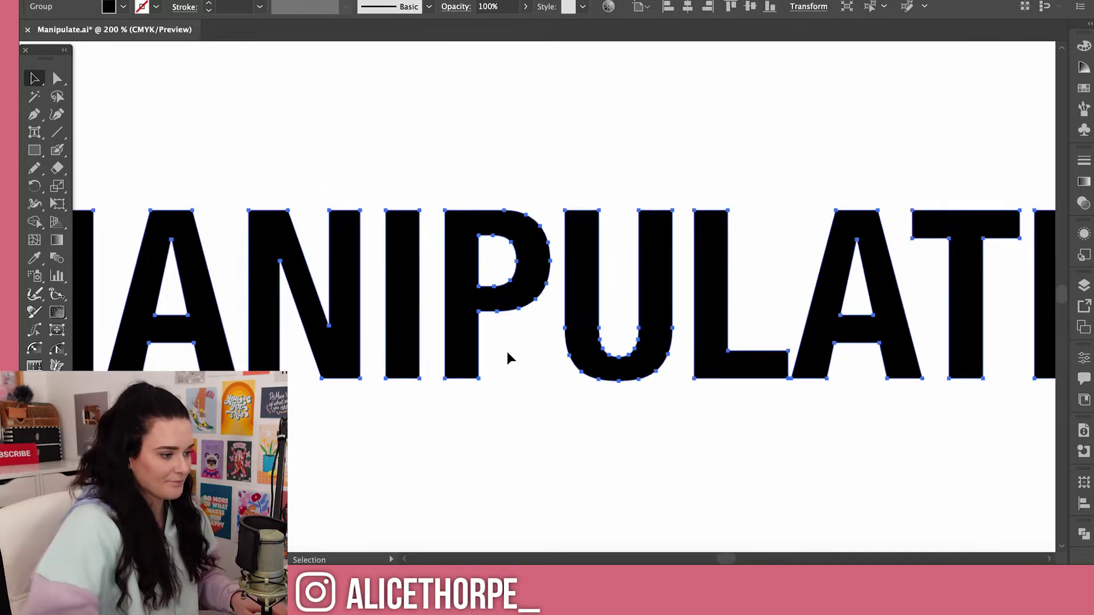
click(503, 167)
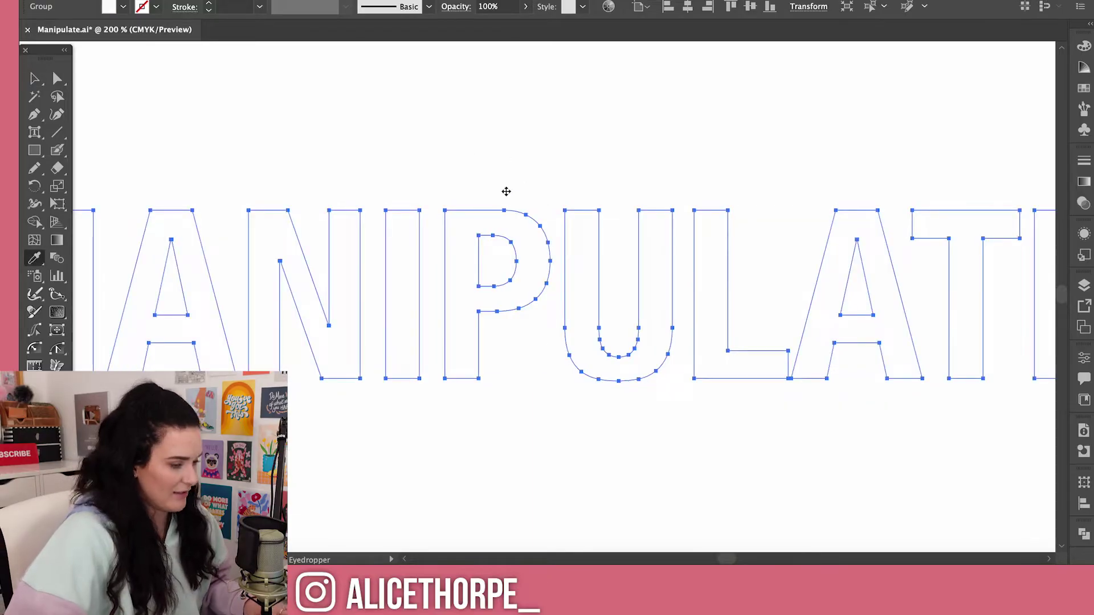
key(v)
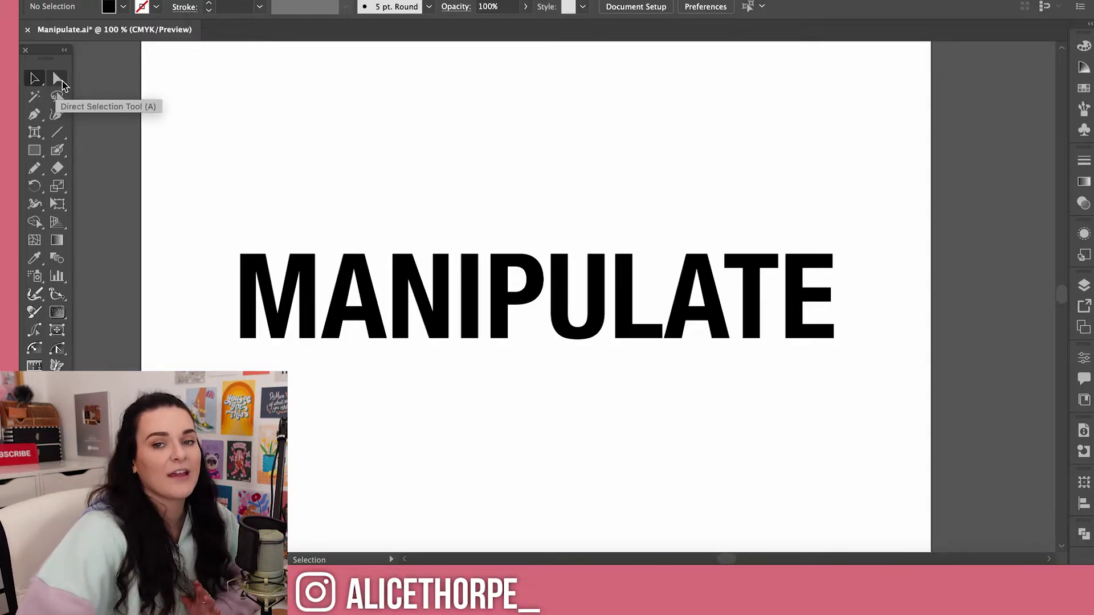
Step: Select the outlined letter M with the Direct Selection tool to expose its anchor points
click(59, 79)
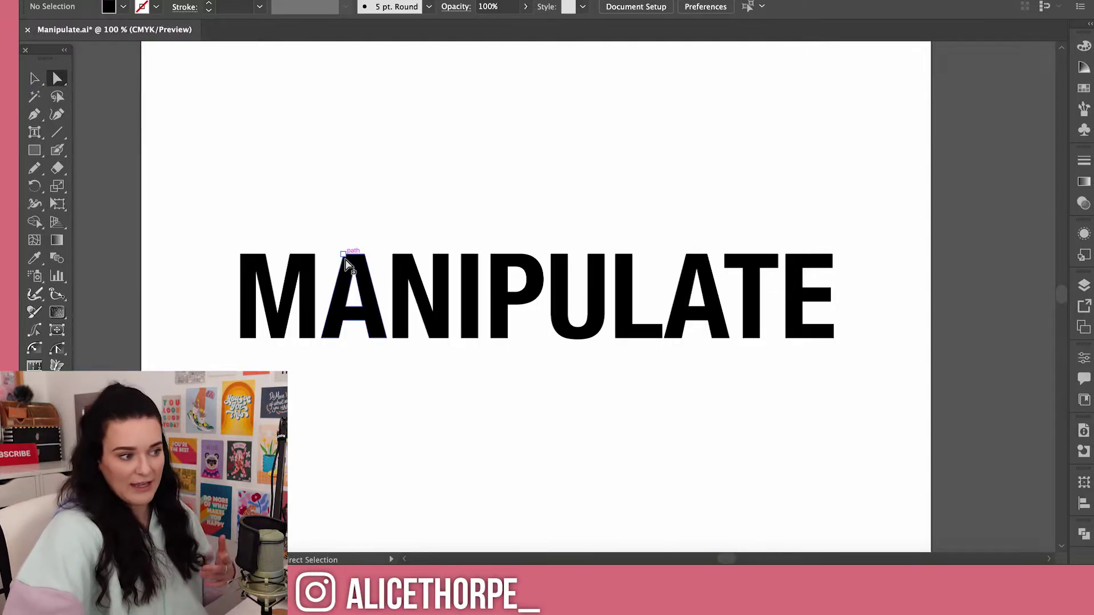
key(ctrl+equal)
key(ctrl+equal)
key(ctrl+equal)
key(ctrl+equal)
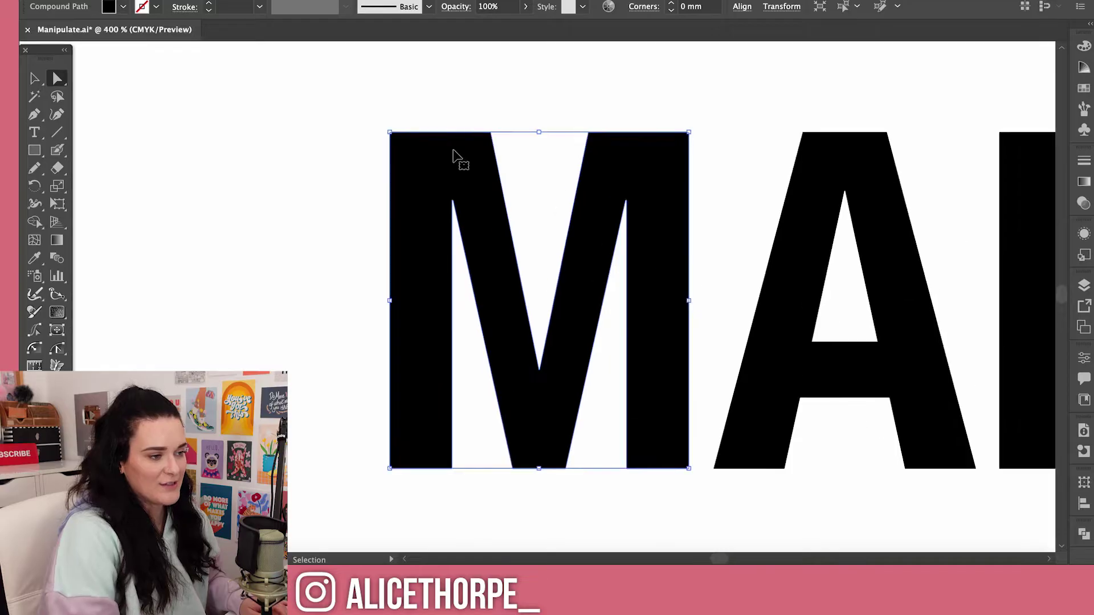
click(454, 152)
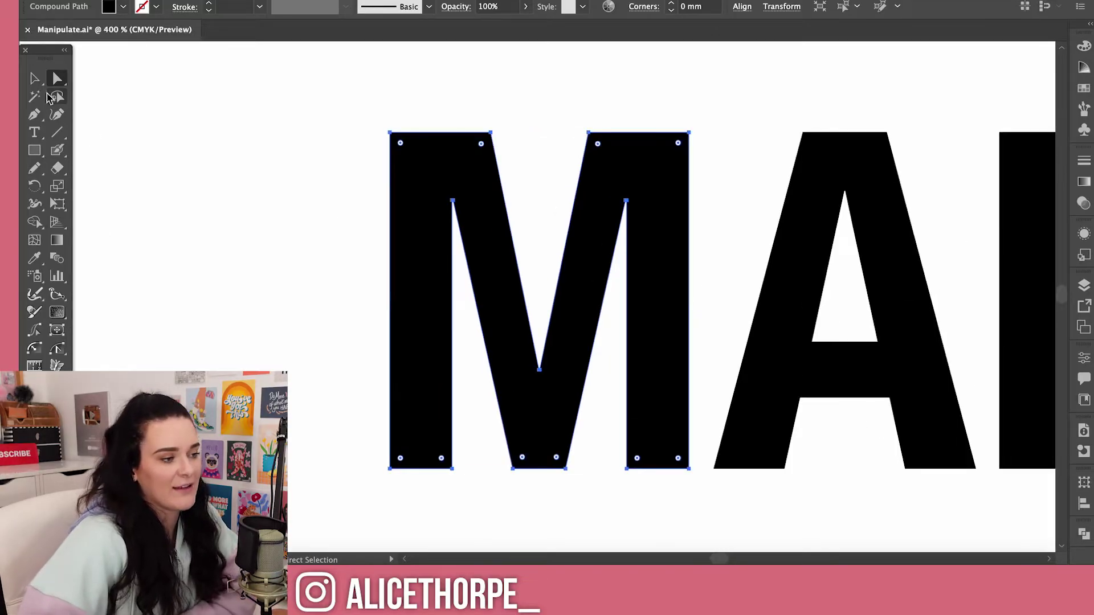
click(381, 173)
click(425, 154)
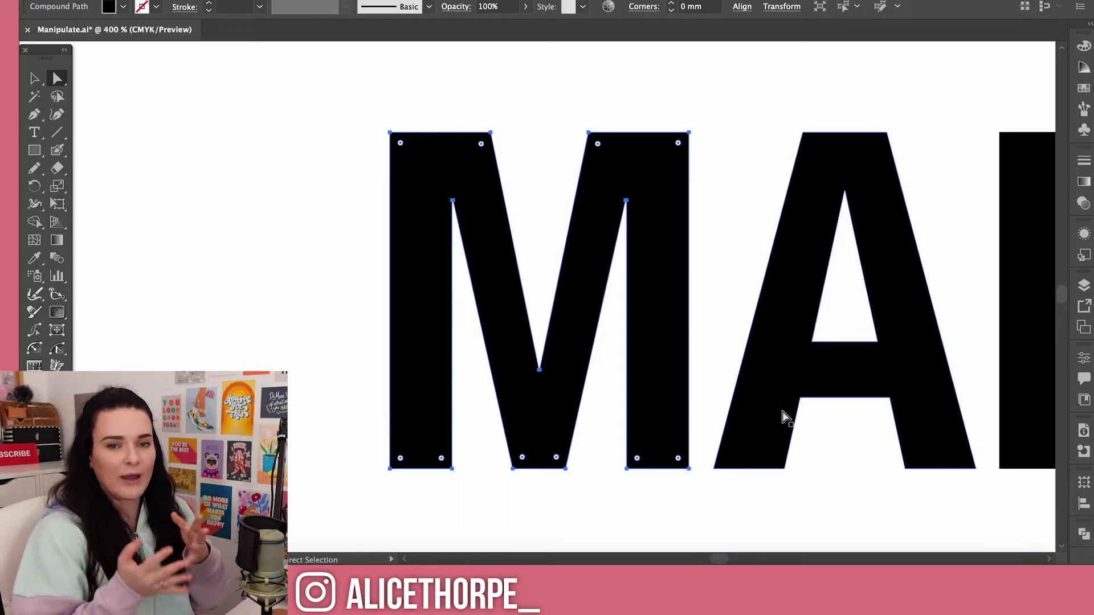
Step: Raise only the M's top-left corner anchor point straight up so the left stem's top slants
click(393, 138)
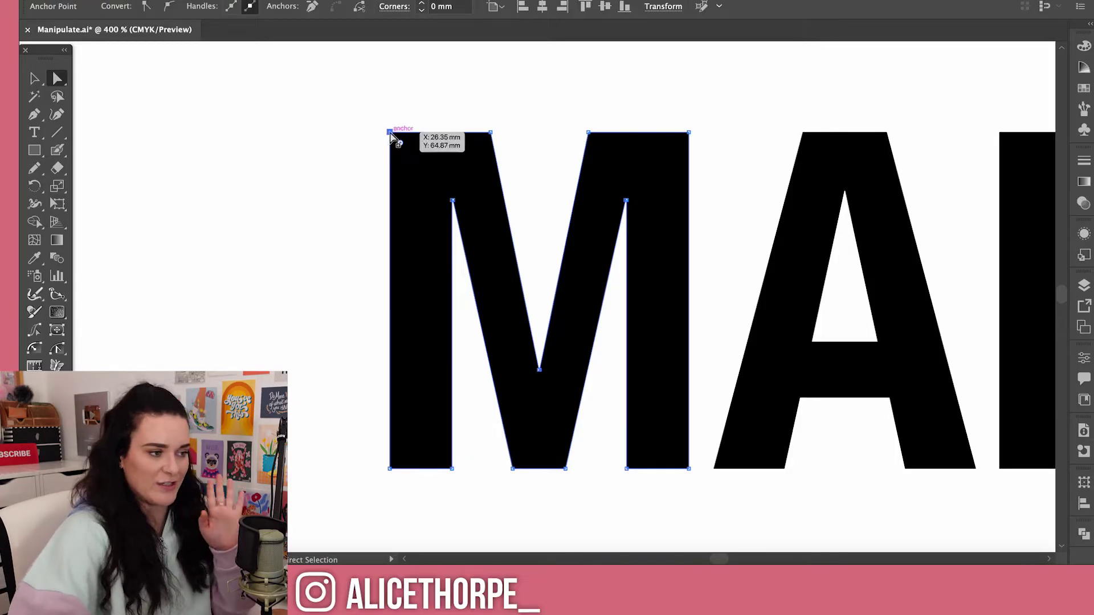
key(super+shift+a)
click(393, 135)
click(392, 135)
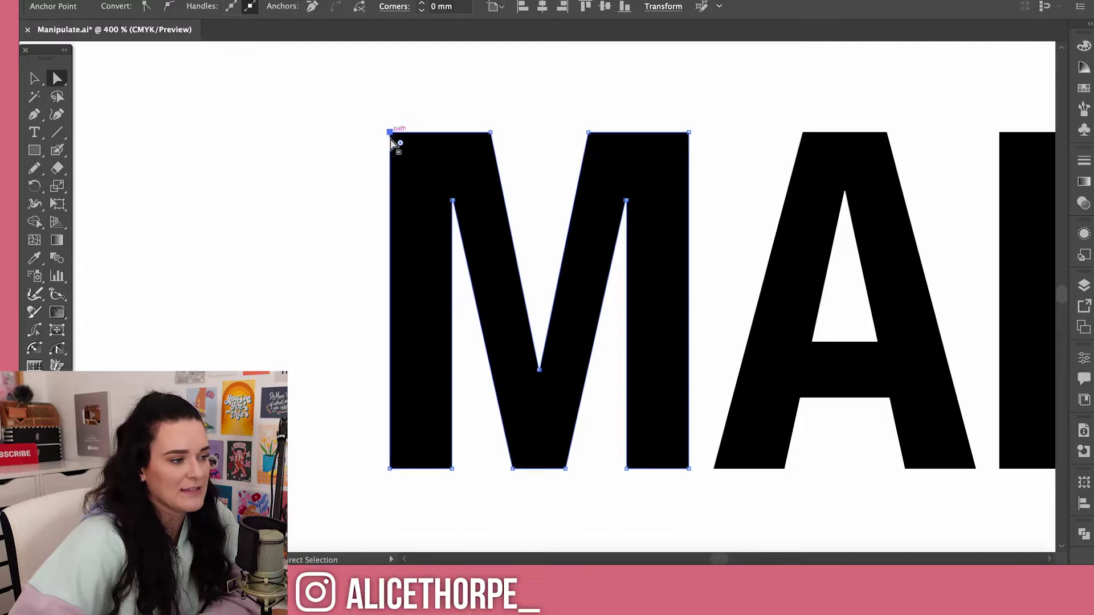
click(390, 134)
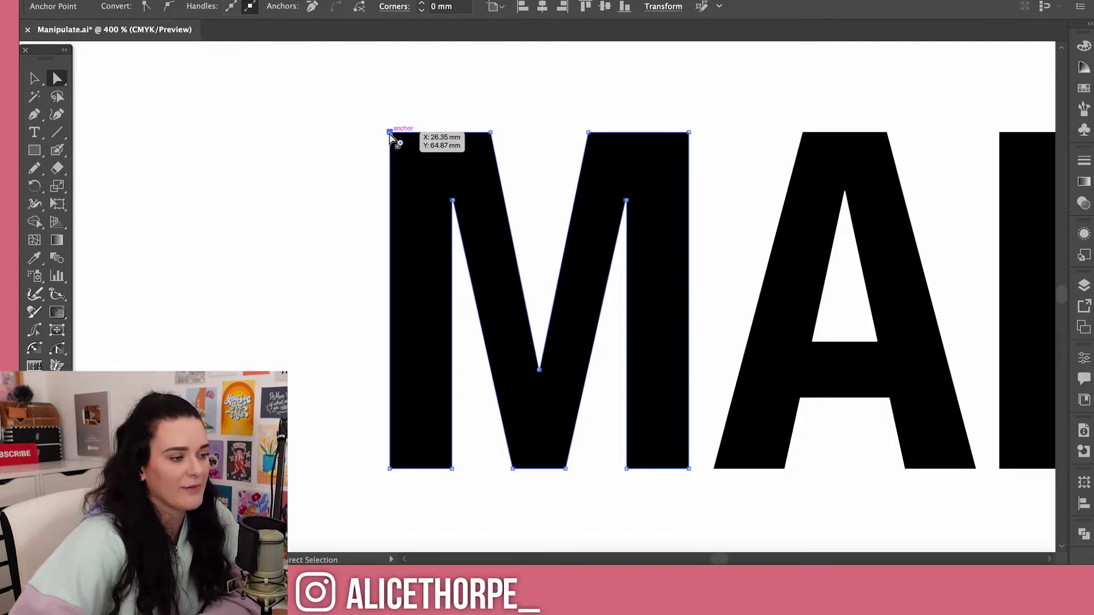
drag(390, 135, 391, 100)
click(268, 256)
Step: Raise the M's top-right corner anchor point to the same height as its raised top-left corner
scroll(610, 182, up, 1)
click(647, 171)
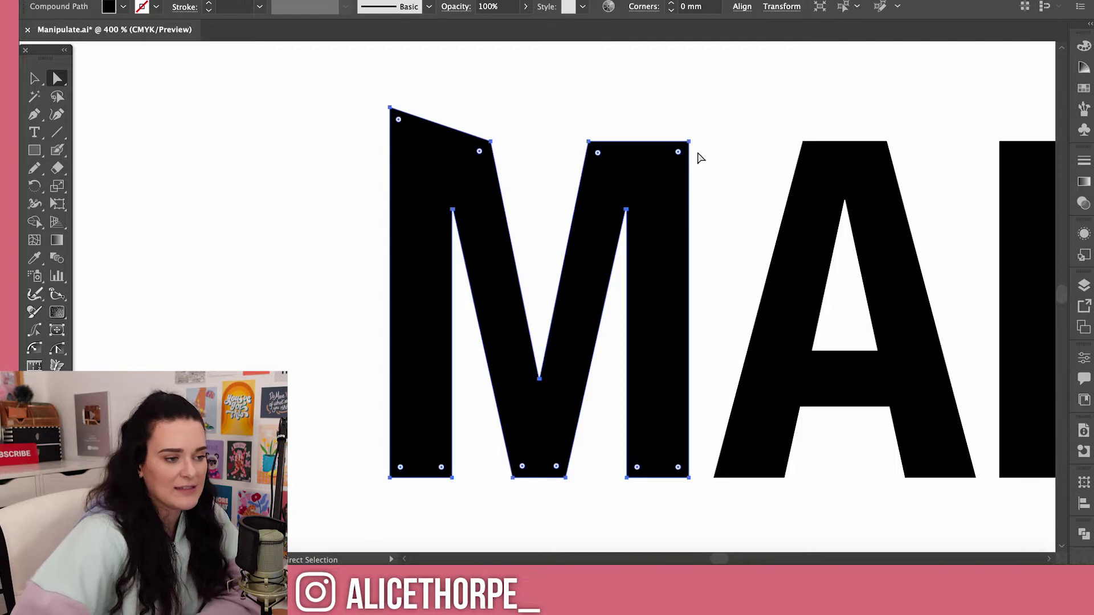
drag(689, 146, 690, 135)
drag(687, 114, 687, 107)
click(730, 129)
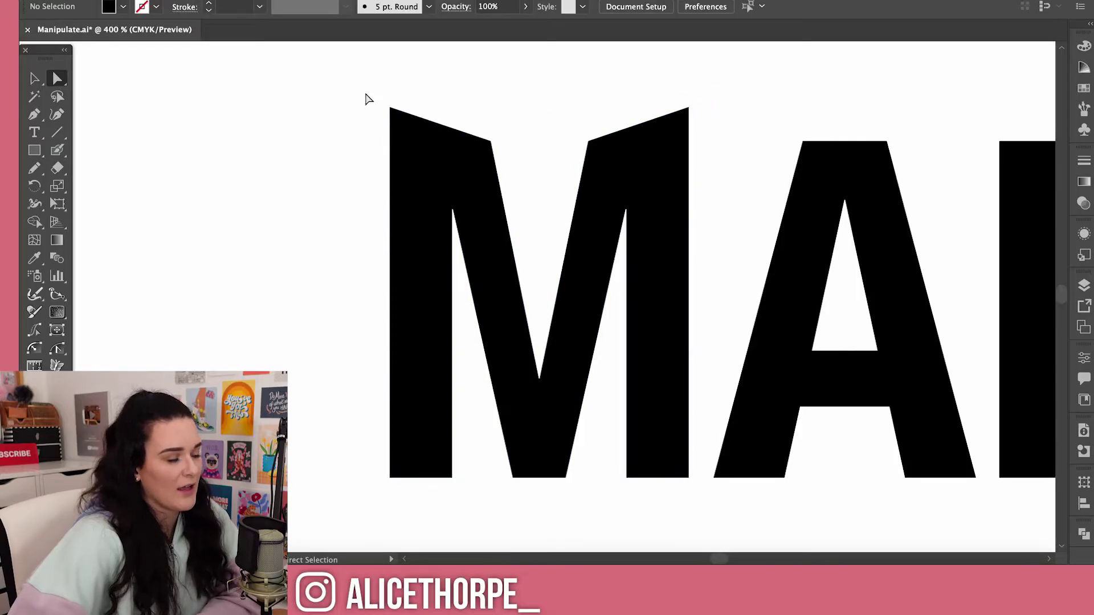
Step: Try moving the M's four top anchor points together as one selection, and undo the move
click(439, 152)
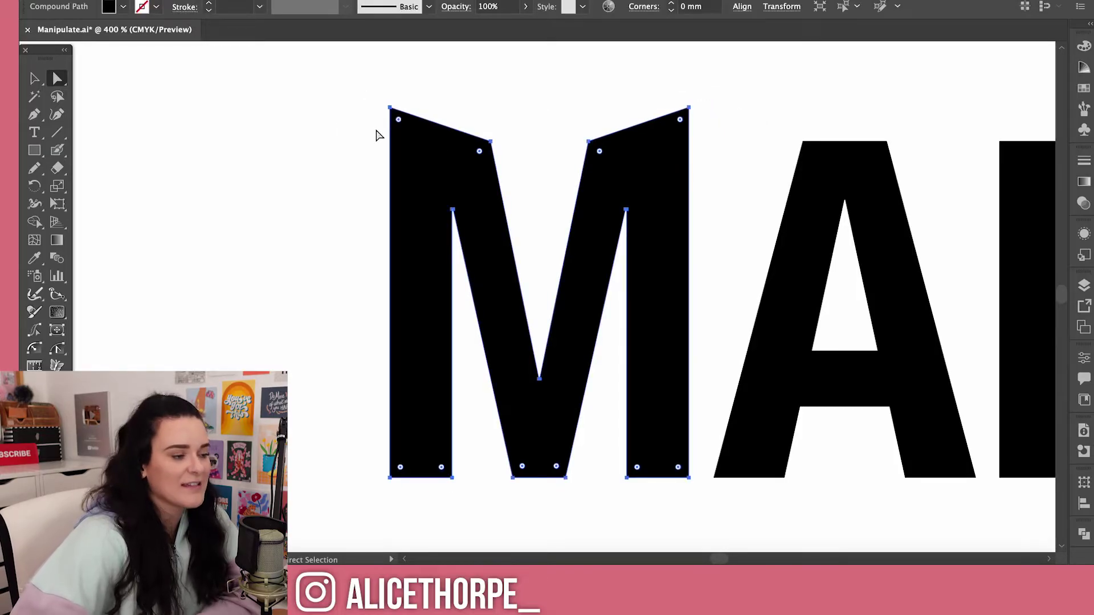
drag(349, 77, 721, 162)
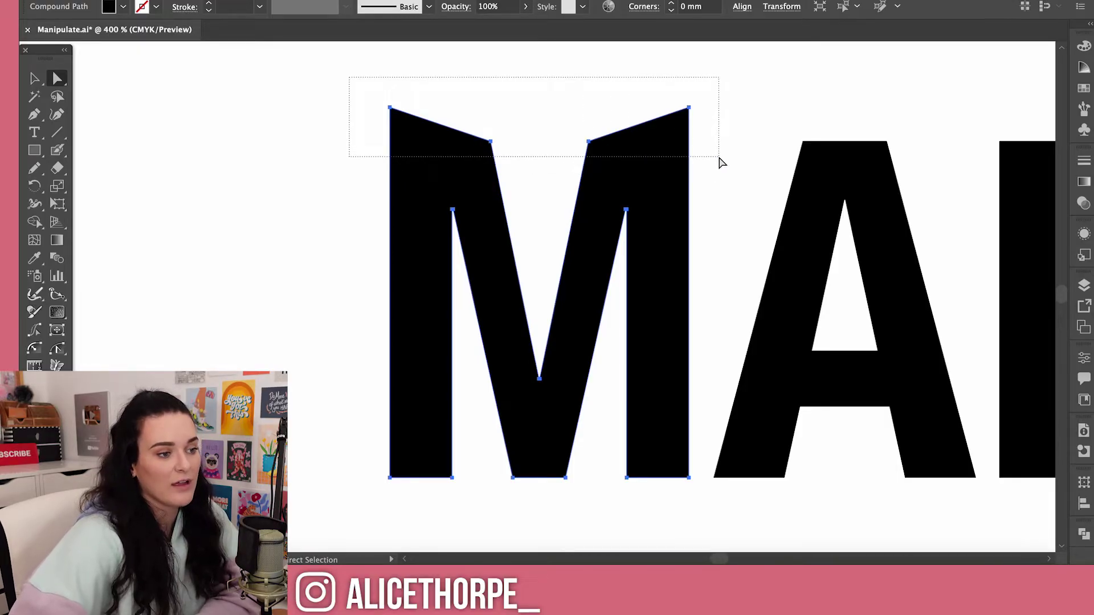
drag(719, 163, 720, 163)
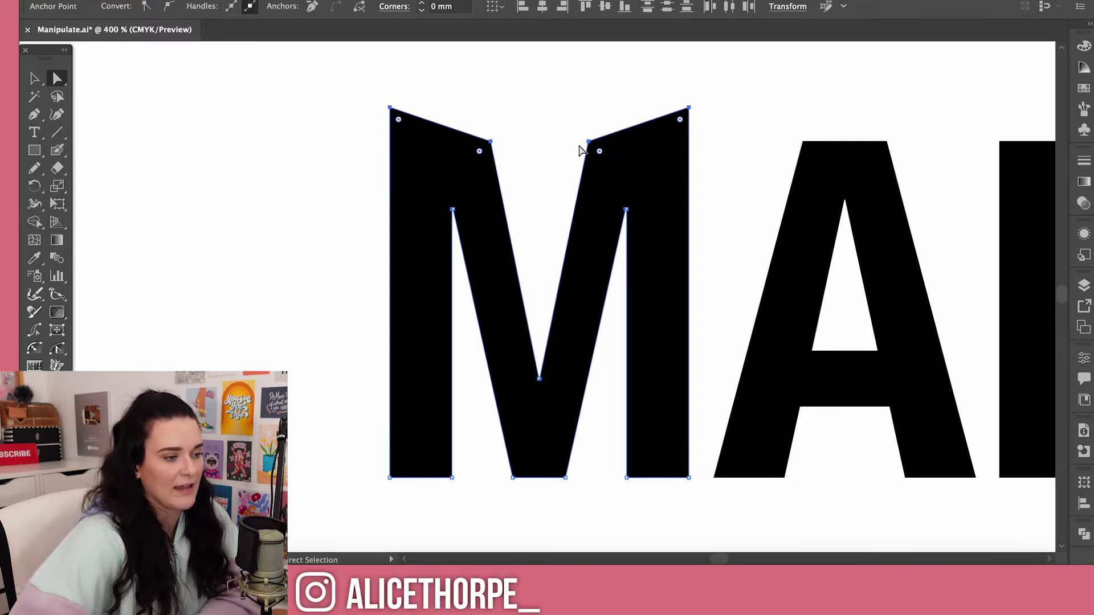
mouse_move(591, 146)
mouse_down()
mouse_move(588, 173)
mouse_move(541, 139)
mouse_move(619, 128)
mouse_move(571, 127)
mouse_move(598, 129)
mouse_up()
key(ctrl+z)
click(317, 181)
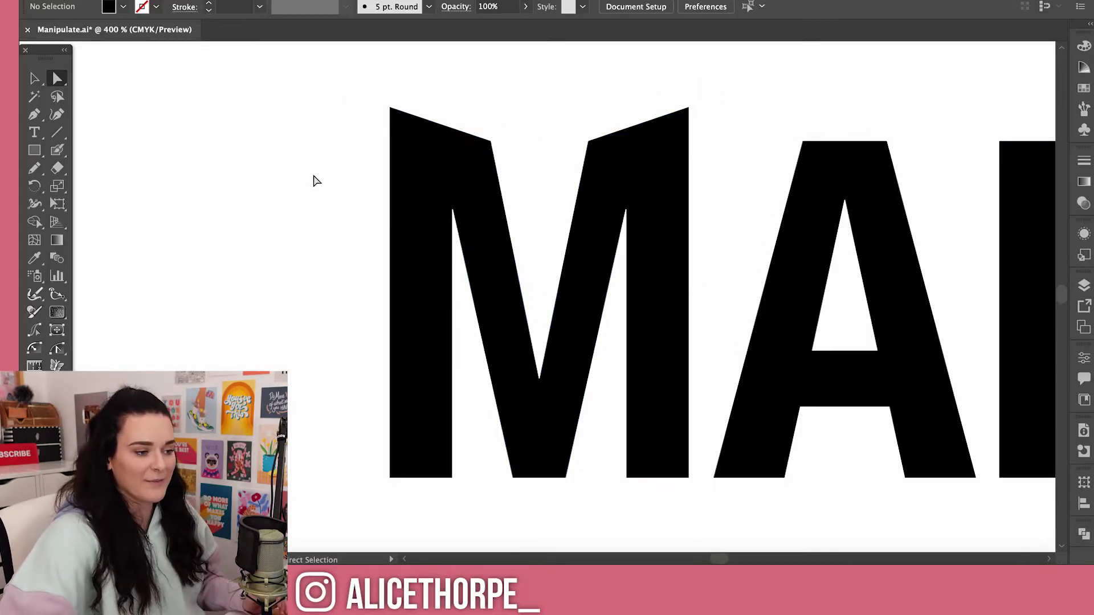
Step: Extend the M's right stem straight down below the baseline by moving only its two bottom anchor points
click(646, 433)
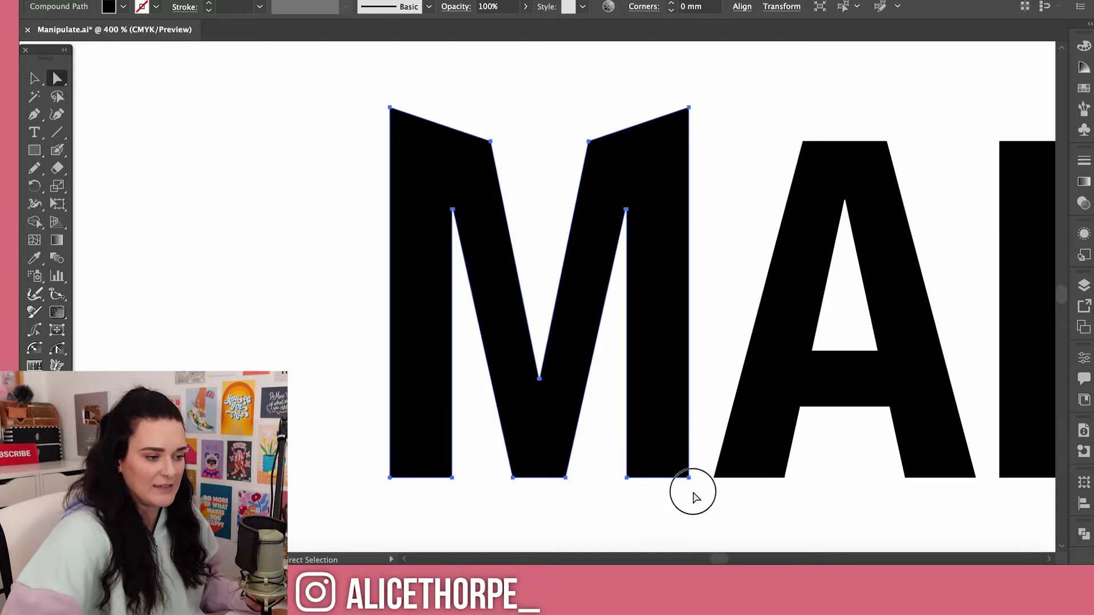
click(630, 477)
scroll(653, 442, down, 2)
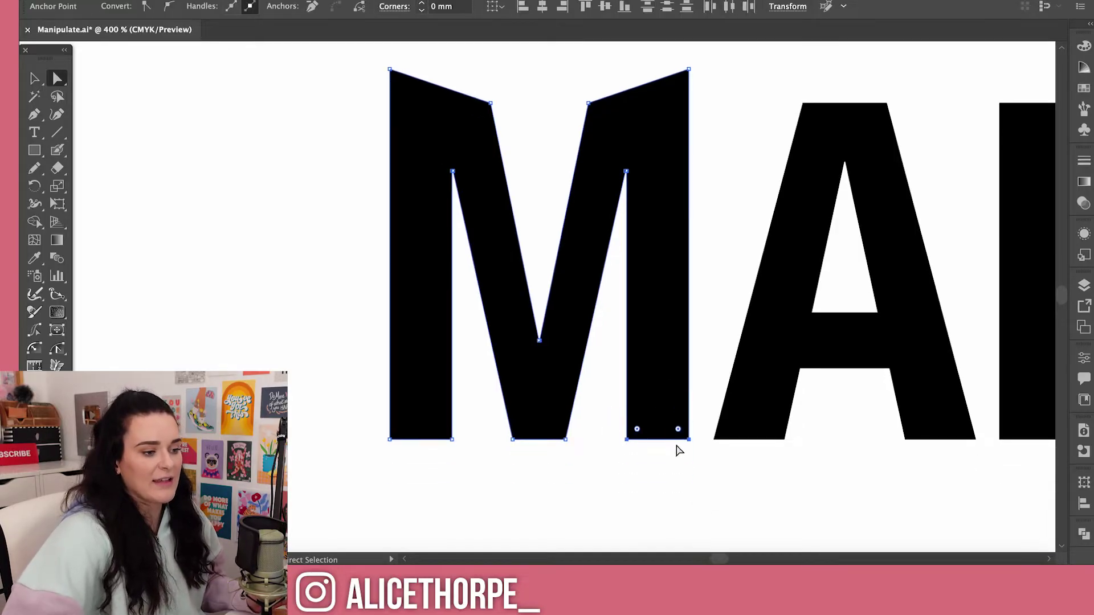
drag(678, 440, 679, 498)
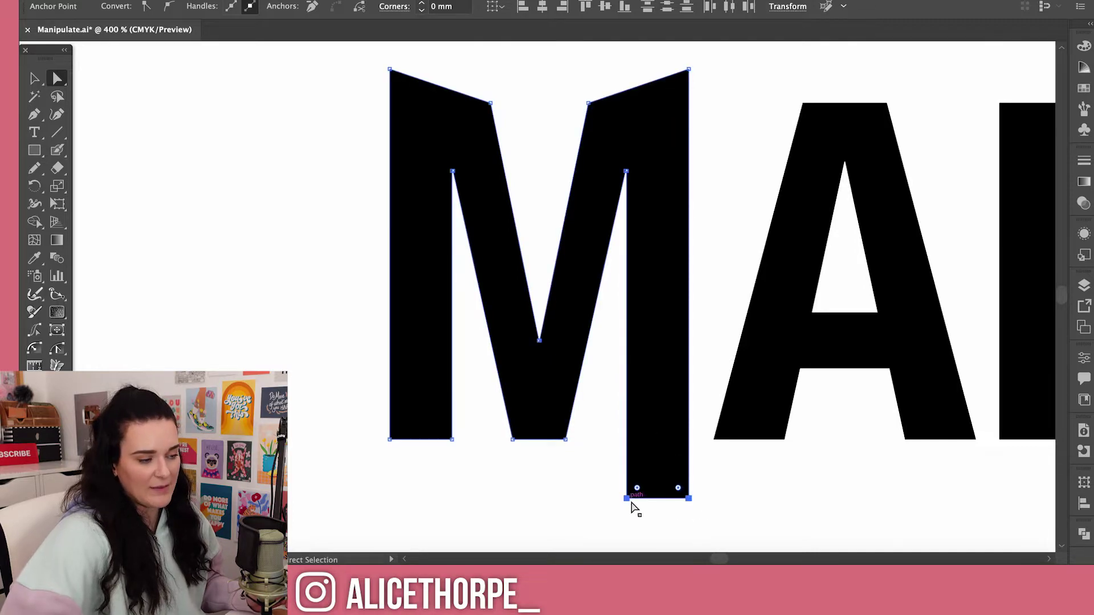
click(747, 494)
Step: Narrow the A's triangular counter by moving only its bottom-left anchor point horizontally to the right
scroll(741, 455, up, 1)
click(785, 375)
drag(811, 331, 860, 332)
click(846, 476)
key(ctrl+z)
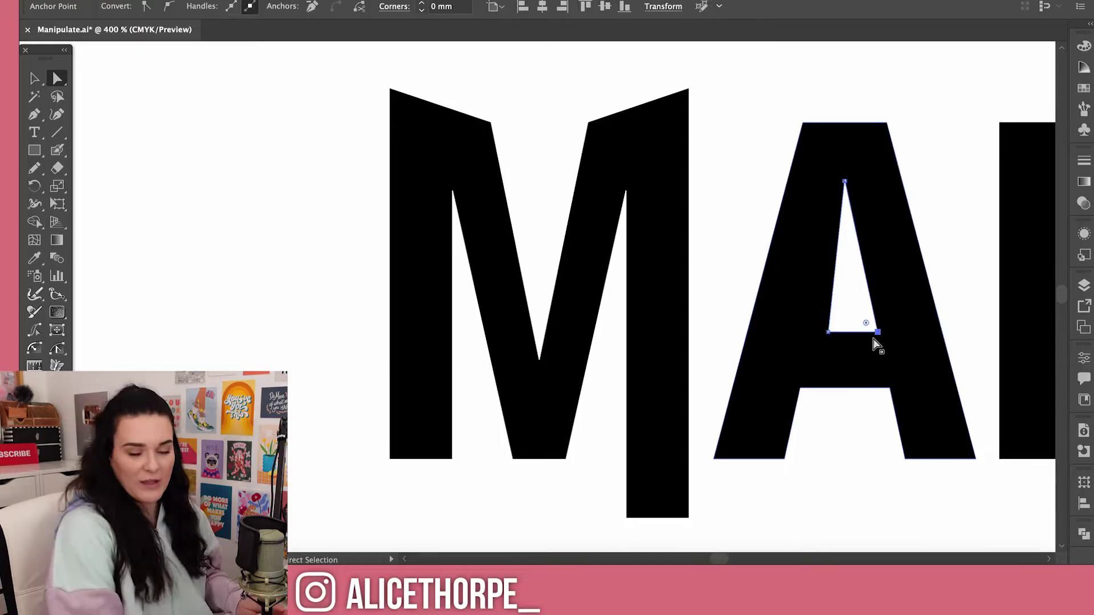
Step: Round only the A's outer top-right corner to a radius of about 2.91 mm
key(ctrl+=)
key(ctrl+=)
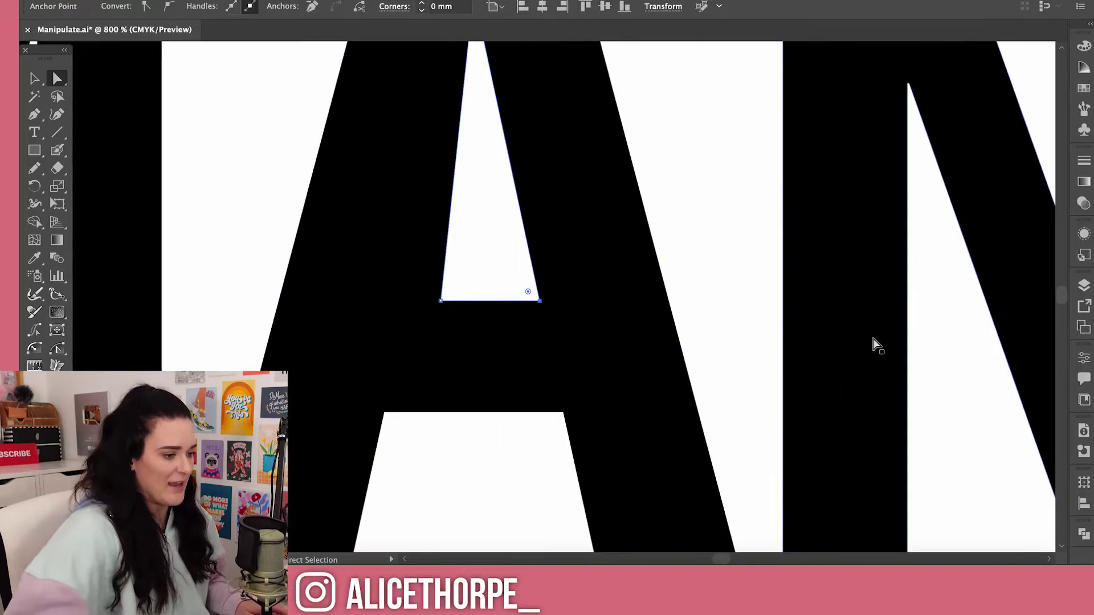
scroll(860, 356, up, 5)
click(593, 347)
scroll(589, 342, down, 1)
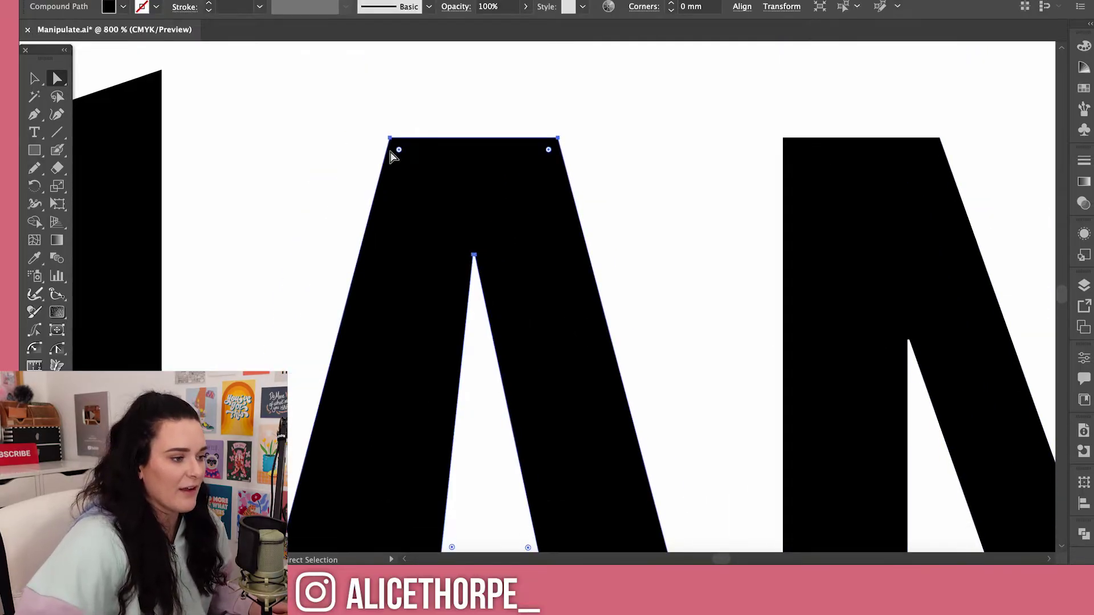
click(548, 150)
drag(549, 151, 474, 217)
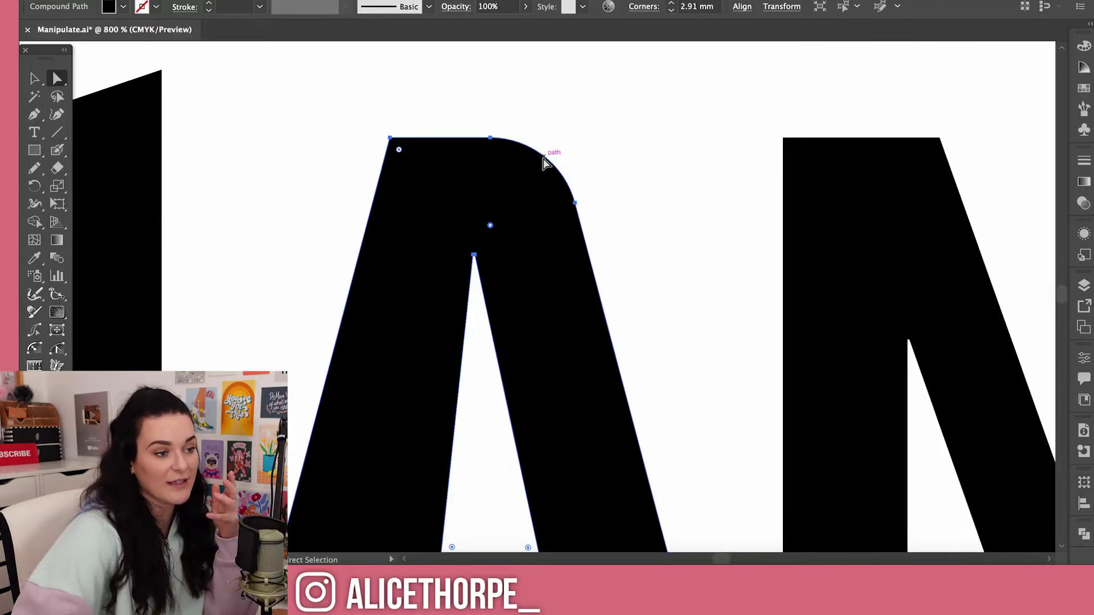
Step: Change the A's rounded top-right corner to a chamfer with a 2 mm radius and relative rounding
double_click(490, 225)
drag(527, 189, 705, 142)
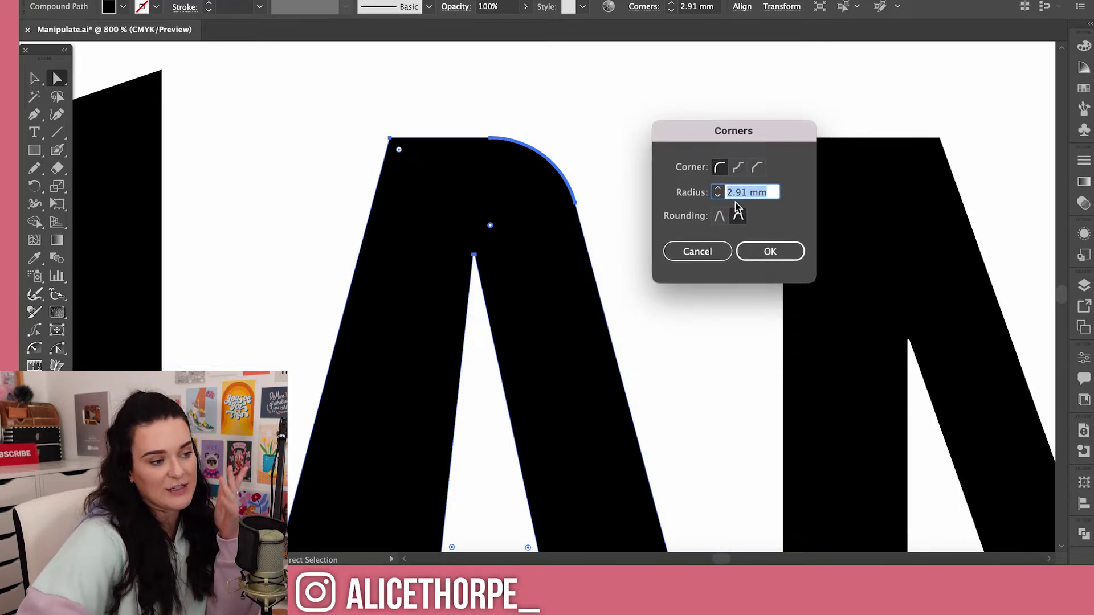
click(717, 192)
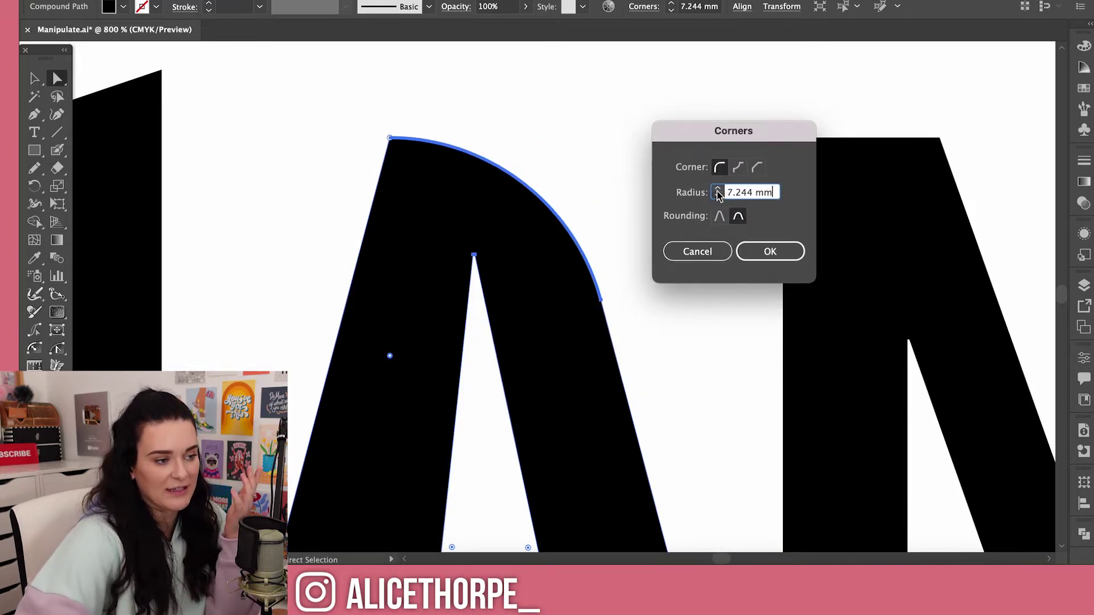
click(717, 196)
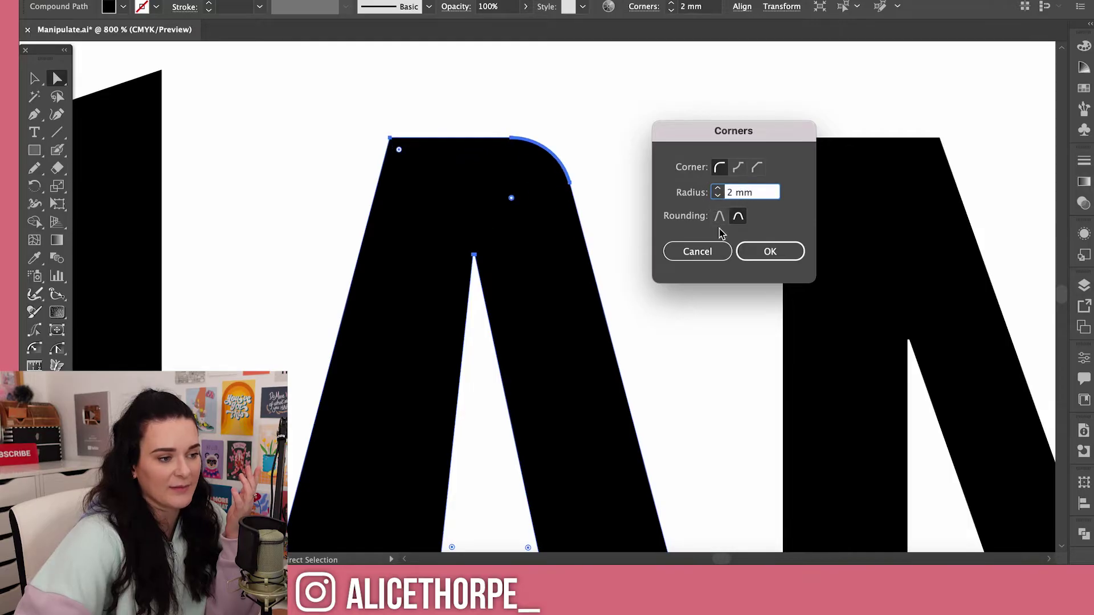
click(719, 220)
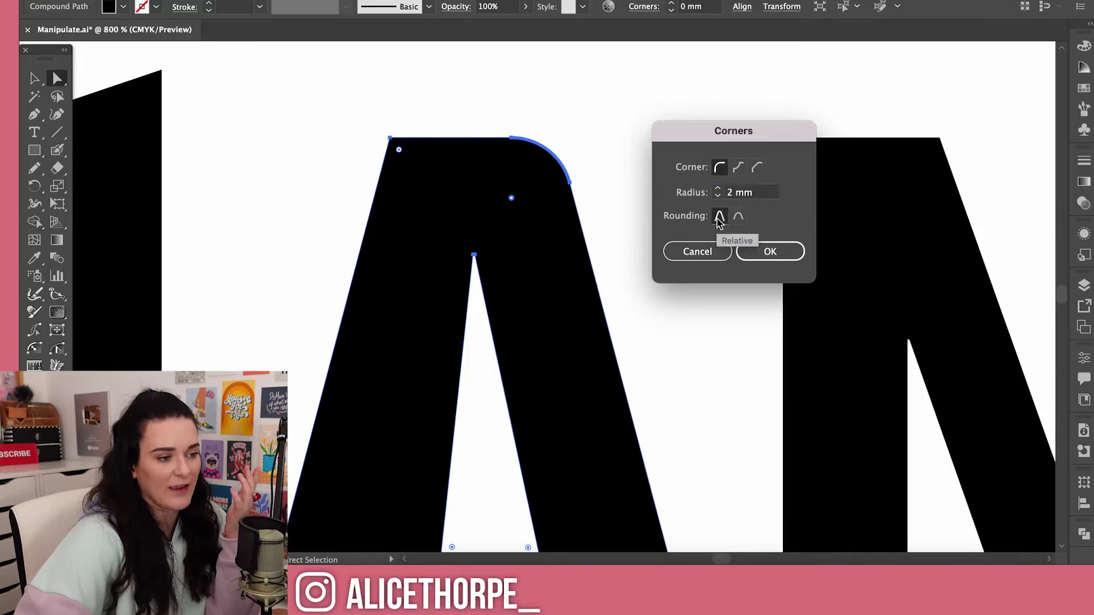
click(738, 168)
click(757, 167)
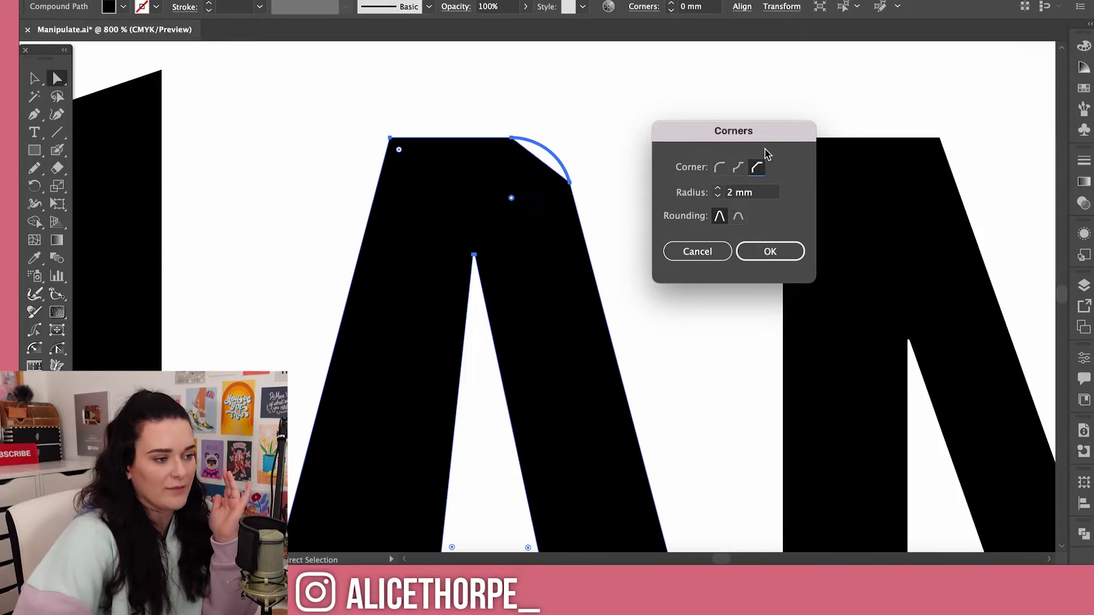
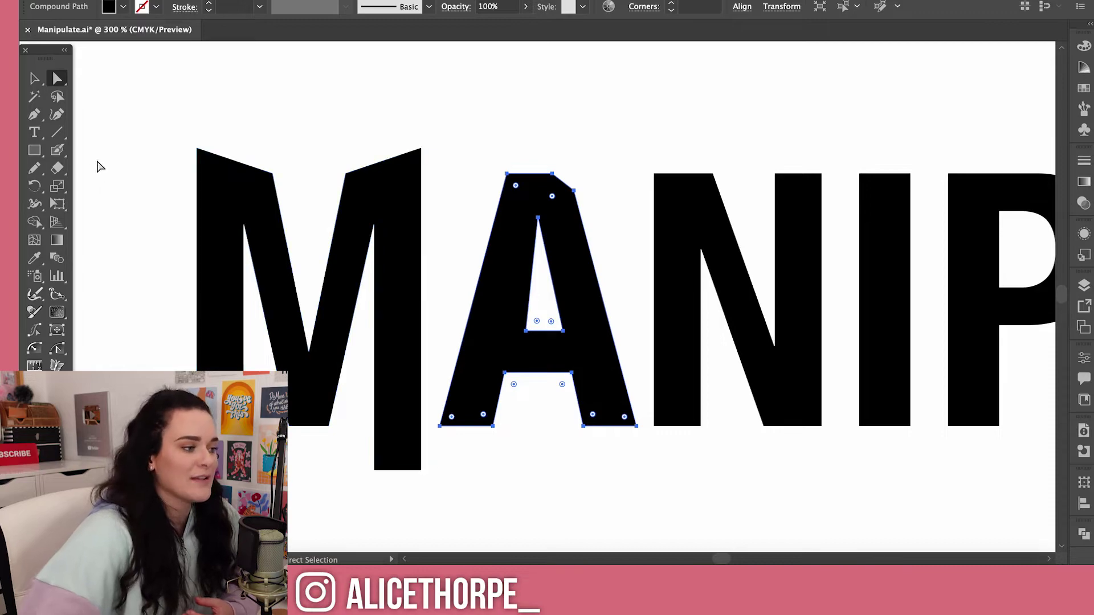
Step: Draw a straight-sided four-point shape with the Pen tool in the empty space above the A and N
click(33, 116)
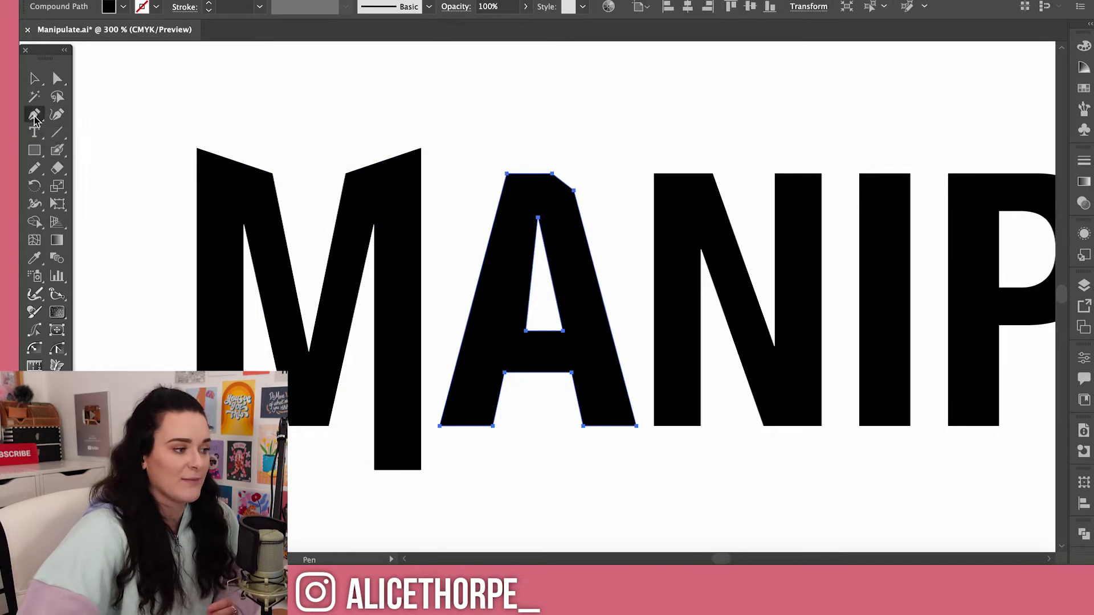
scroll(590, 212, up, 2)
scroll(591, 210, up, 1)
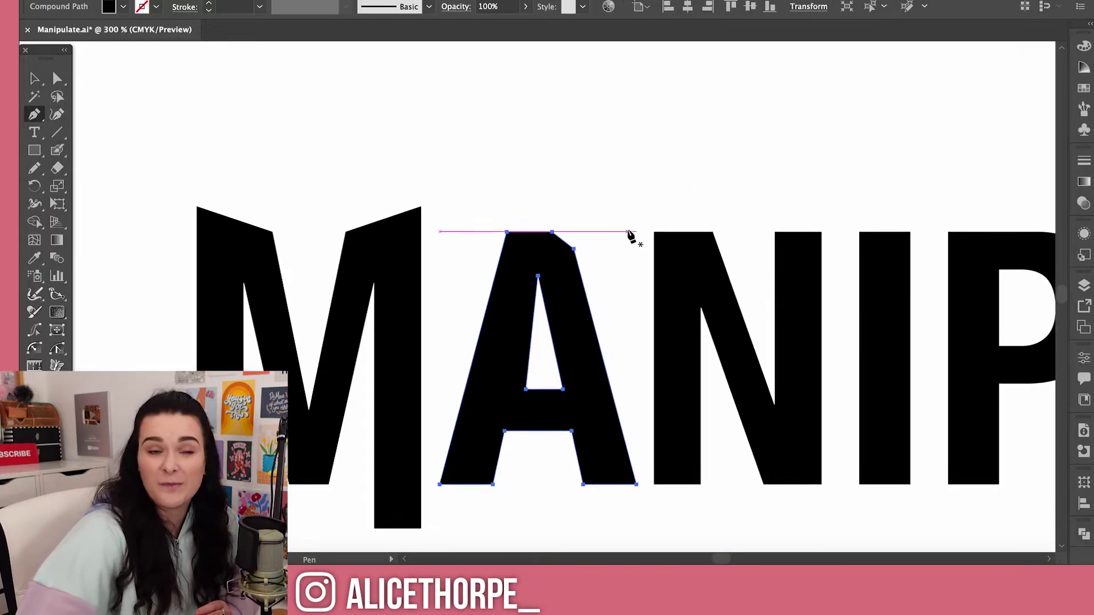
click(495, 103)
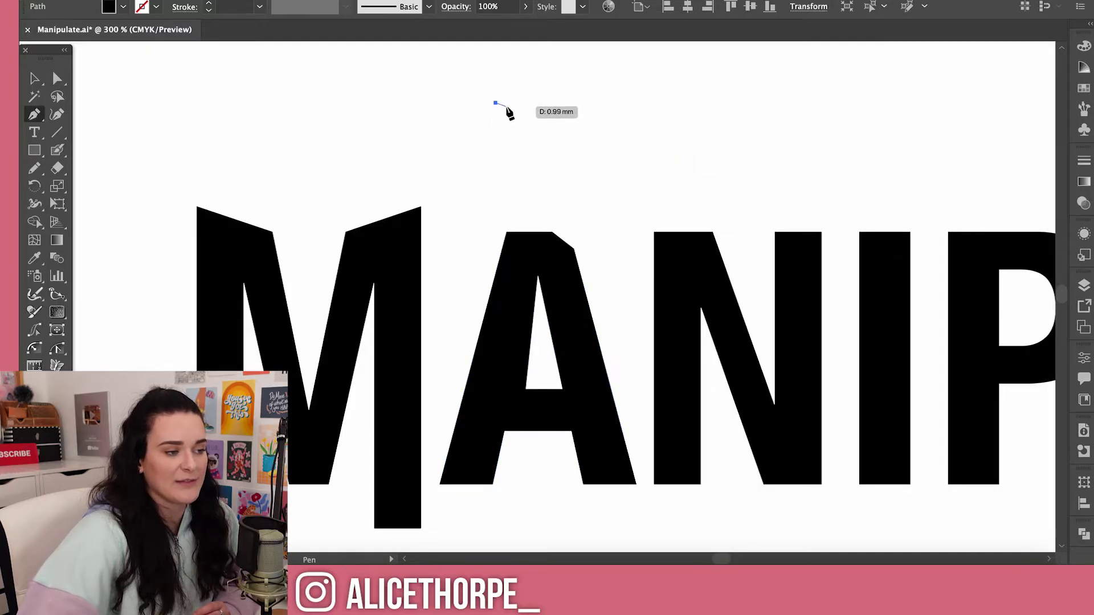
click(647, 129)
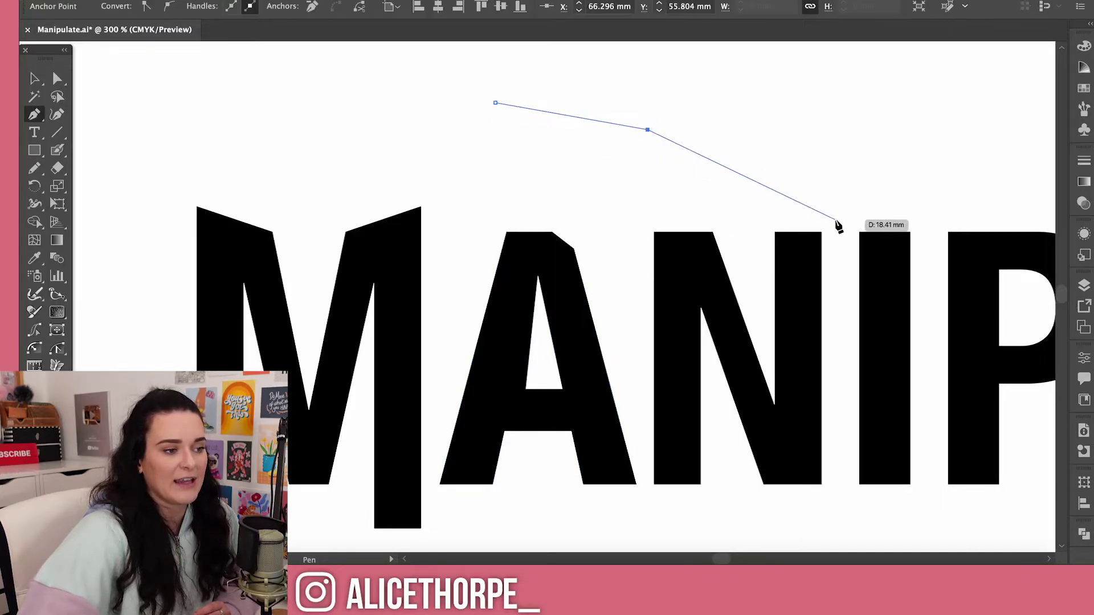
click(599, 197)
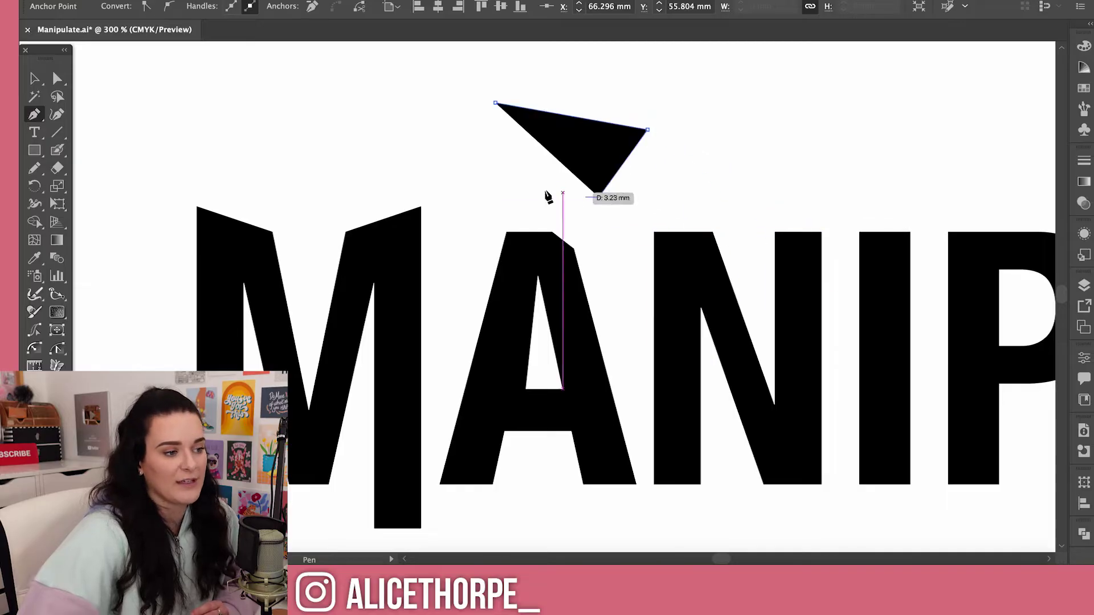
click(496, 172)
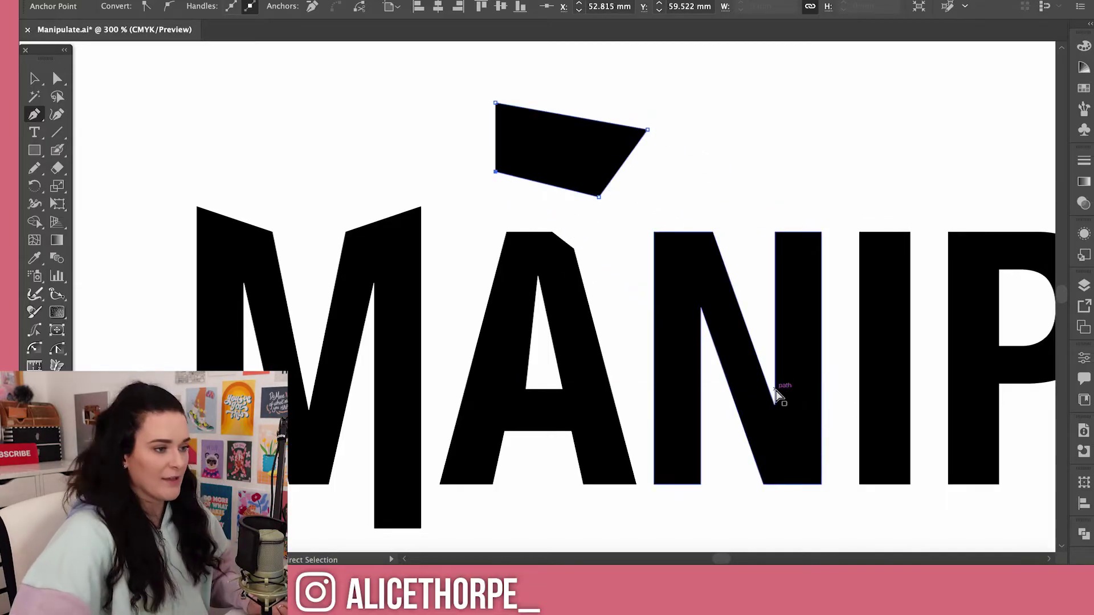
Step: Undo the four-point Pen shape above the letters one point at a time
key(super+z)
key(super+z)
key(super+z)
key(super+z)
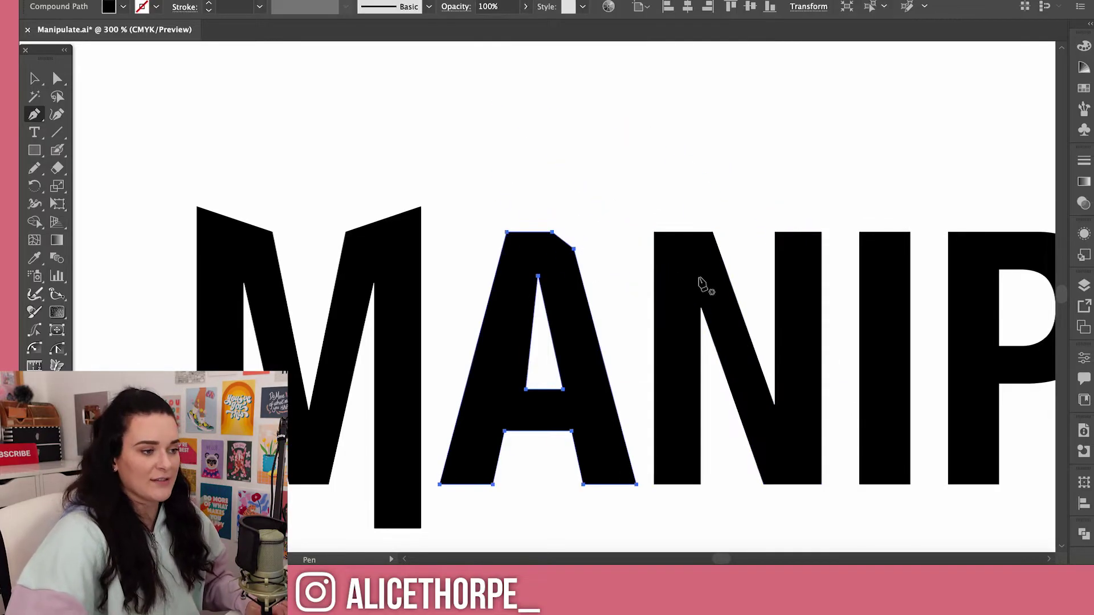
Step: Draw an open two-point curve above the A with the Pen tool, sagging downward between its ends
click(484, 108)
click(623, 135)
drag(622, 135, 695, 95)
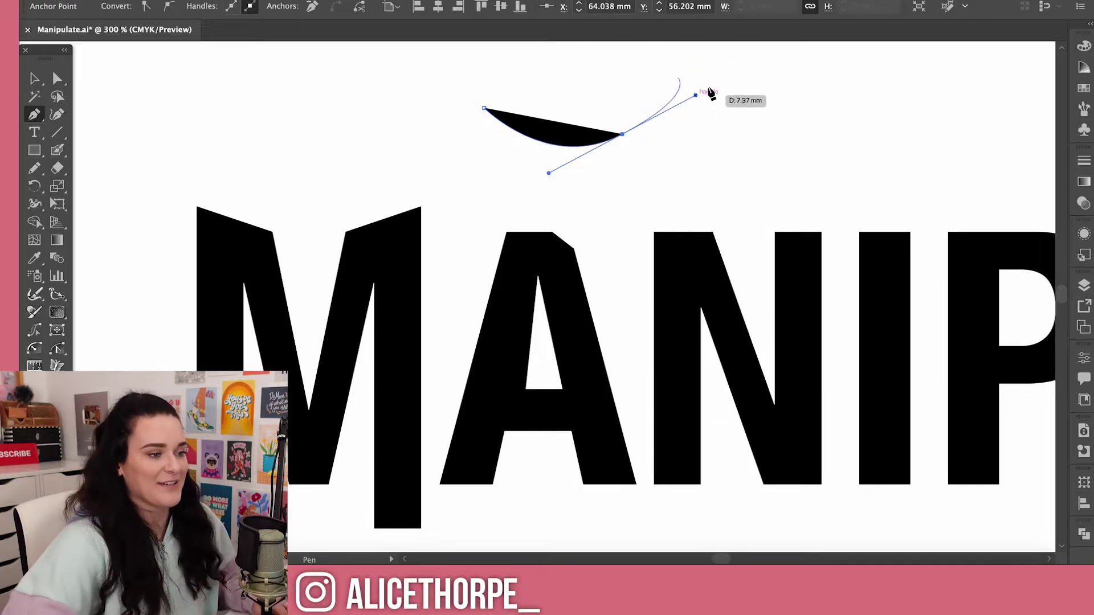
key(Escape)
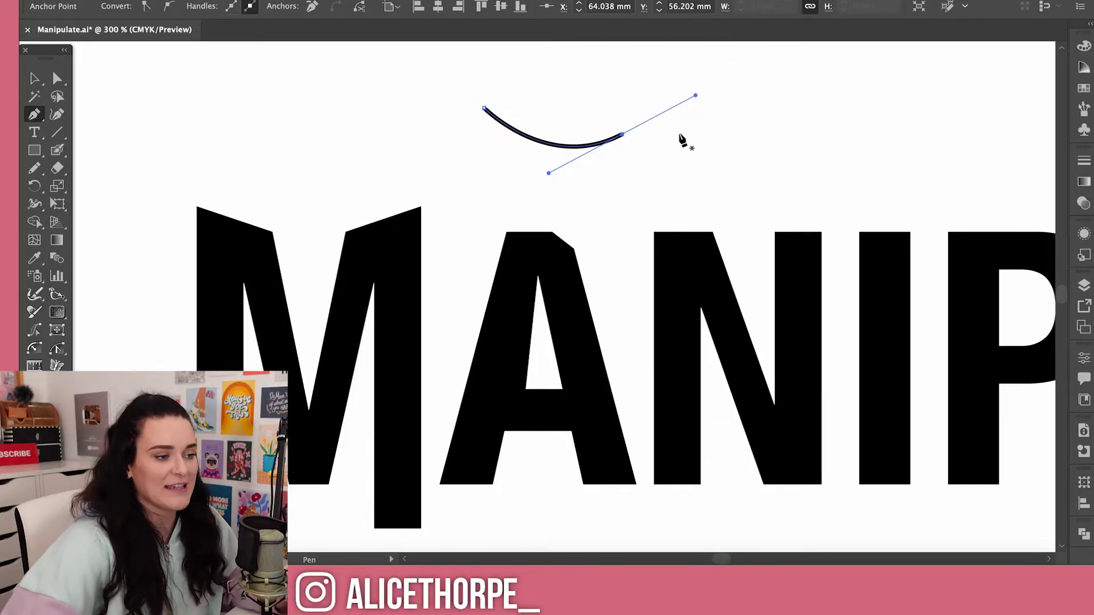
Step: Deepen the bend at the curve's right end by moving that anchor's lower handle with the Anchor Point tool
key(ctrl+plus)
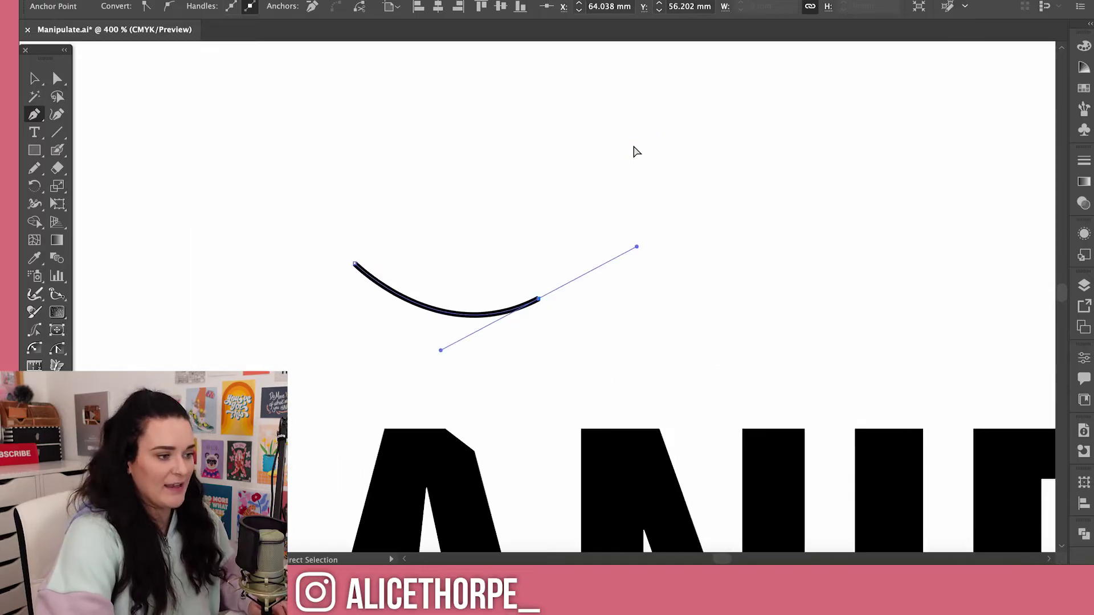
key(ctrl+plus)
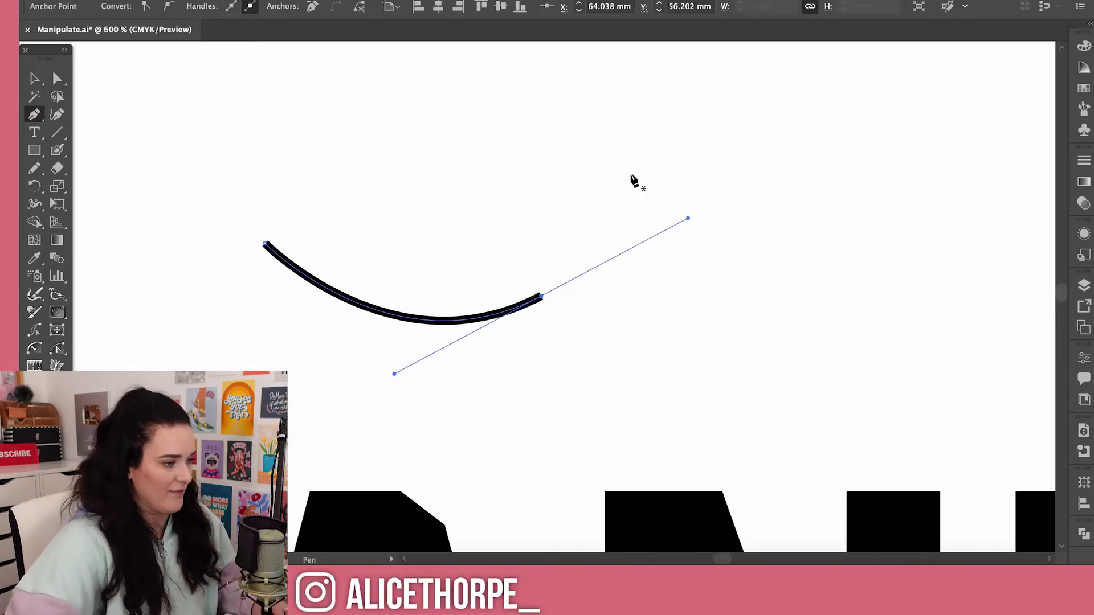
key(v)
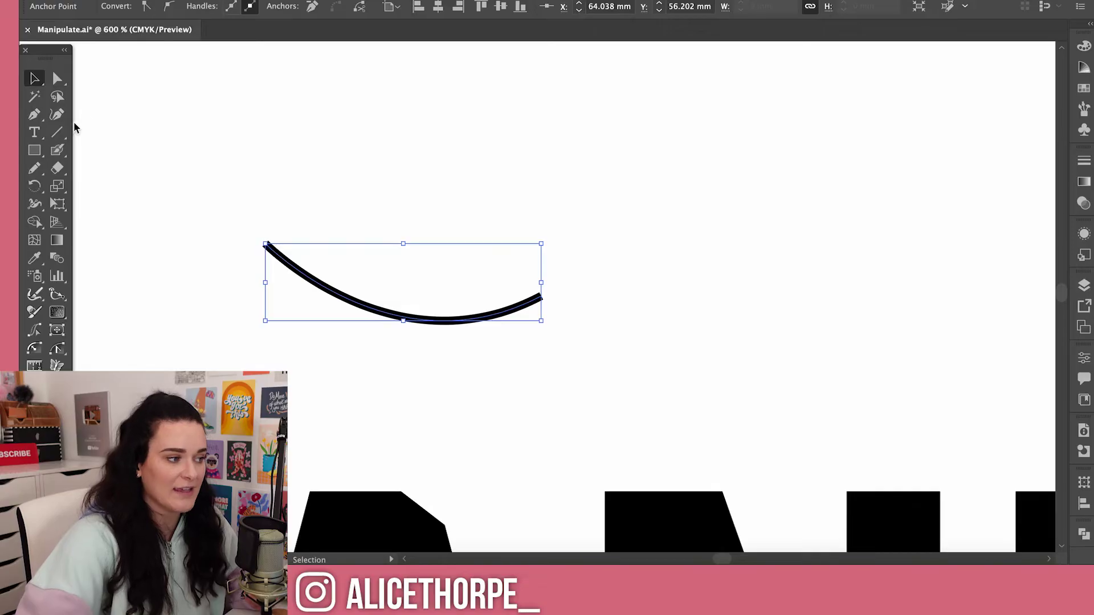
click(34, 116)
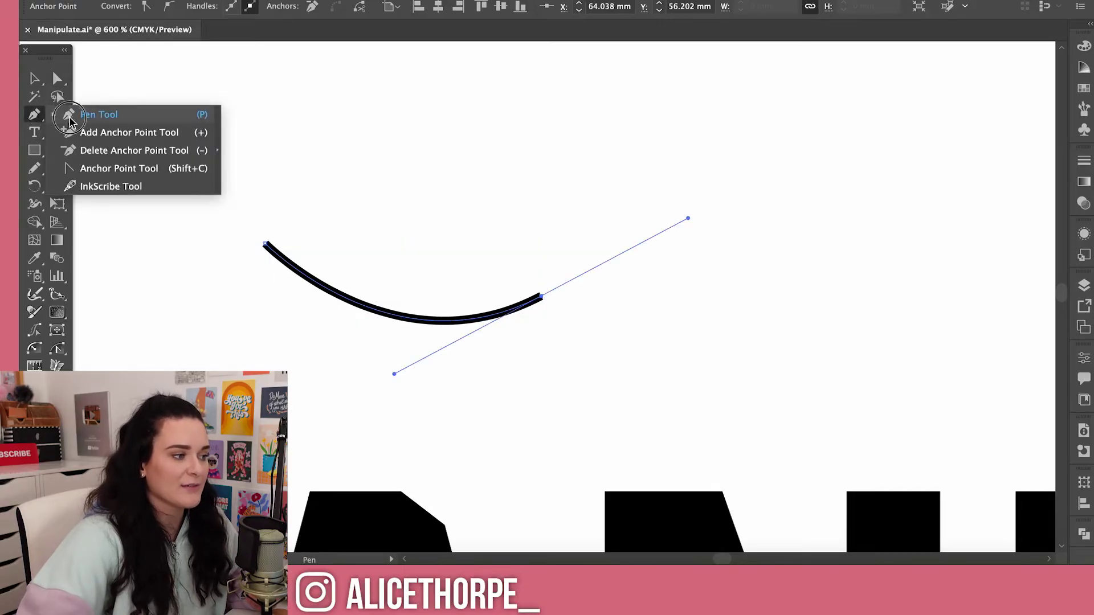
click(92, 168)
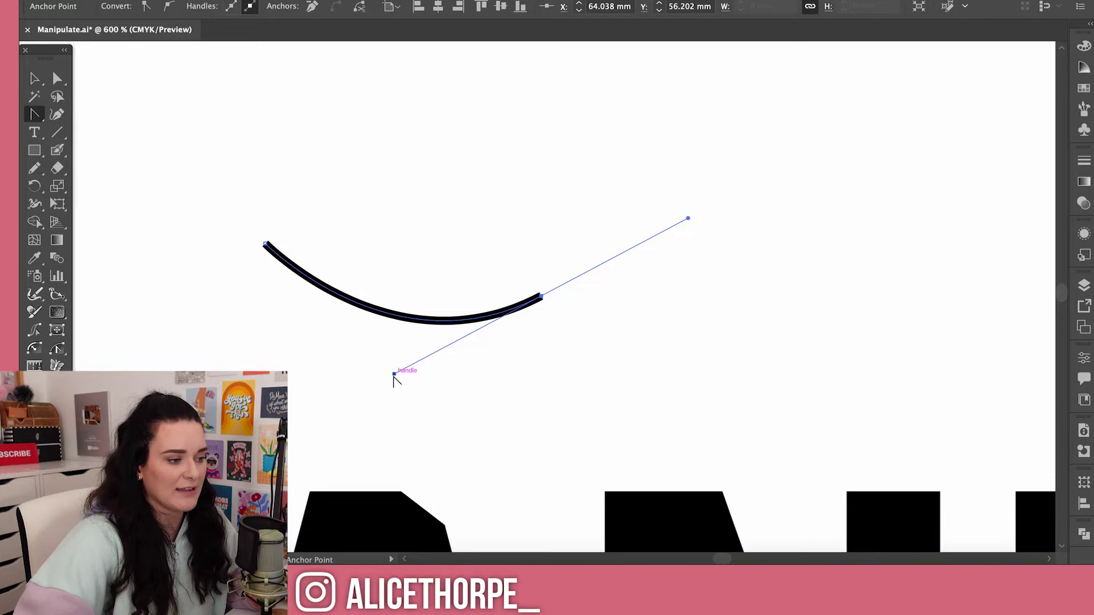
drag(393, 373, 511, 405)
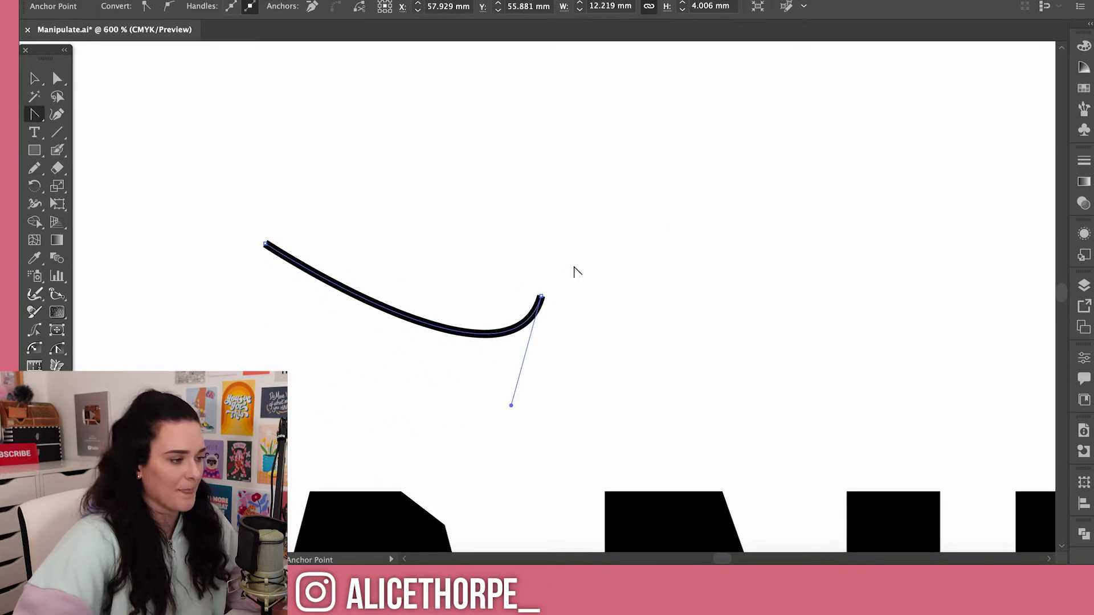
key(super)
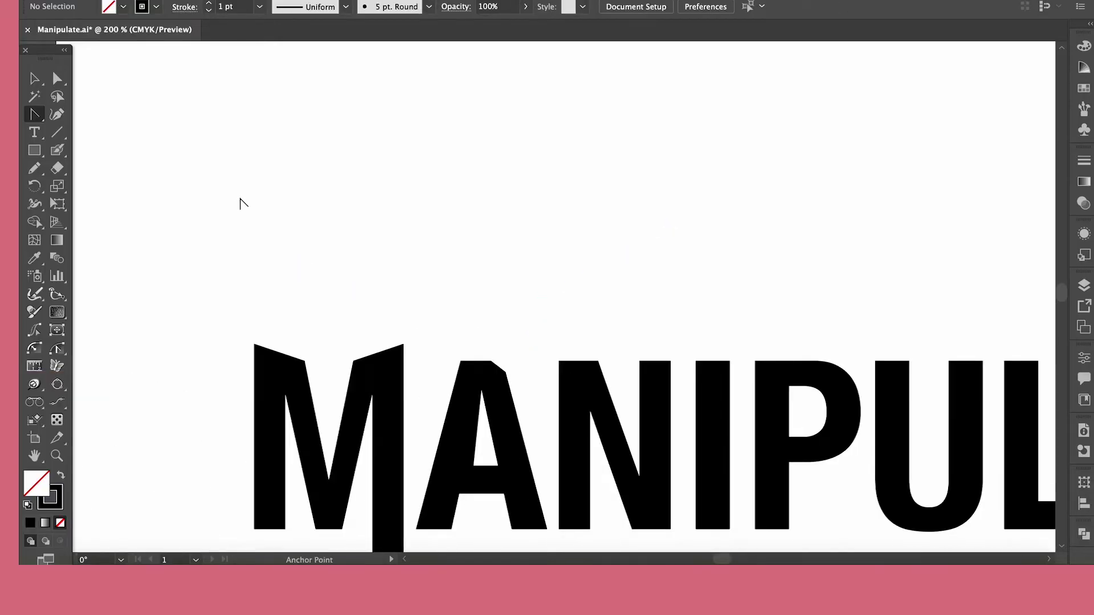
Step: Turn the A's chamfered top-right corner back into a sharp point and shift the A closer to the M
scroll(385, 359, down, 5)
scroll(426, 316, right, 2)
click(455, 217)
drag(449, 216, 464, 205)
drag(413, 251, 405, 251)
Step: Make the A's left side vertical by moving its top-left corner left, and shift the counter's apex and bottom-left corner left
drag(403, 206, 359, 206)
drag(424, 234, 381, 224)
drag(407, 311, 391, 311)
Step: Move the whole letter N up and to the left so it sits close to the A
click(491, 293)
key(v)
right_click(532, 275)
click(565, 410)
key(a)
drag(518, 231, 446, 182)
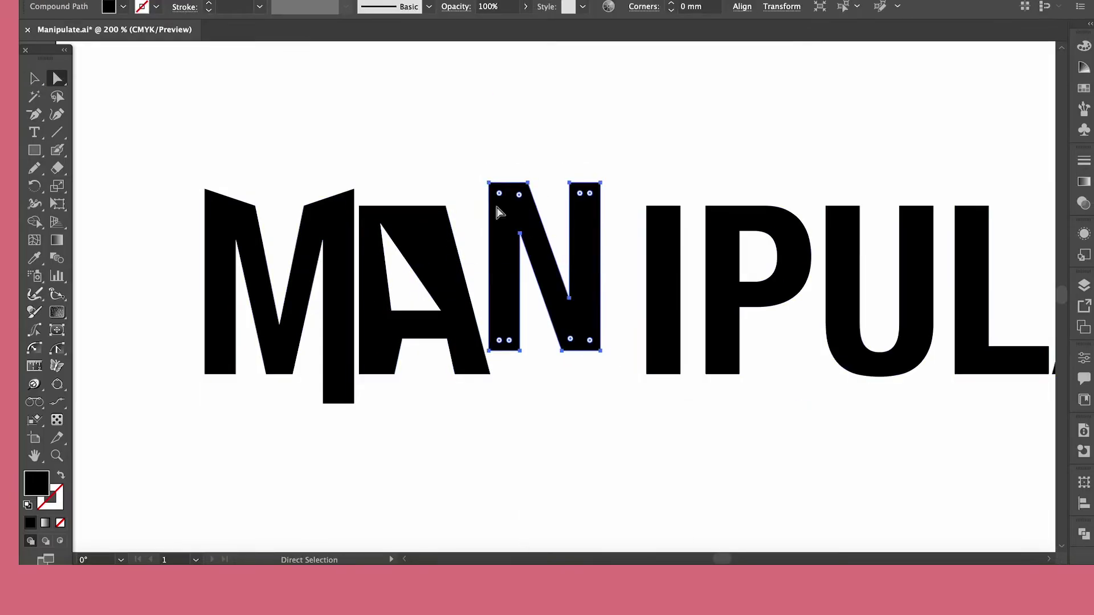
Step: Slant the N's left stem along the A's slope, lower its bottom point, and pull its top-right corner up and outward
click(489, 183)
drag(562, 351, 542, 370)
drag(600, 183, 612, 171)
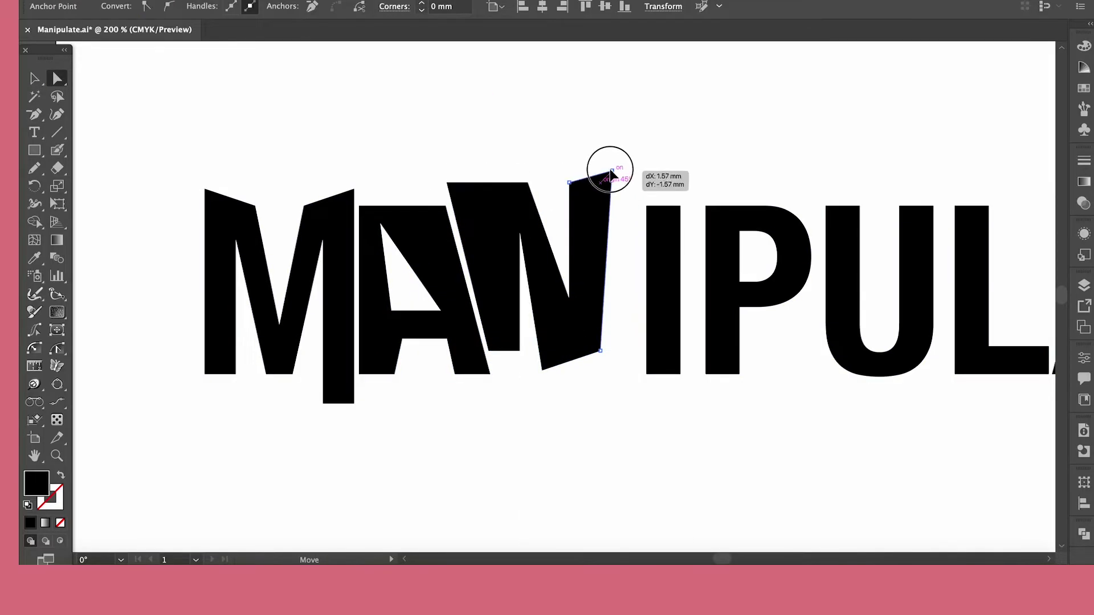
Step: Move the M's bottom-left corner outward and shift the right corner of its central point down and outward
drag(205, 374, 173, 374)
drag(292, 374, 305, 387)
Step: Move the I down beside the N and shift its bottom-left corner left so its side follows the N's slanted edge
drag(673, 294, 639, 313)
drag(612, 393, 603, 388)
Step: Move the P up beside the I, flare its stem's foot to the right, raise its top-left corner and slant its counter's left edge
drag(722, 336, 669, 319)
drag(686, 357, 700, 366)
drag(687, 214, 653, 177)
click(672, 203)
Step: Replace the original U with a square-cornered U drawn in straight segments with the Pen tool
drag(849, 269, 789, 262)
key(super+plus)
key(Delete)
key(p)
click(460, 169)
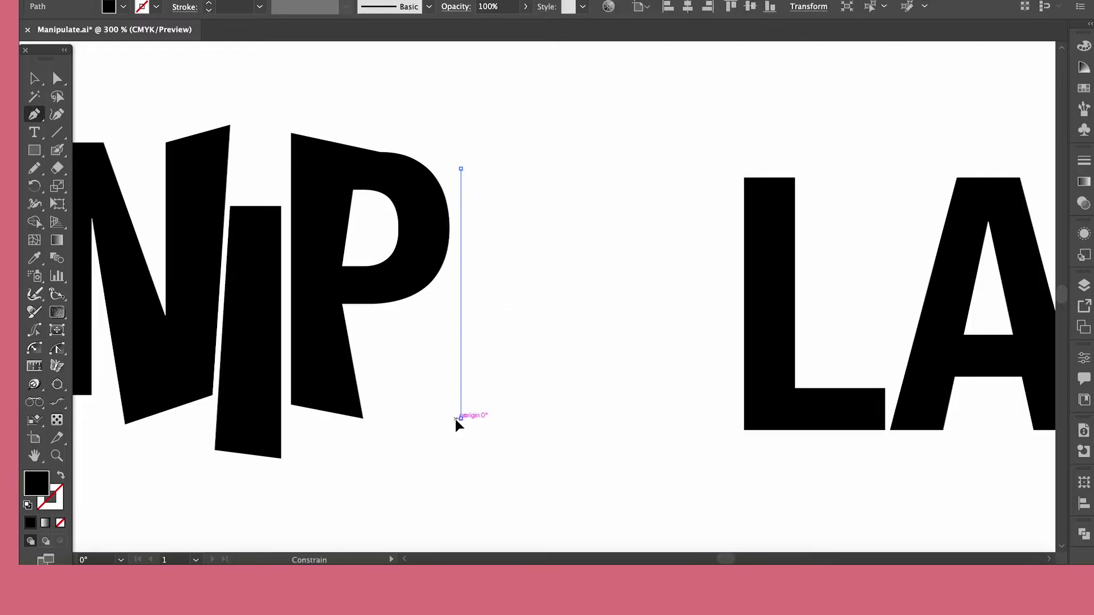
click(460, 419)
click(631, 418)
shift+click(632, 149)
shift+click(581, 149)
shift+click(580, 368)
shift+click(511, 368)
shift+click(512, 156)
Step: Reshape the new U by slanting its left stem, widening the top of its right stem leftward and angling its base
key(a)
drag(460, 170, 449, 157)
drag(461, 418, 471, 443)
drag(580, 368, 585, 379)
drag(581, 149, 523, 121)
drag(631, 149, 631, 125)
click(684, 165)
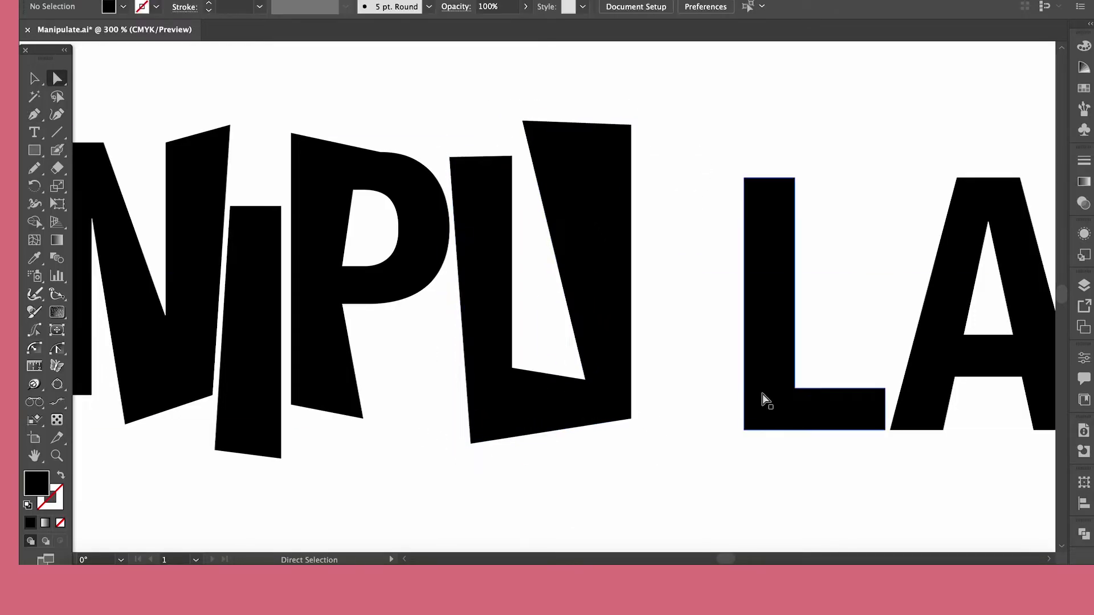
Step: Move the L beside the U, widen its top to the right, raise its inner corner and extend its foot's upper corner
drag(756, 413, 653, 426)
drag(692, 192, 766, 190)
drag(693, 402, 703, 361)
drag(782, 402, 816, 386)
Step: Move the second A up beside the L and pull the top-left corners of its outline and counter up and to the left
scroll(744, 532, right, 5)
drag(684, 425, 598, 378)
drag(604, 112, 574, 89)
drag(635, 157, 611, 140)
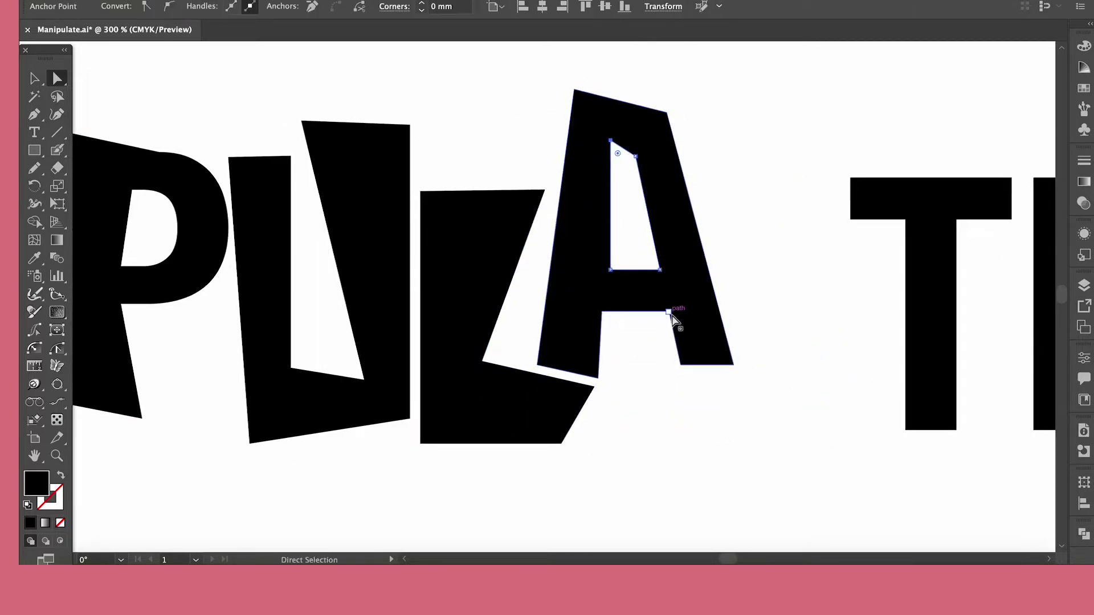
Step: Widen the second A's right leg by moving its inner corners left and extending its foot downward with a slanted base
drag(669, 312, 638, 311)
drag(681, 365, 622, 451)
drag(735, 365, 766, 419)
drag(622, 450, 611, 469)
Step: Move the T beside the second A, slant its crossbar's left end to fit the A, and widen its stem's base to the right
drag(931, 268, 804, 267)
drag(724, 220, 715, 239)
drag(724, 178, 690, 153)
drag(830, 430, 865, 430)
Step: Move the E beside the T and make it irregular by extending its bottom corners, lowering inner corners and flaring the upper arm ends
scroll(477, 527, right, 5)
drag(781, 339, 637, 305)
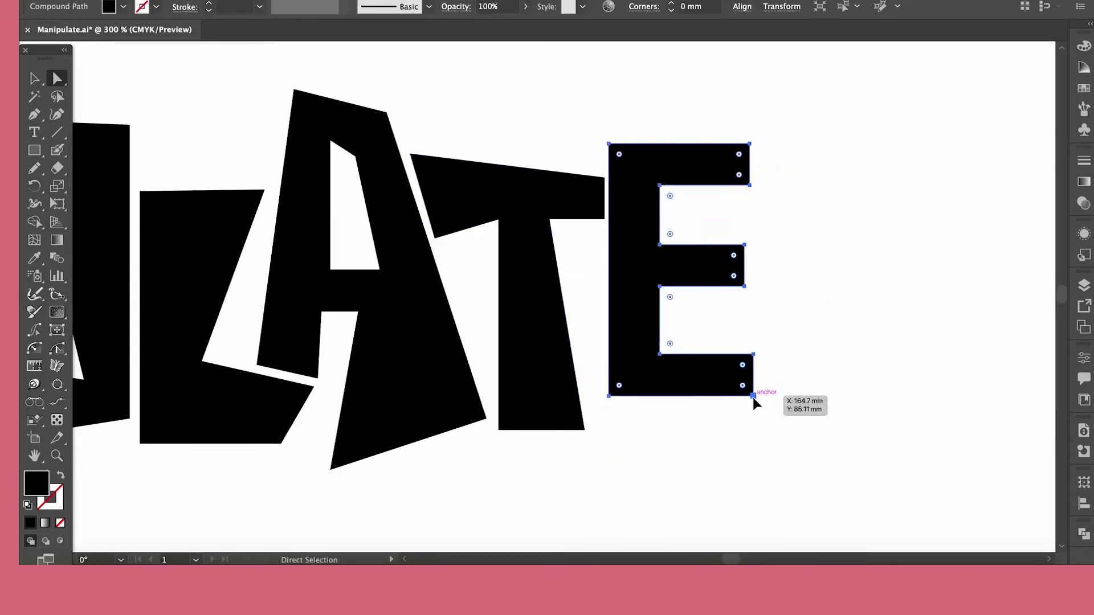
drag(754, 395, 772, 430)
drag(608, 395, 607, 459)
drag(659, 185, 659, 205)
drag(659, 286, 659, 309)
drag(744, 245, 758, 239)
drag(750, 143, 757, 130)
key(super+minus)
key(super+minus)
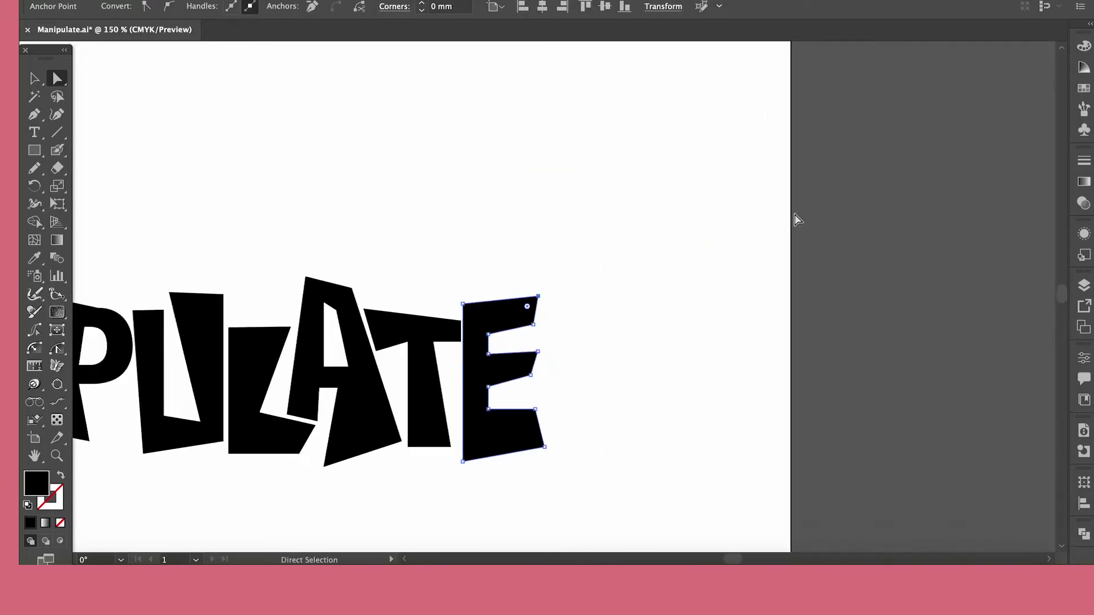
scroll(660, 425, left, 7)
key(v)
scroll(660, 425, down, 4)
drag(725, 558, 724, 559)
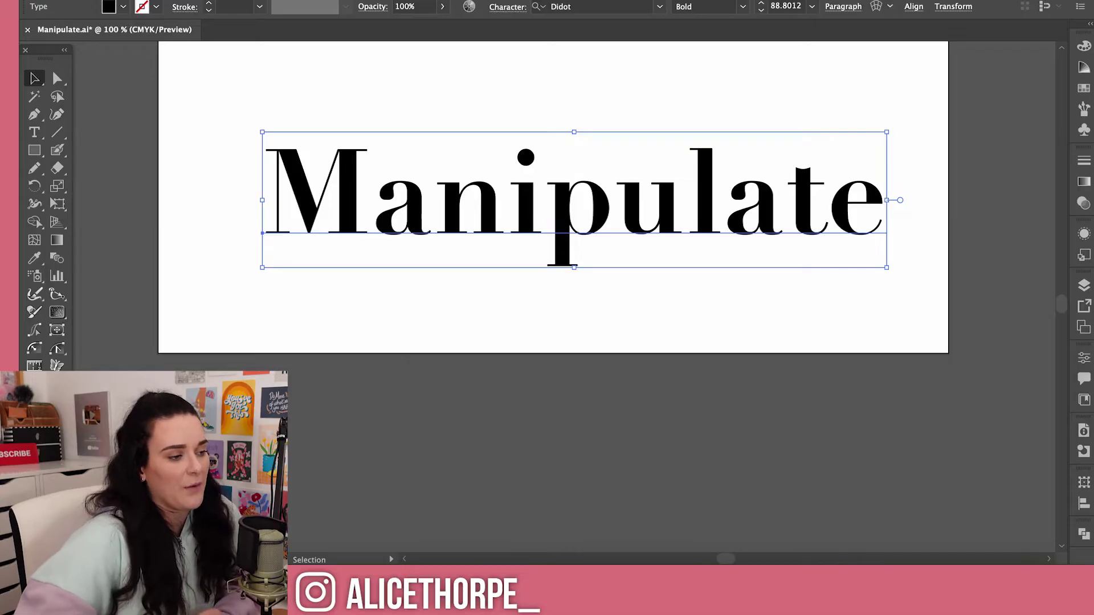
right_click(411, 205)
click(485, 343)
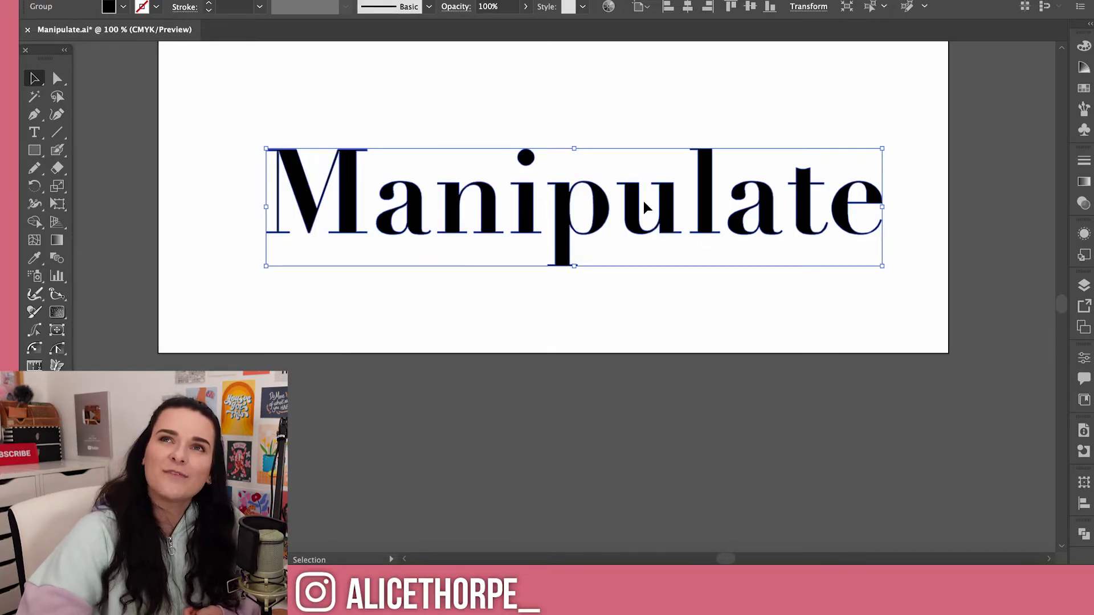
key(ctrl+z)
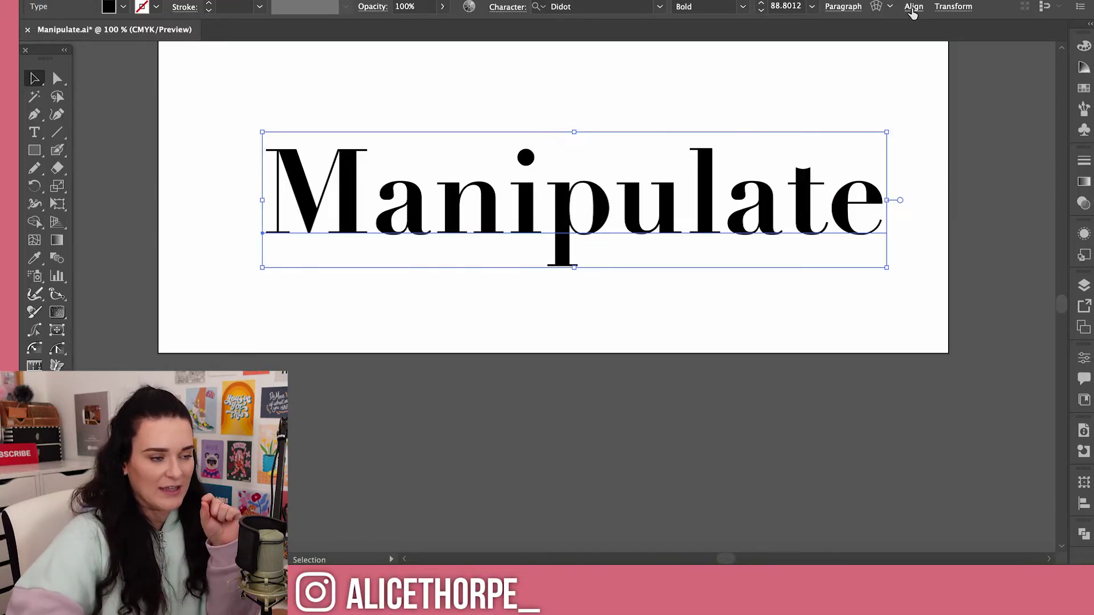
Step: Tighten the tracking of the live Didot text "Manipulate" until neighbouring letters touch
click(508, 10)
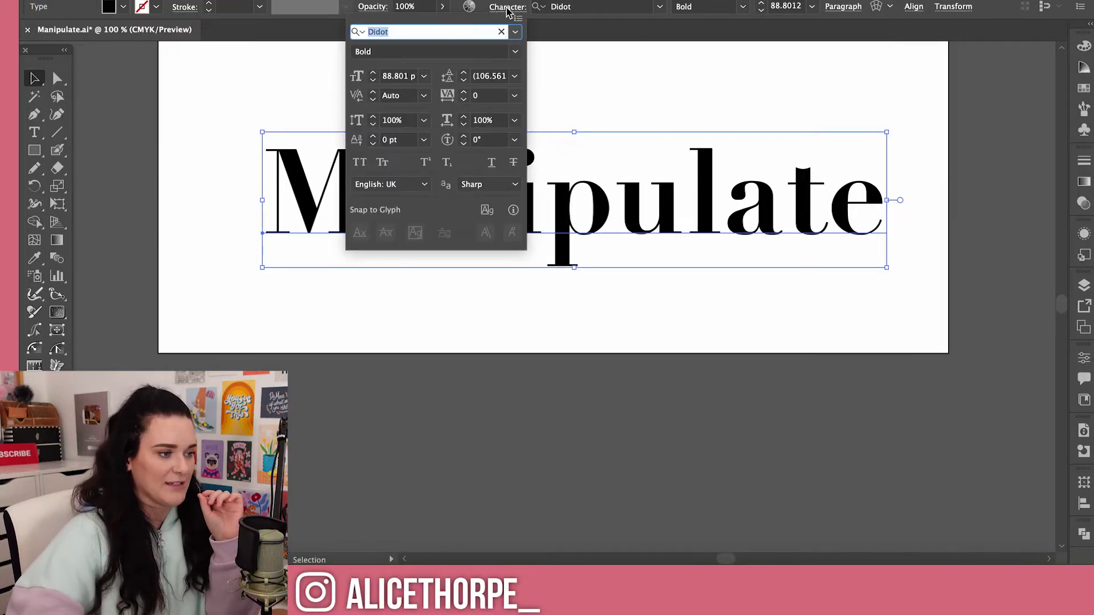
click(463, 100)
click(462, 101)
click(462, 101)
click(462, 100)
click(462, 100)
click(462, 100)
click(758, 382)
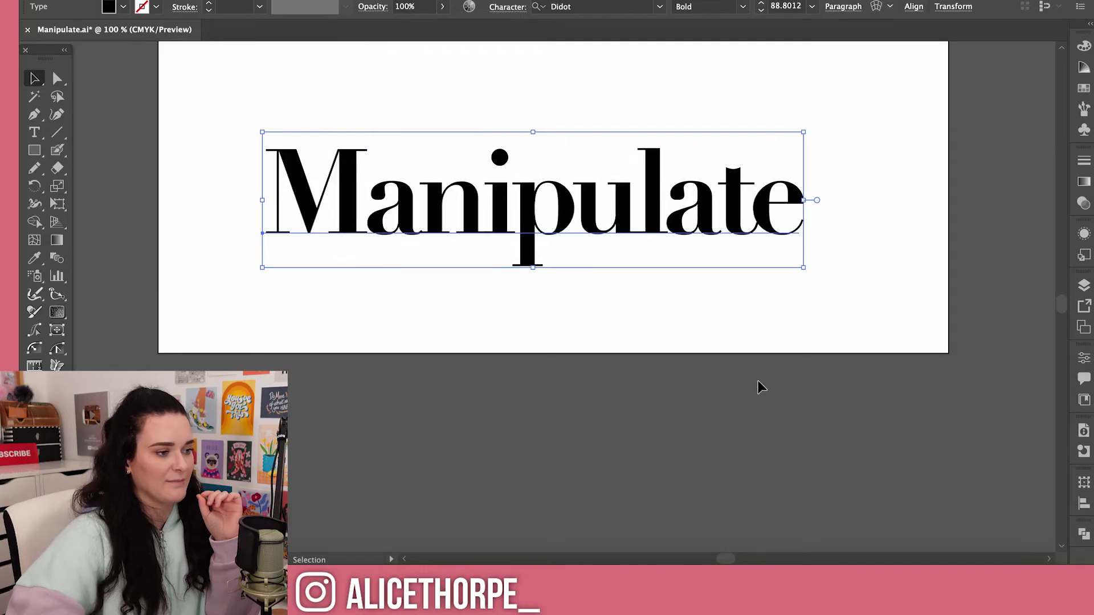
Step: Convert the "Manipulate" text to outlines and deselect it
scroll(758, 378, up, 1)
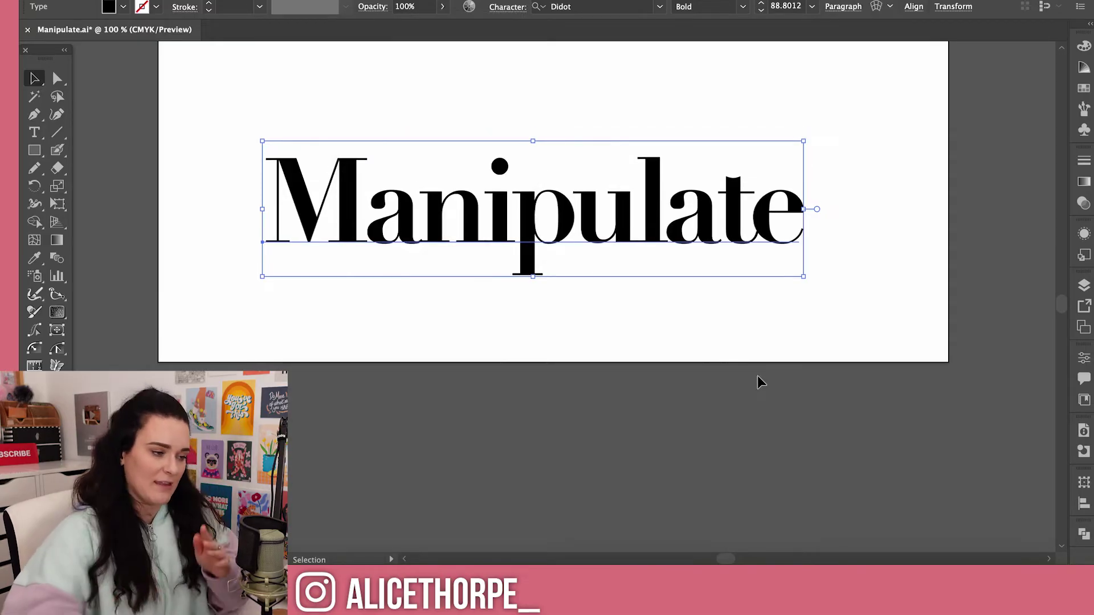
right_click(604, 335)
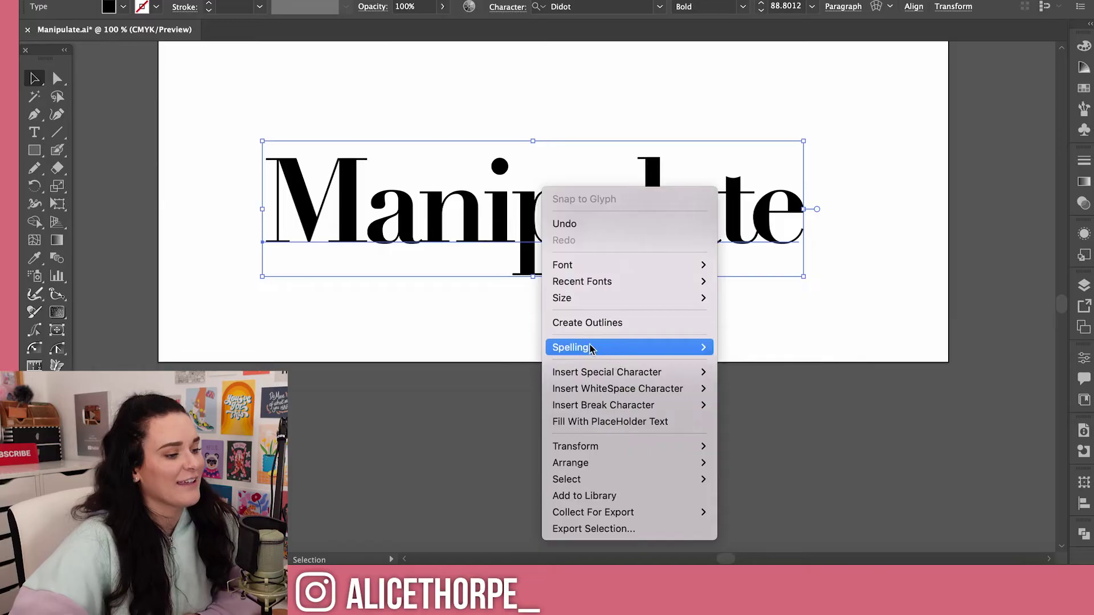
click(572, 324)
click(797, 317)
scroll(801, 320, up, 3)
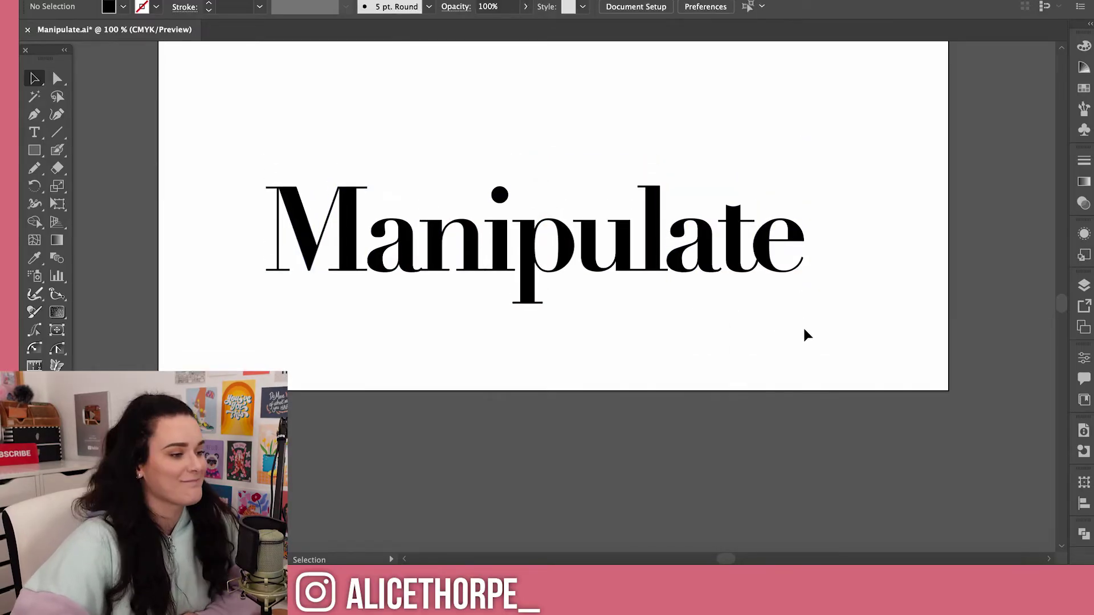
click(376, 273)
click(210, 245)
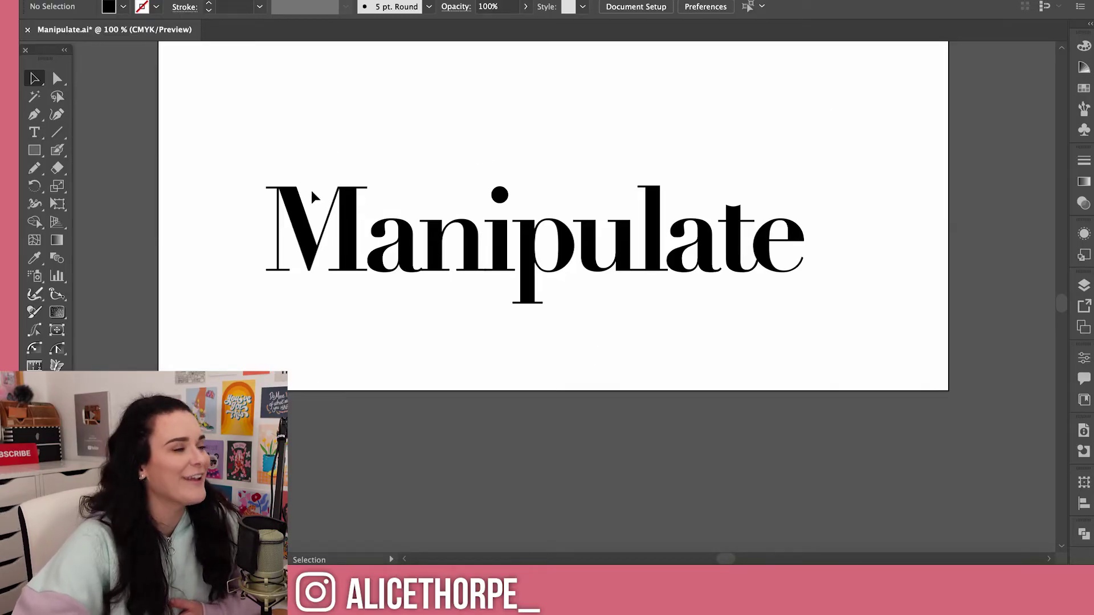
Step: Swap fill and stroke and draw a wavy freehand line above the word with the Pencil tool
click(35, 118)
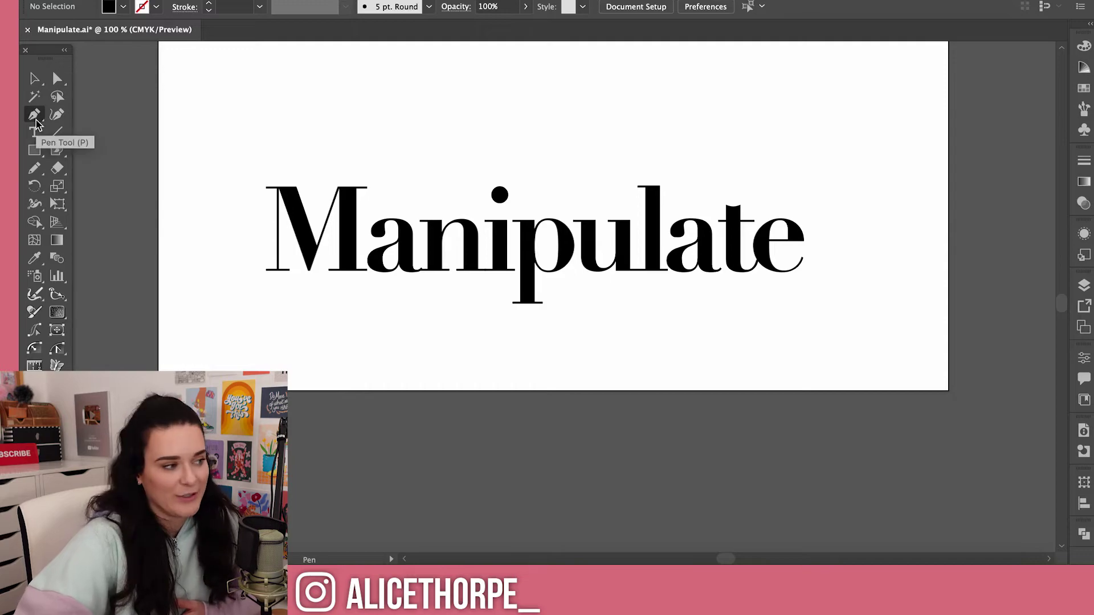
click(34, 171)
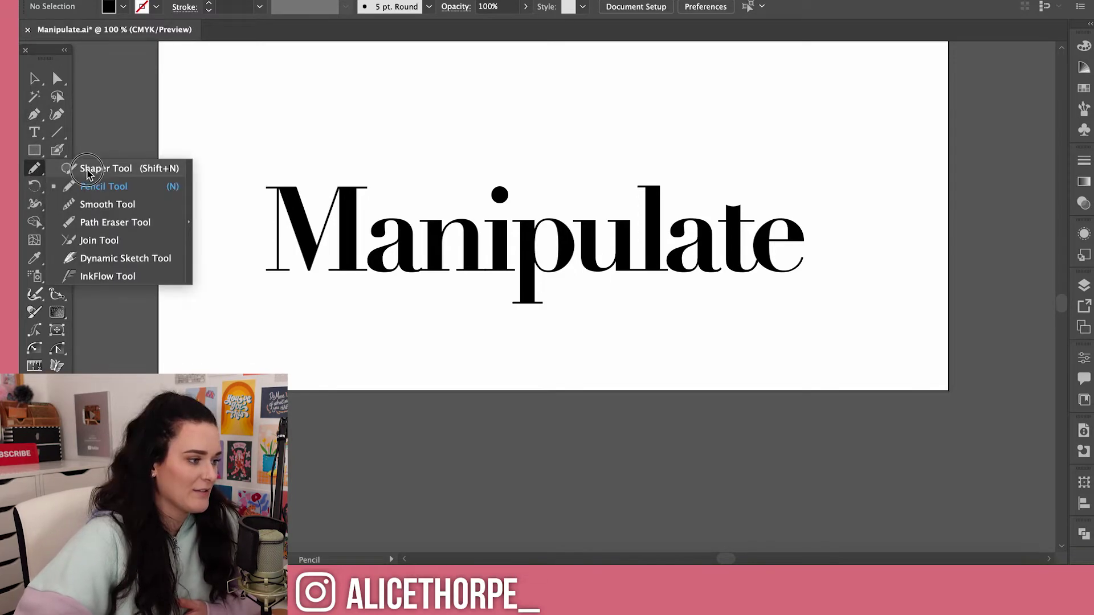
click(176, 185)
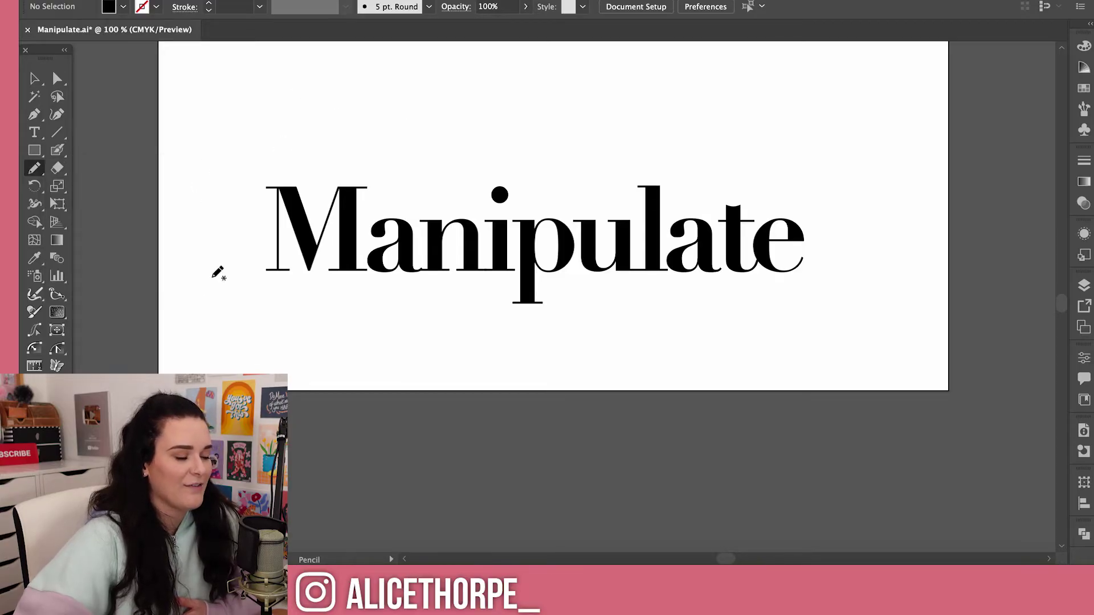
scroll(273, 330, up, 4)
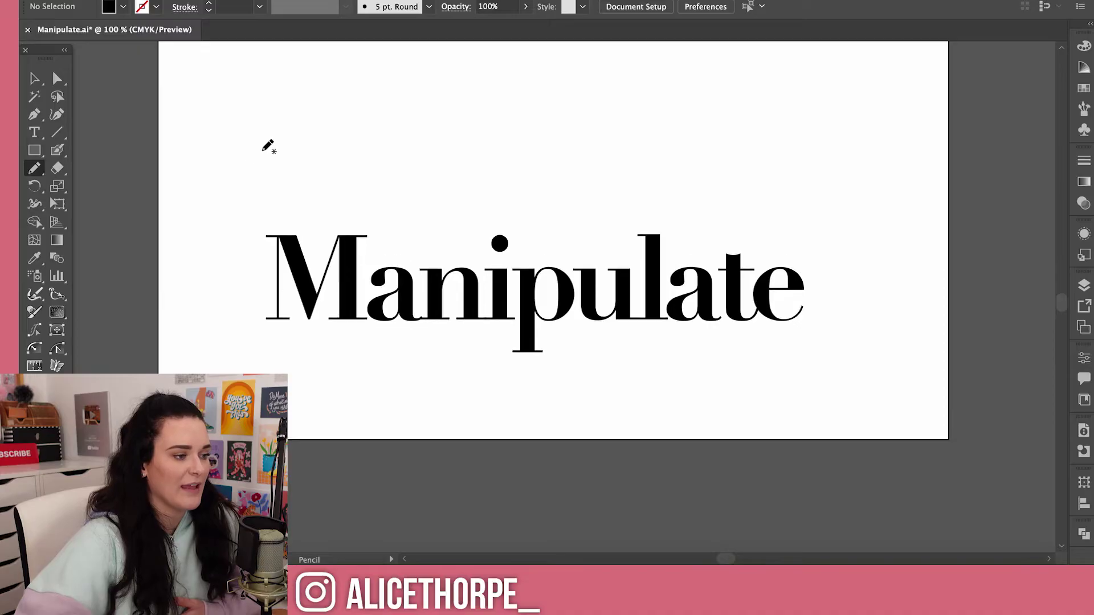
key(shift+x)
mouse_move(215, 196)
mouse_down()
mouse_move(232, 163)
mouse_move(280, 159)
mouse_move(327, 176)
mouse_move(415, 154)
mouse_move(440, 176)
mouse_move(505, 173)
mouse_up()
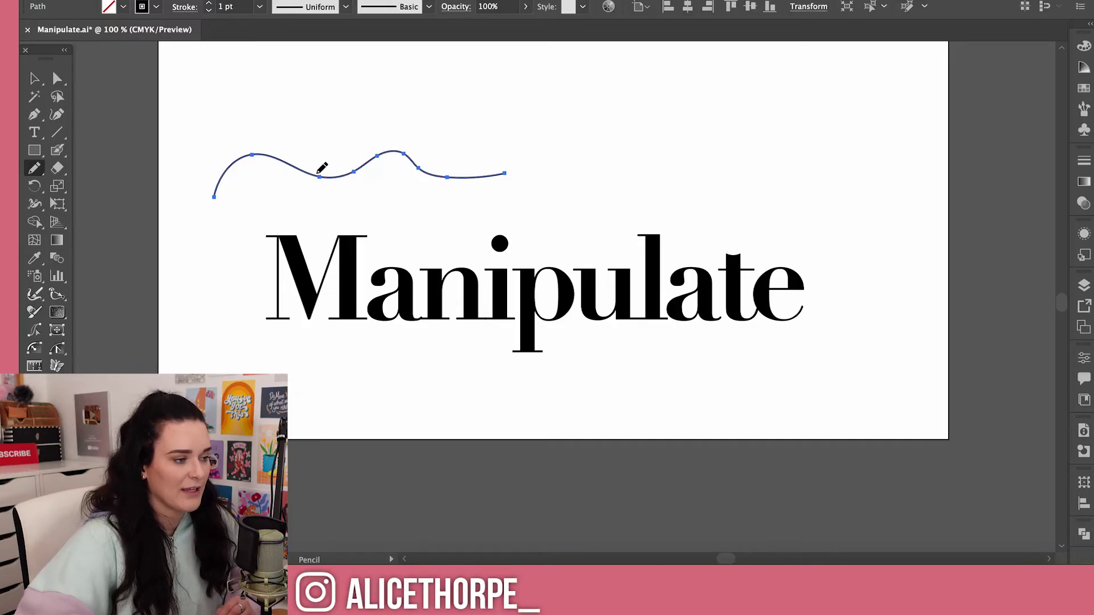
Step: Inspect individual anchor points along the pencil line and delete the whole line
key(a)
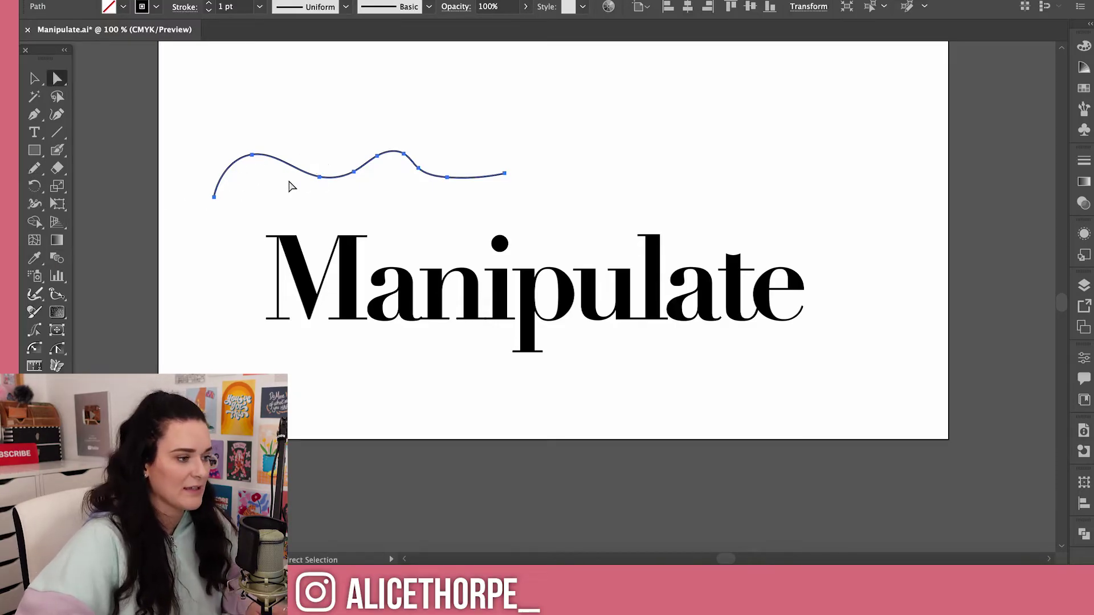
click(252, 155)
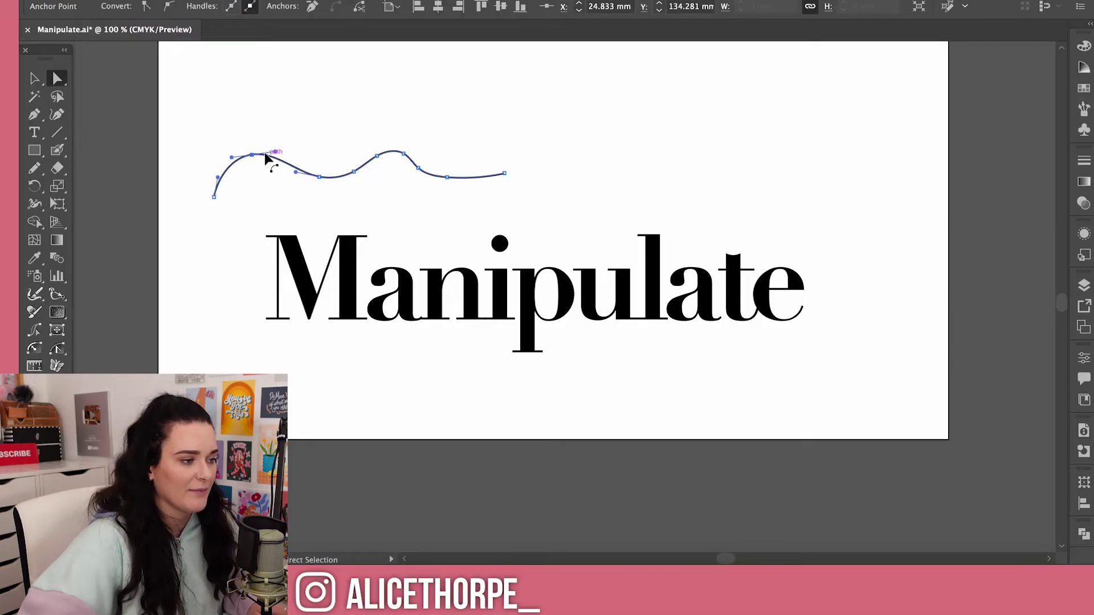
click(319, 177)
click(354, 171)
click(377, 156)
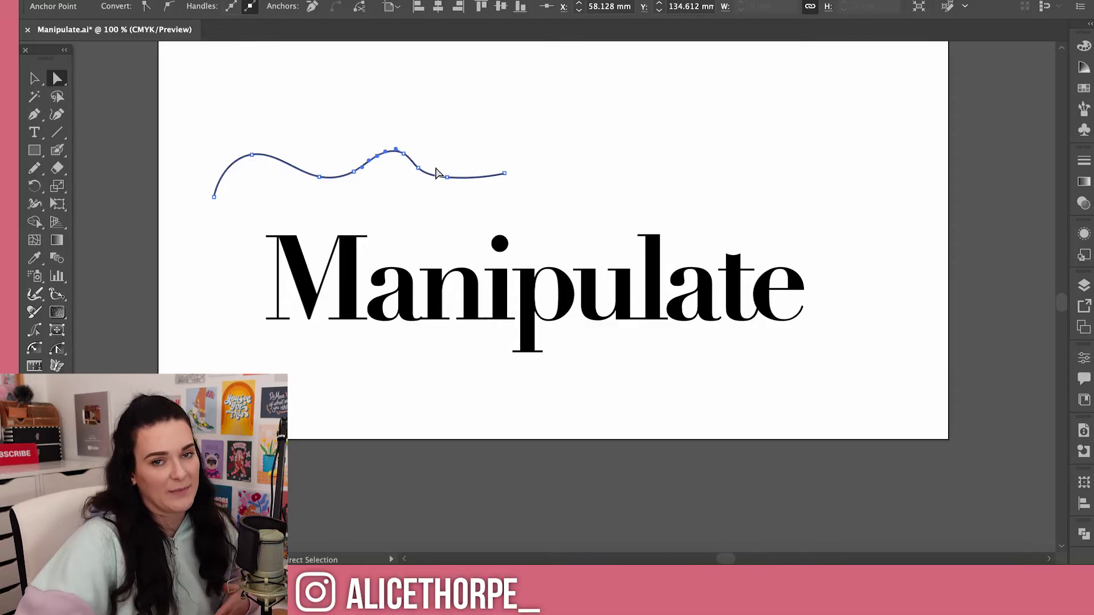
key(Delete)
key(Delete)
Step: Draw a jagged freehand line above the word with the Pencil tool and delete it
click(36, 168)
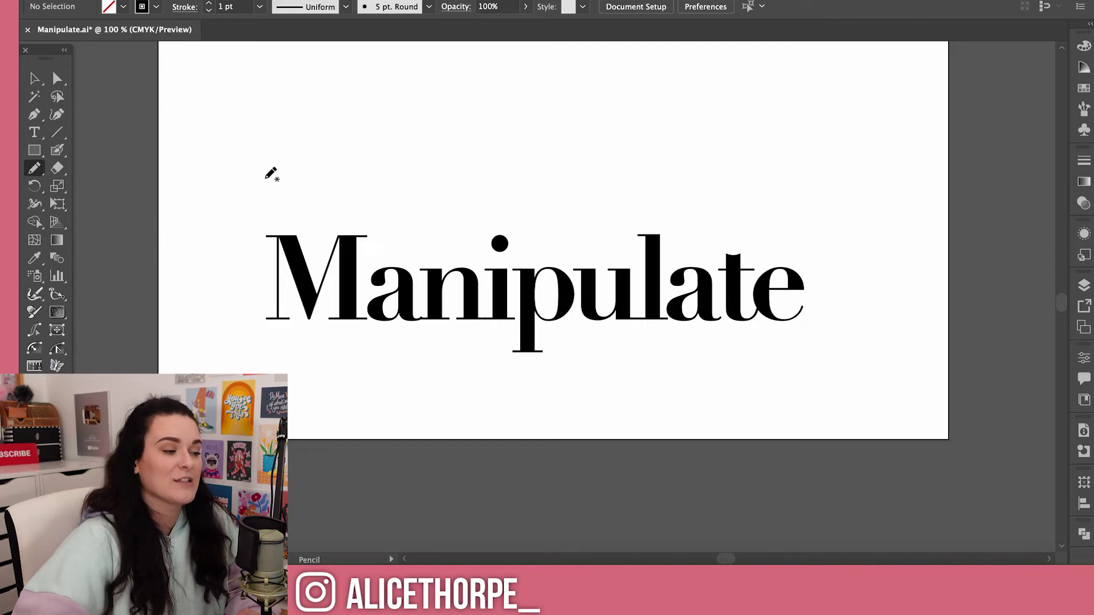
mouse_move(236, 183)
mouse_down()
mouse_move(245, 173)
mouse_move(327, 189)
mouse_move(349, 169)
mouse_move(351, 134)
mouse_move(386, 108)
mouse_move(435, 127)
mouse_move(492, 178)
mouse_up()
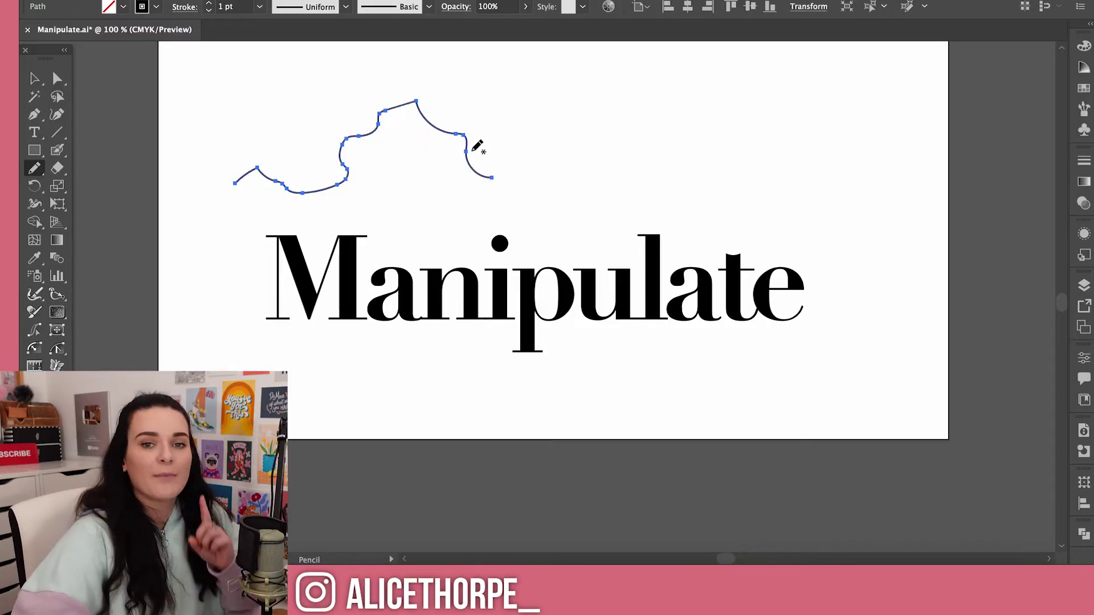
key(Delete)
Step: Draw a gently wavy pencil line above the word and simplify it with repeated passes of the Smooth tool
mouse_move(236, 178)
mouse_down()
mouse_move(313, 161)
mouse_move(487, 168)
mouse_up()
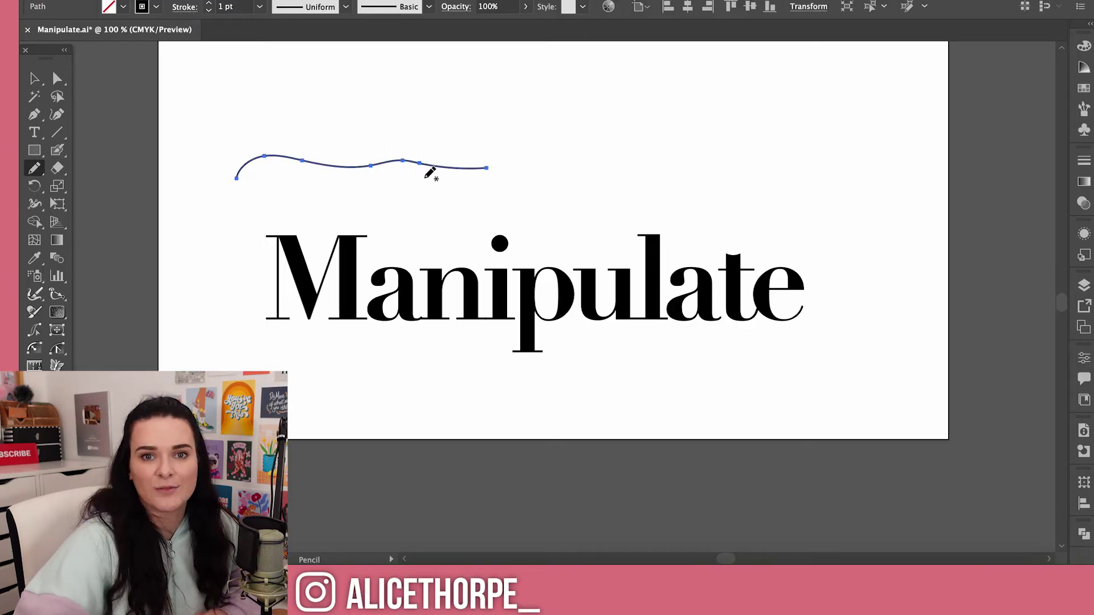
click(32, 169)
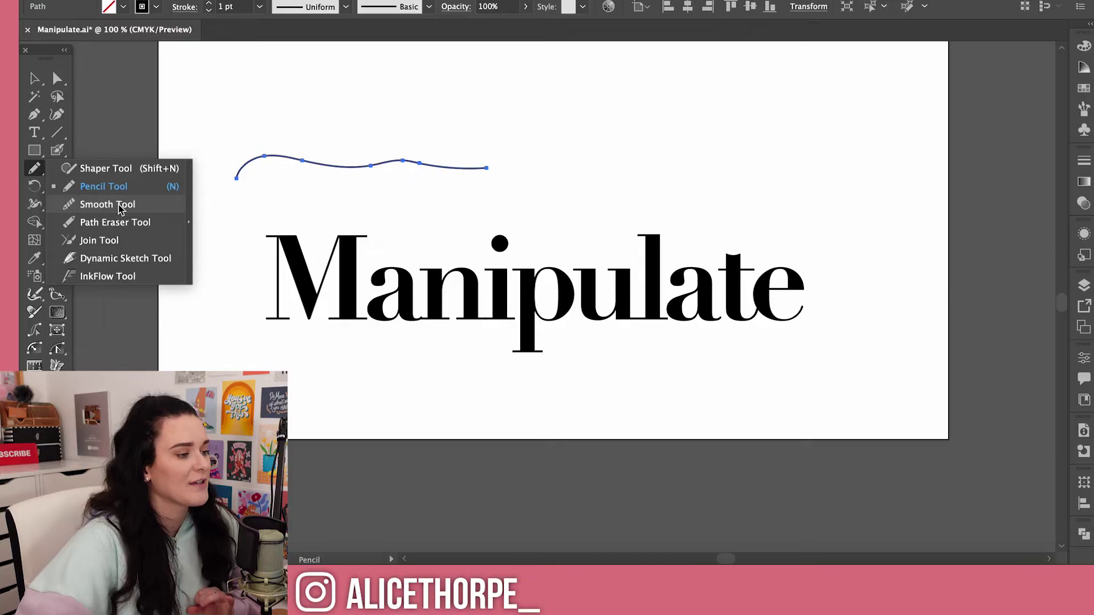
click(120, 206)
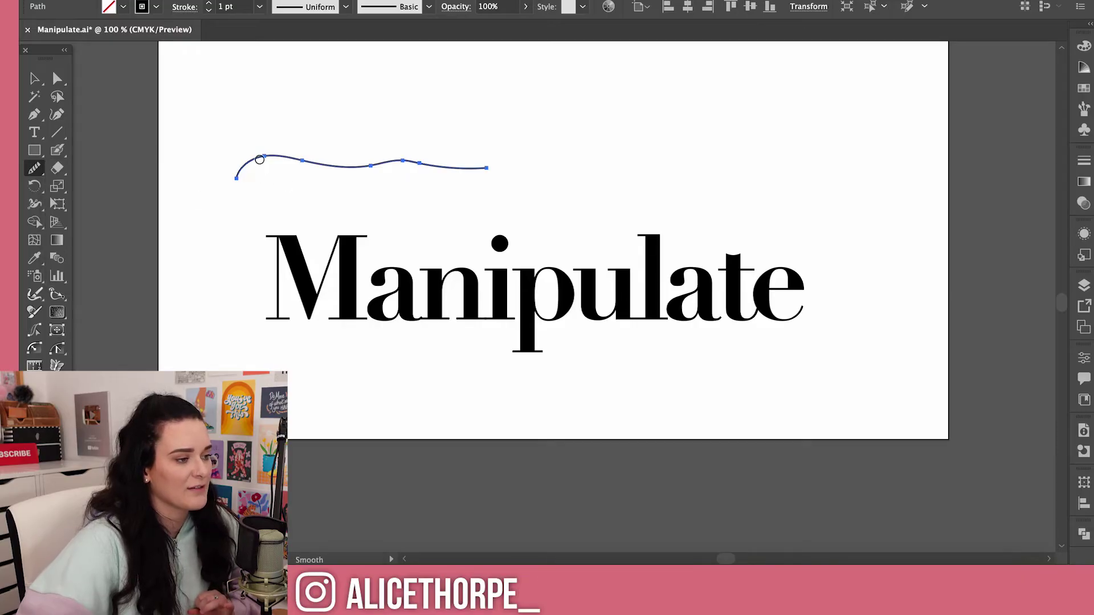
drag(261, 155, 431, 171)
drag(303, 164, 468, 167)
drag(270, 163, 415, 171)
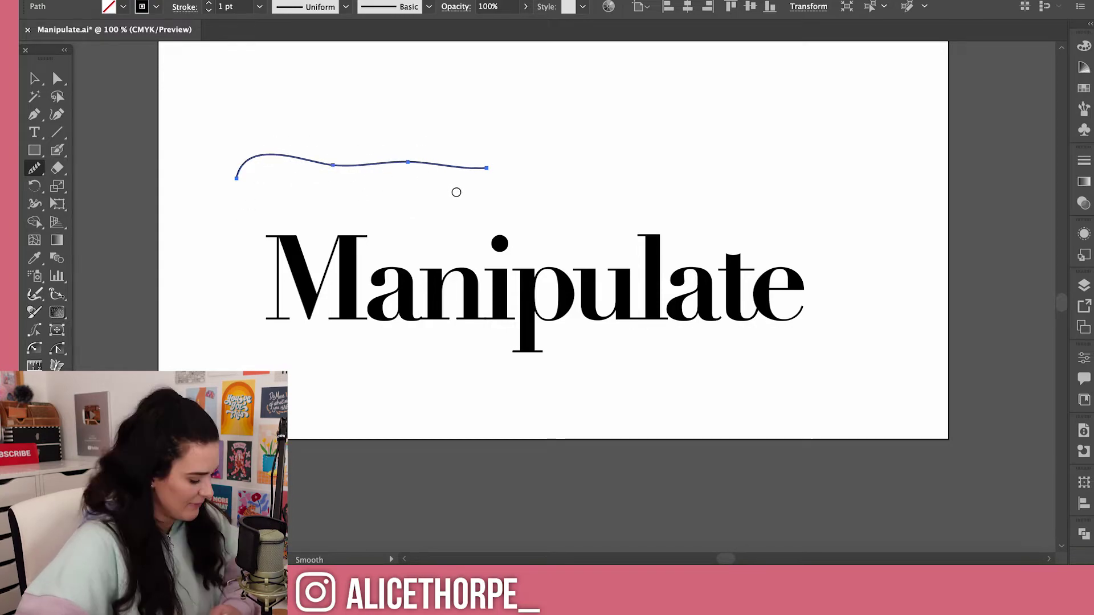
Step: Undo the latest smoothing passes and delete the practice line
key(super+z)
key(super+z)
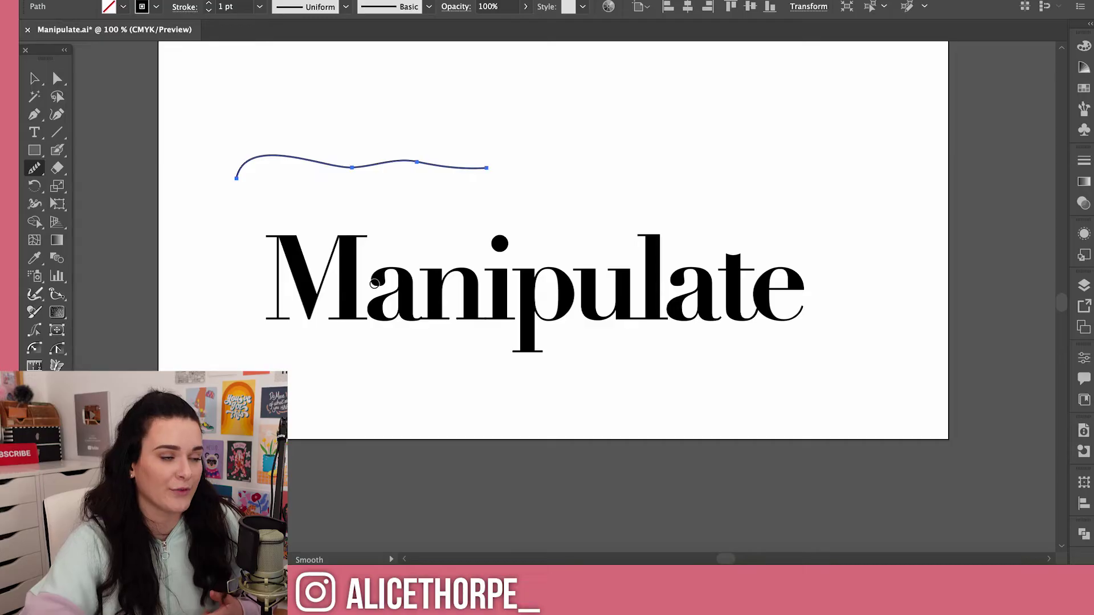
key(Delete)
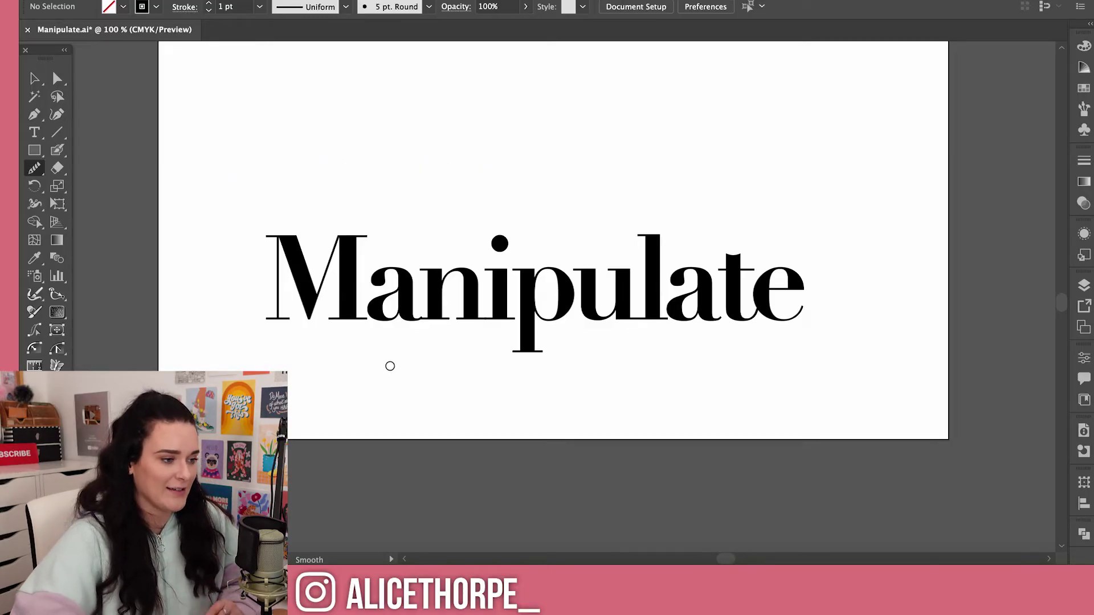
Step: Ungroup the outlined word "Manipulate" into separate letters and deselect them
key(v)
click(564, 297)
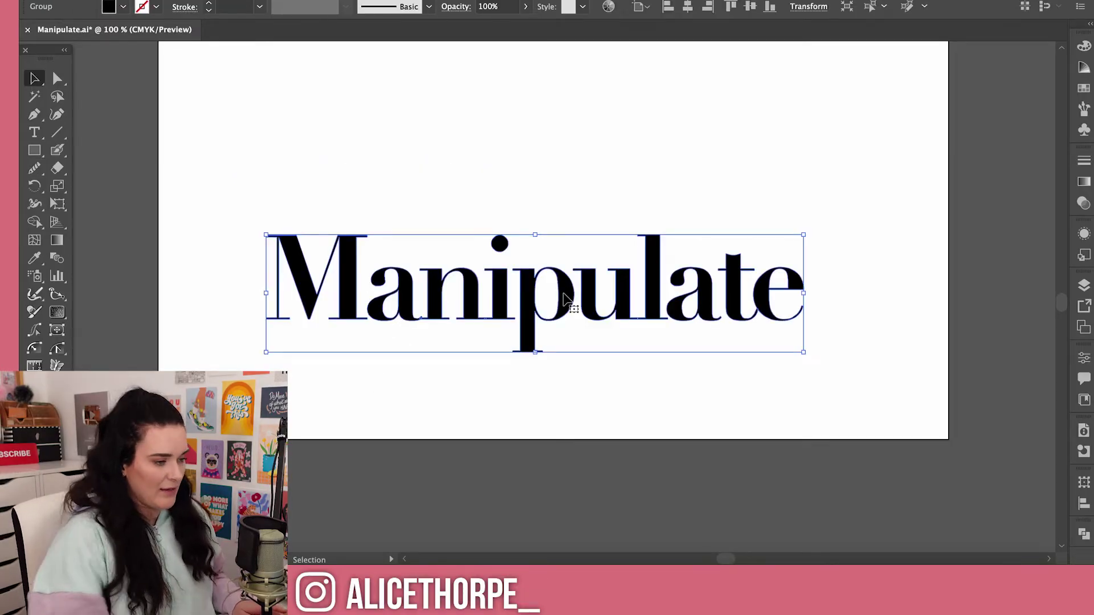
key(ctrl+=)
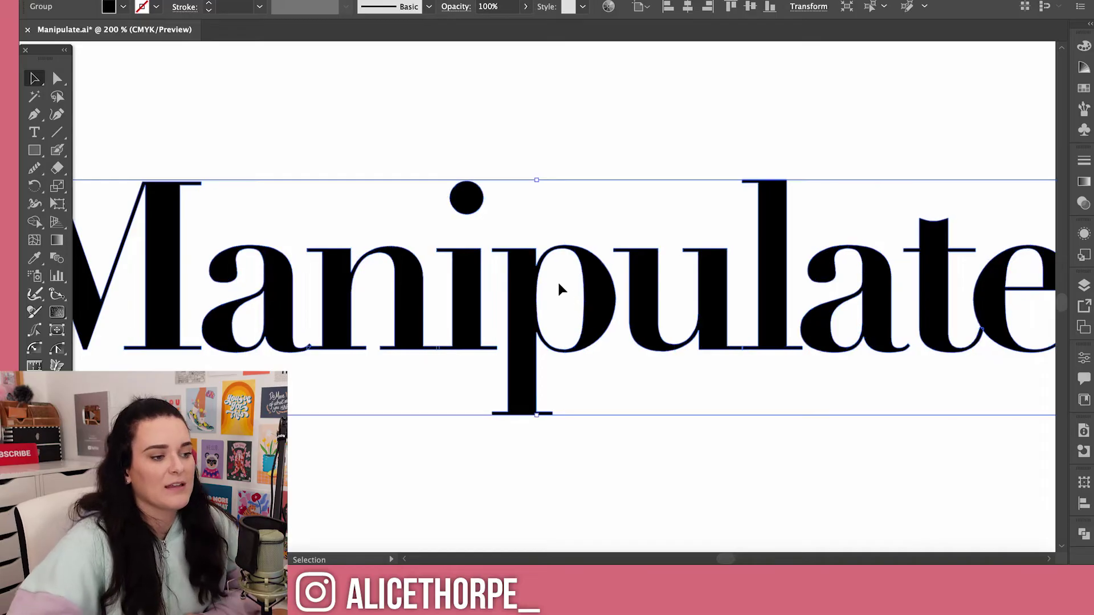
right_click(595, 278)
click(626, 413)
click(618, 480)
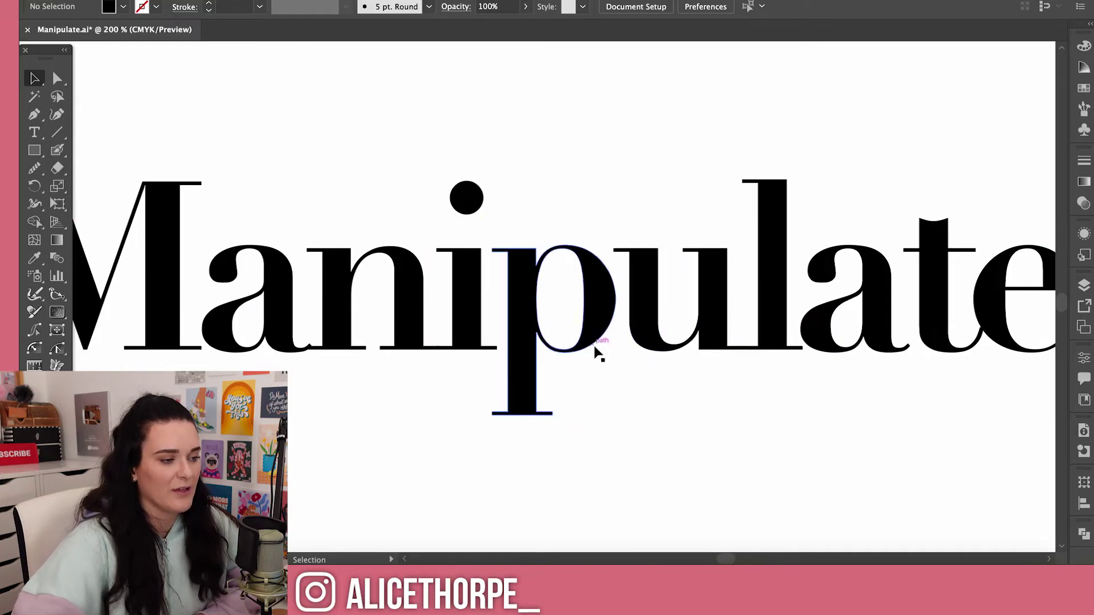
Step: Draw a freehand curve across the bowl of the letter p with the Pencil tool
click(36, 169)
drag(35, 169, 82, 186)
mouse_move(536, 274)
mouse_down()
mouse_move(542, 293)
mouse_move(586, 313)
mouse_move(617, 274)
mouse_move(612, 251)
mouse_up()
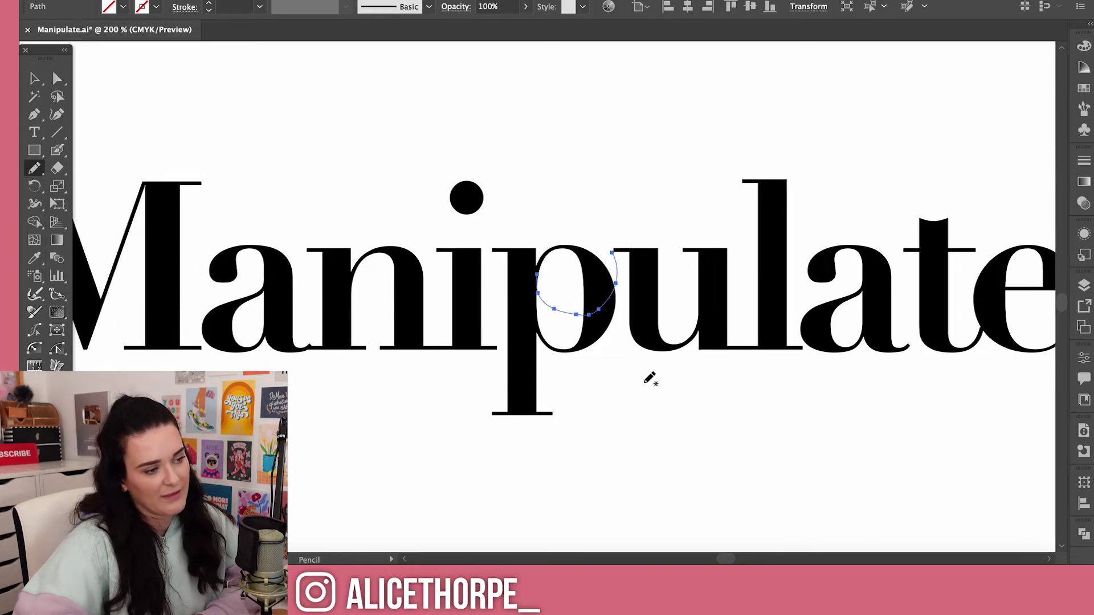
Step: Sample the letter p's black onto the freehand curve and swap it to a 1 pt stroke without fill
key(i)
click(520, 327)
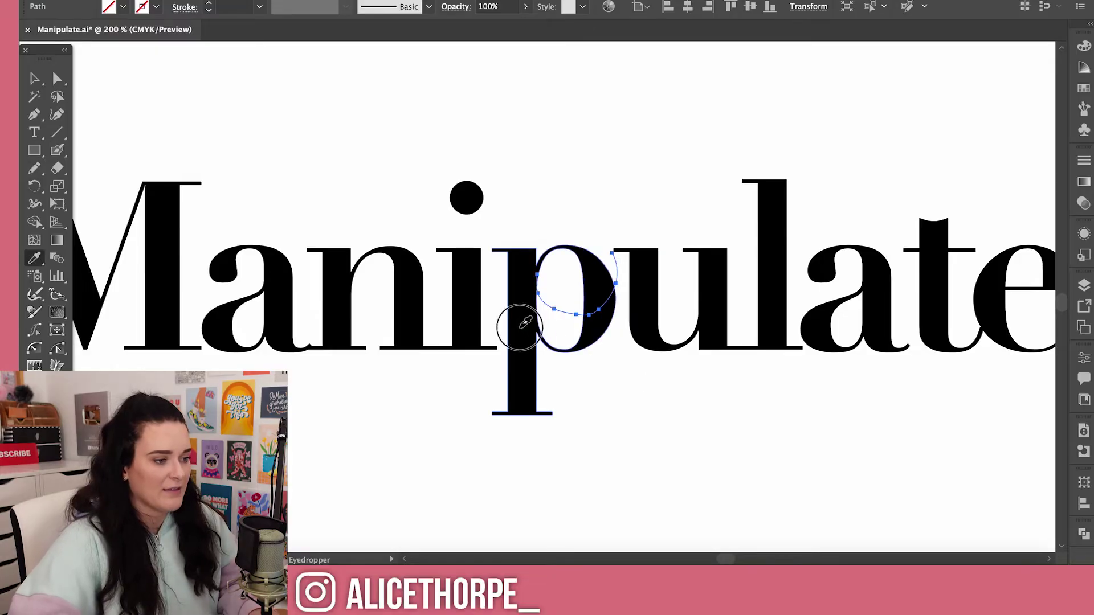
key(shift+x)
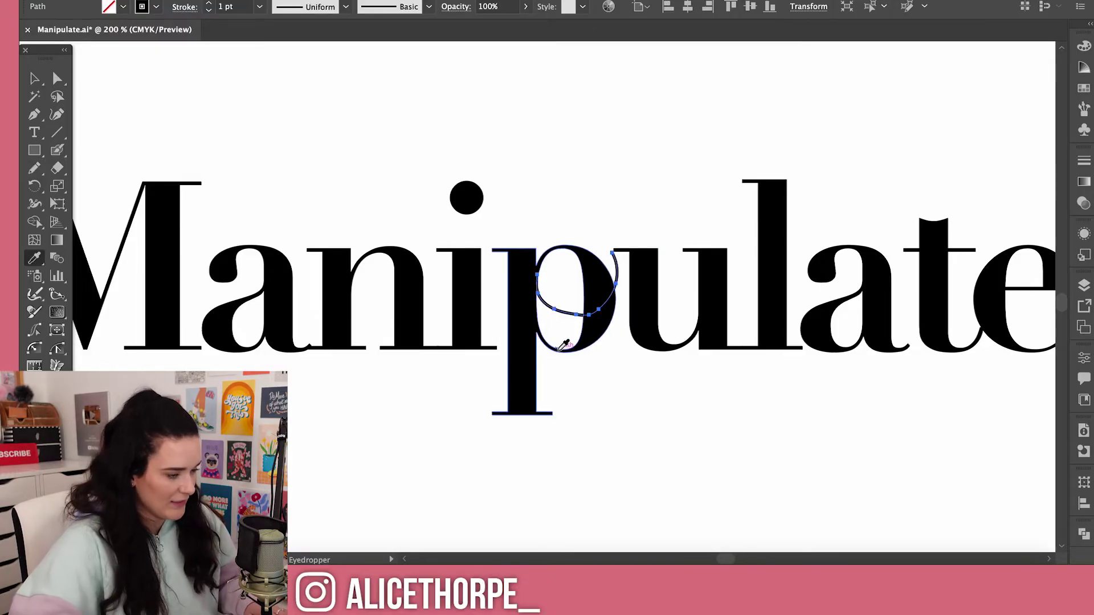
Step: Delete the freehand curve across the bowl of the p
key(v)
click(693, 405)
click(570, 312)
key(Delete)
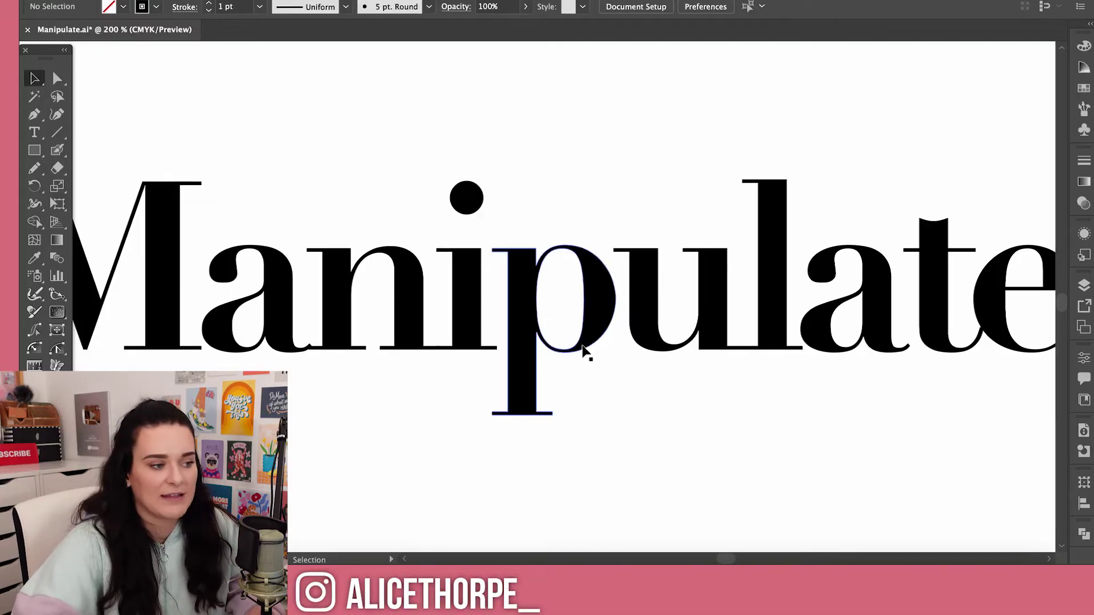
key(p)
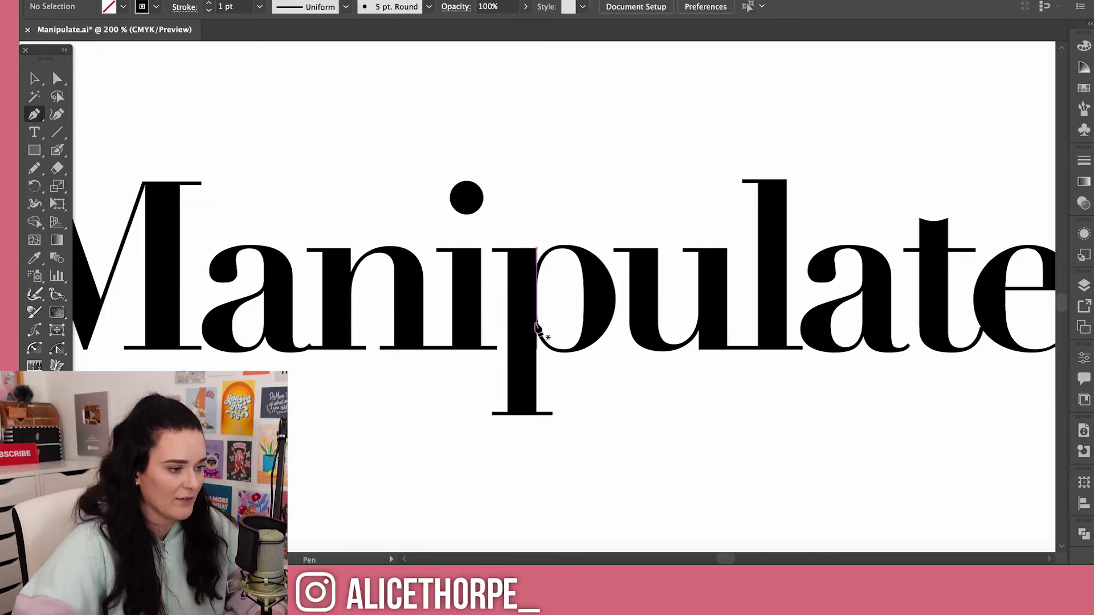
key(n)
mouse_move(539, 317)
mouse_down()
mouse_move(567, 304)
mouse_move(573, 324)
mouse_move(561, 324)
mouse_move(559, 301)
mouse_move(615, 251)
mouse_up()
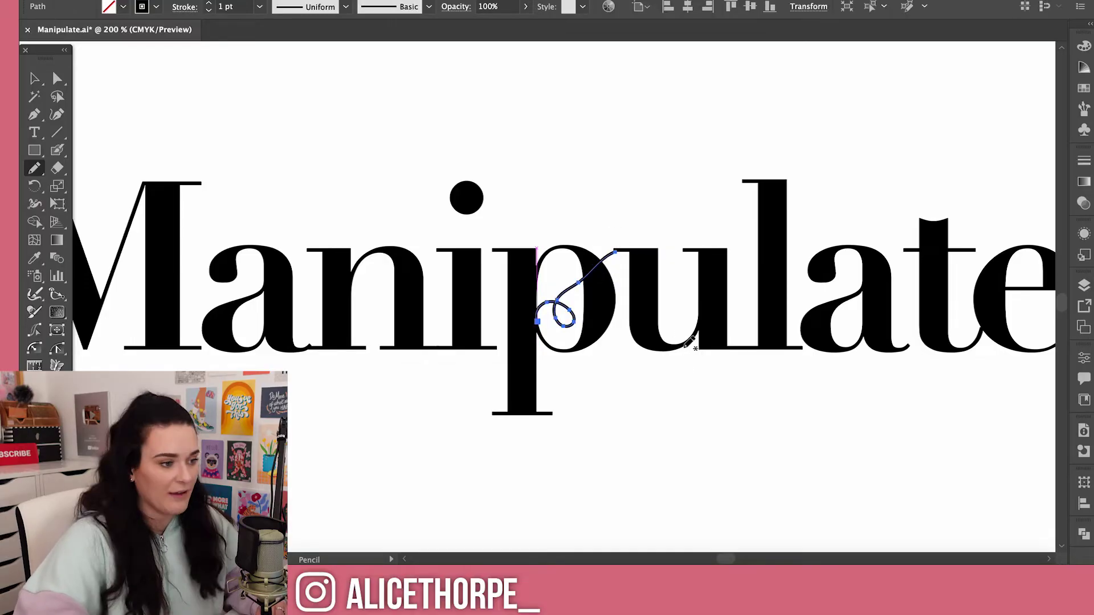
key(ctrl+z)
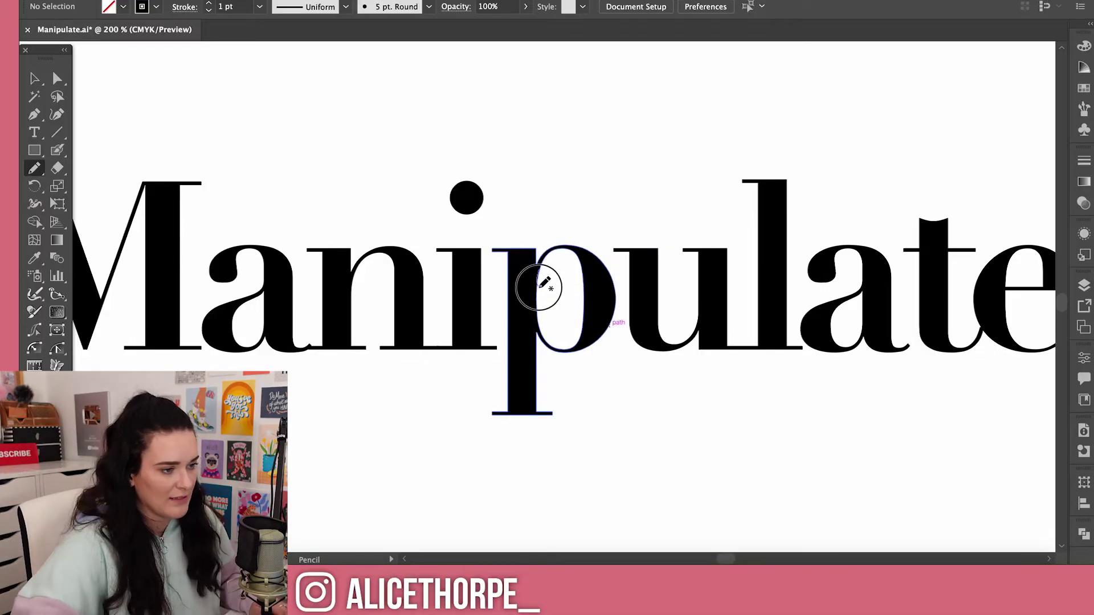
Step: Draw a freehand pencil curve from the p's stem through its bowl to the u's upper serif, and smooth its lower part
drag(563, 293, 625, 252)
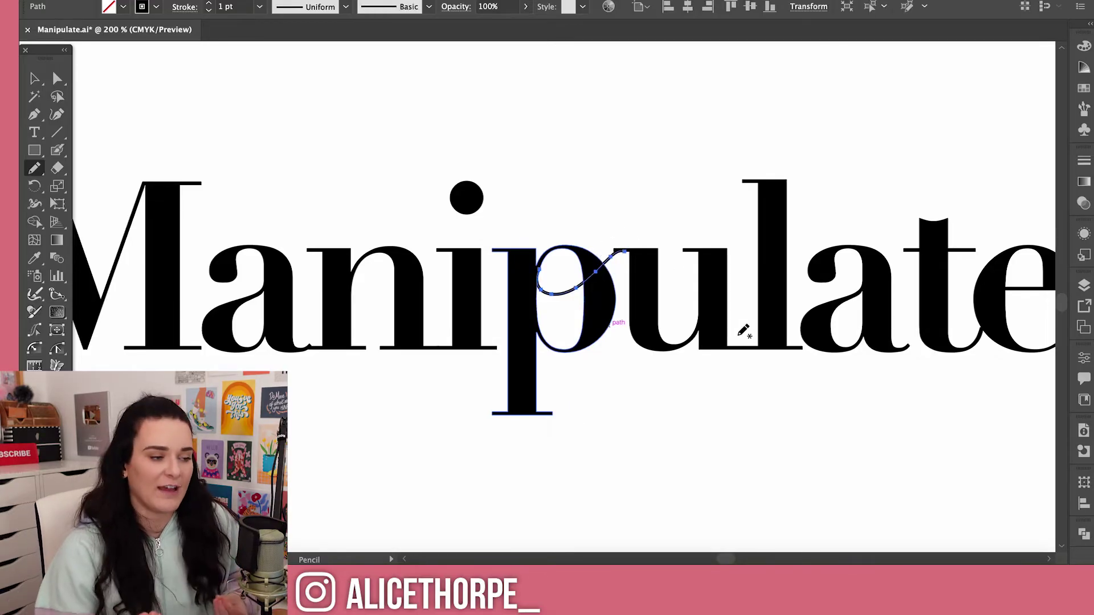
key(super+equal)
key(super+equal)
key(super+equal)
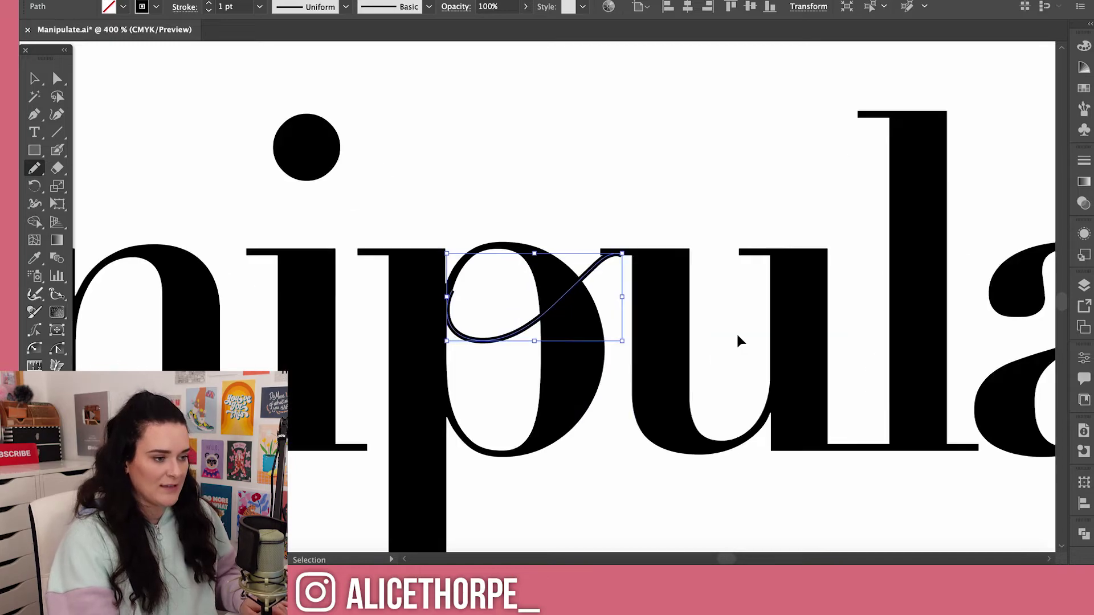
key(a)
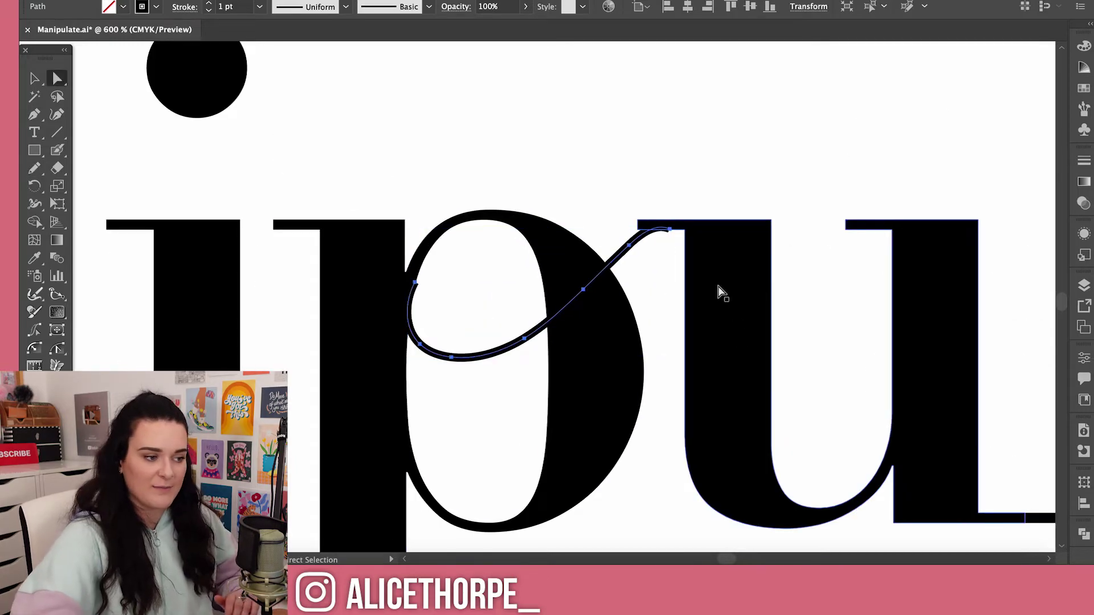
drag(34, 168, 103, 206)
click(103, 206)
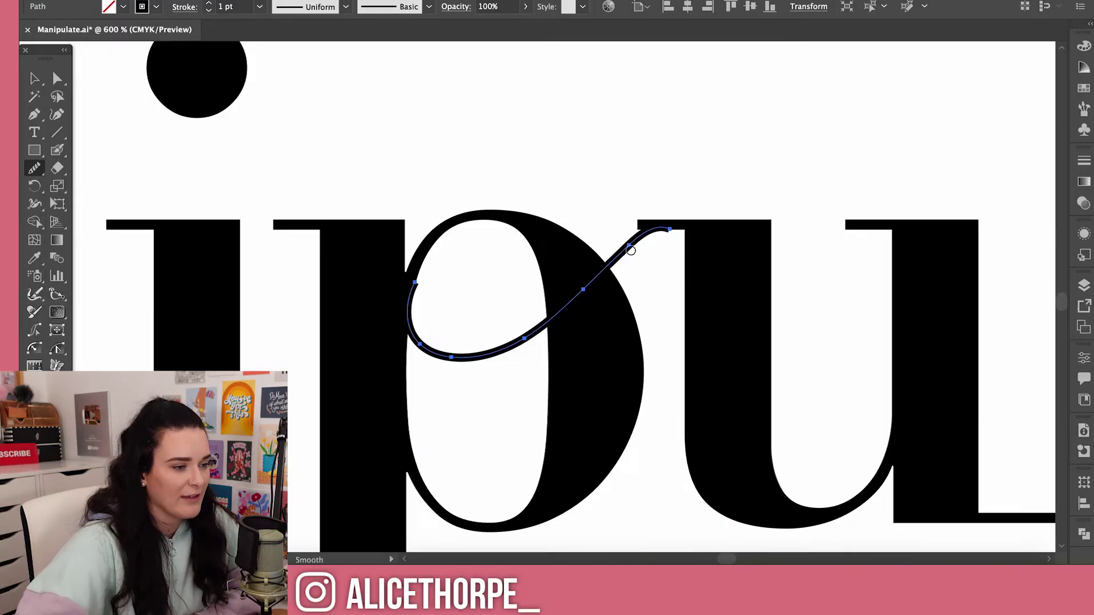
mouse_move(418, 340)
mouse_down()
mouse_move(451, 355)
mouse_move(482, 351)
mouse_move(581, 297)
mouse_up()
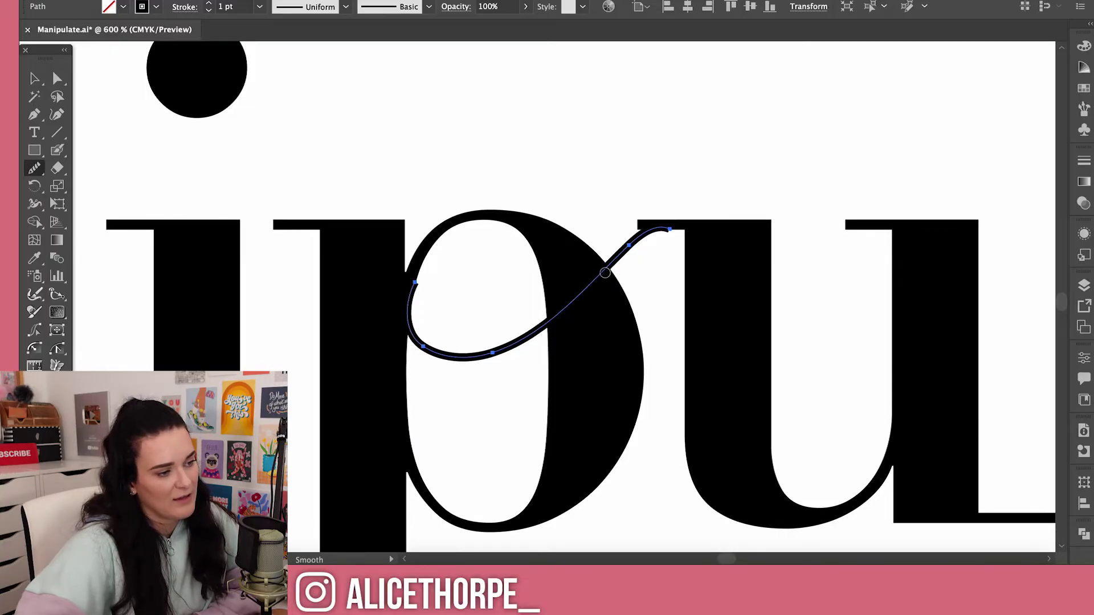
Step: Move the curve's starting anchor point up onto the p's bowl and adjust its handle to follow the letter's outline
click(56, 79)
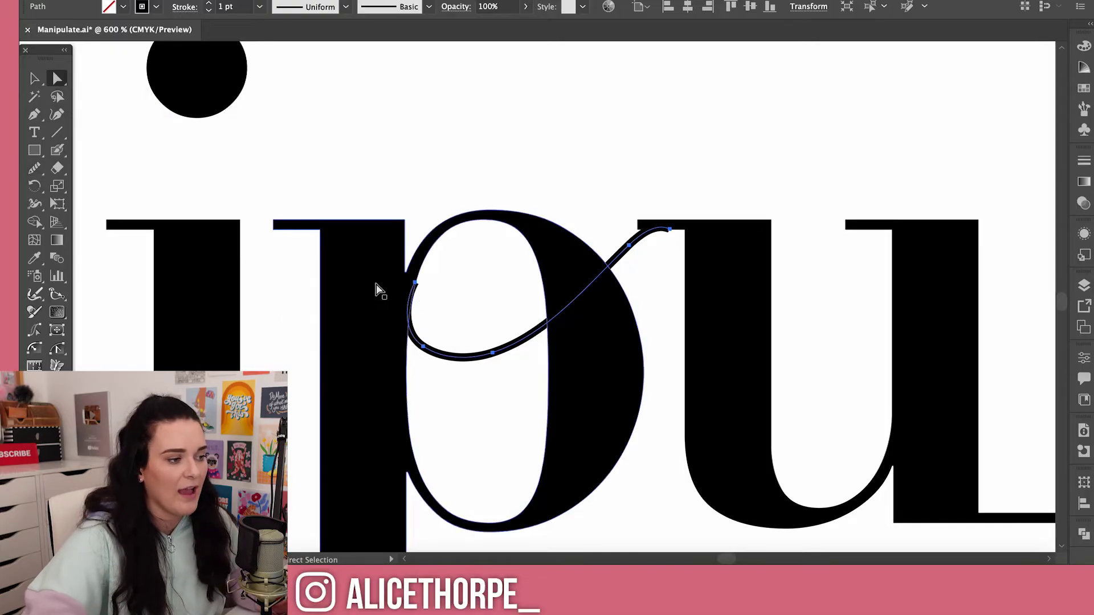
mouse_move(415, 282)
mouse_down()
mouse_move(408, 293)
mouse_move(414, 263)
mouse_up()
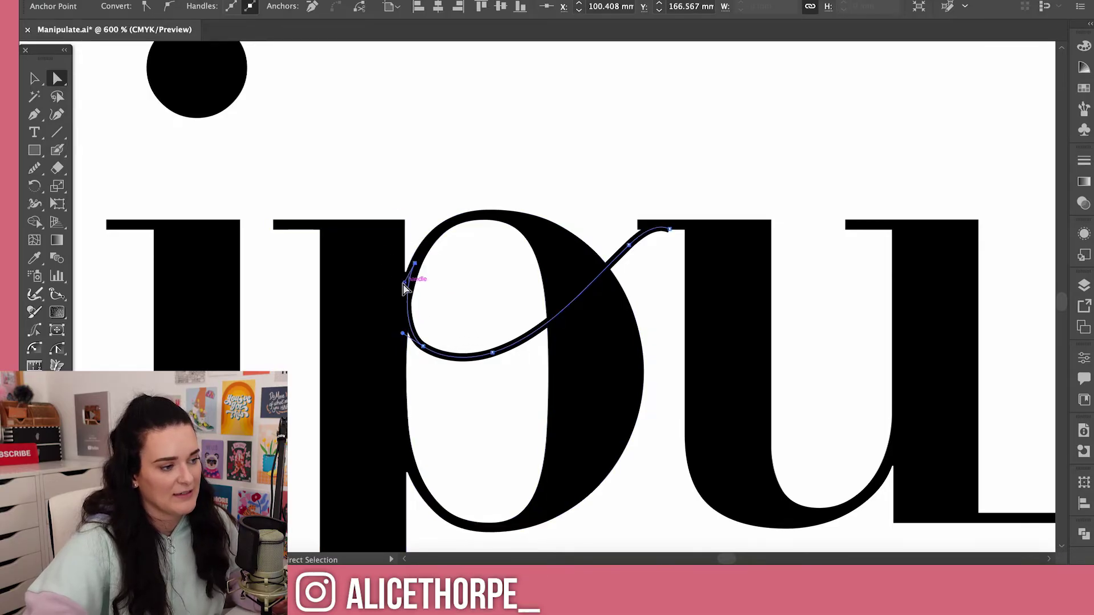
mouse_move(404, 284)
mouse_down()
mouse_move(399, 306)
mouse_move(403, 292)
mouse_up()
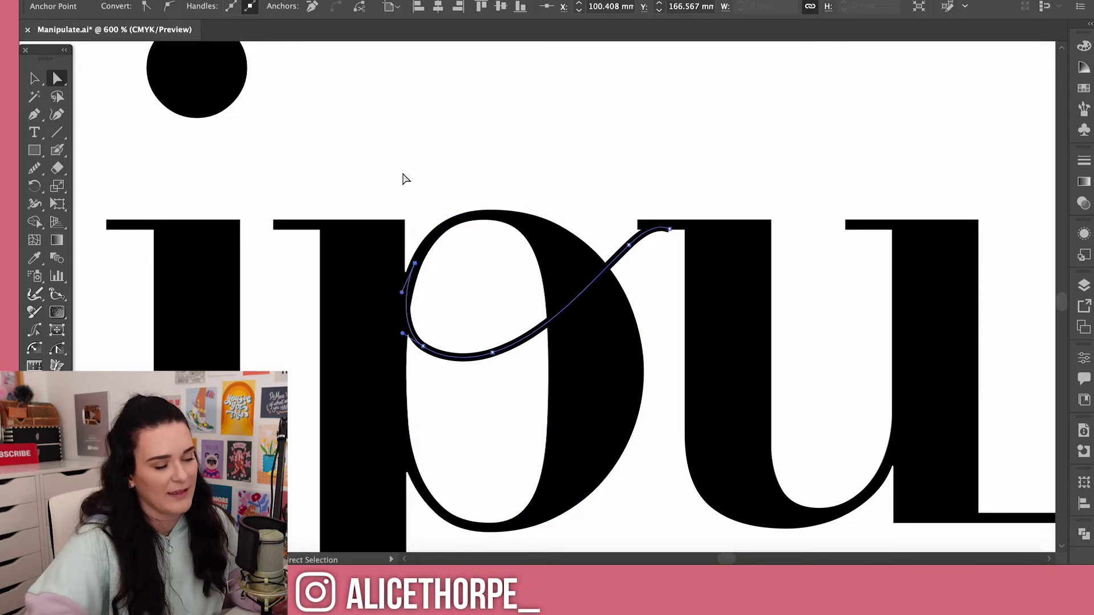
Step: Extend the curve's end anchor point into the first stem of the u
click(669, 229)
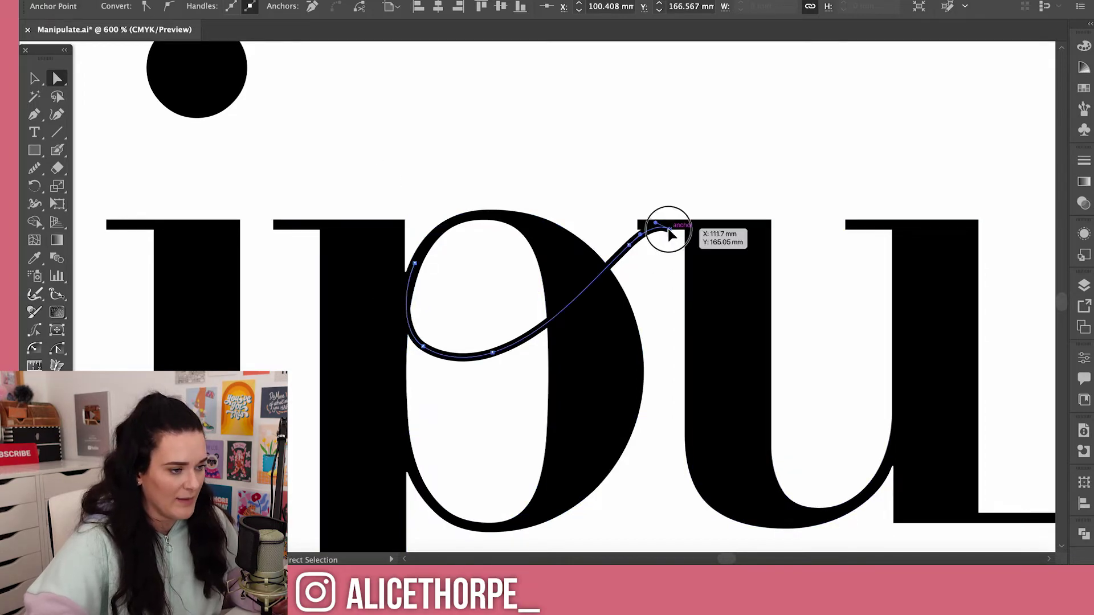
key(super+equal)
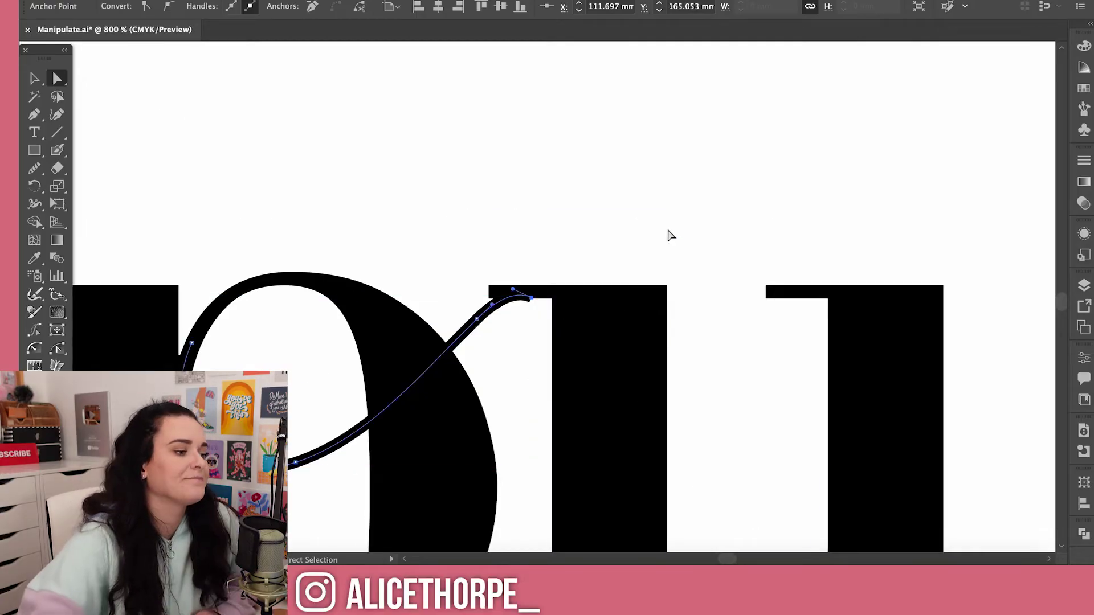
scroll(667, 234, down, 3)
drag(530, 230, 557, 226)
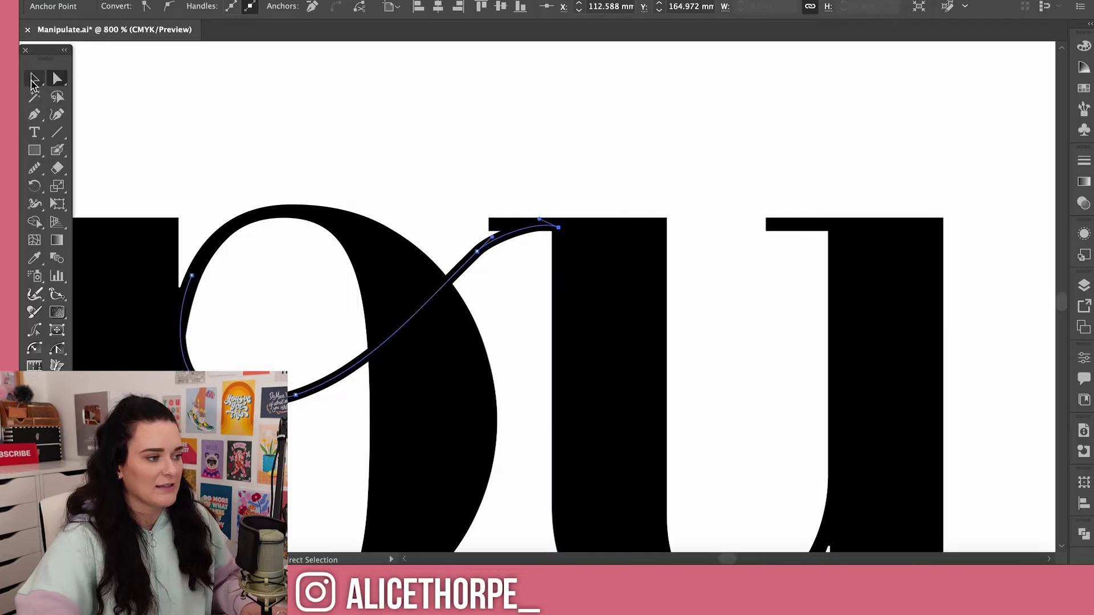
Step: Erase the upper serif of the u's first stem, where the curve joins, and deselect the letter
click(36, 83)
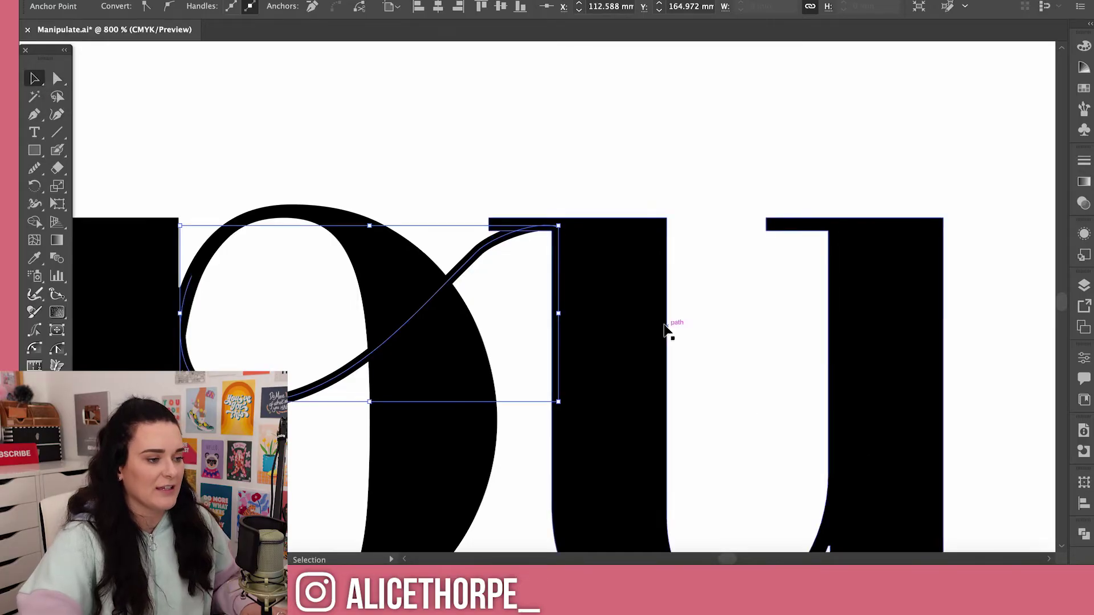
click(638, 305)
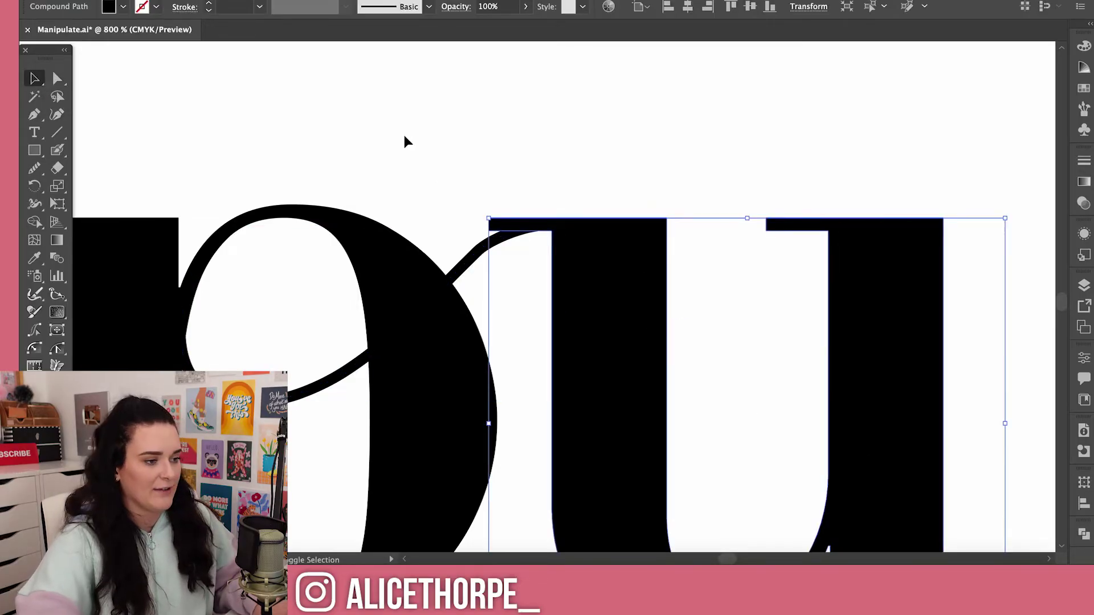
key(shift+e)
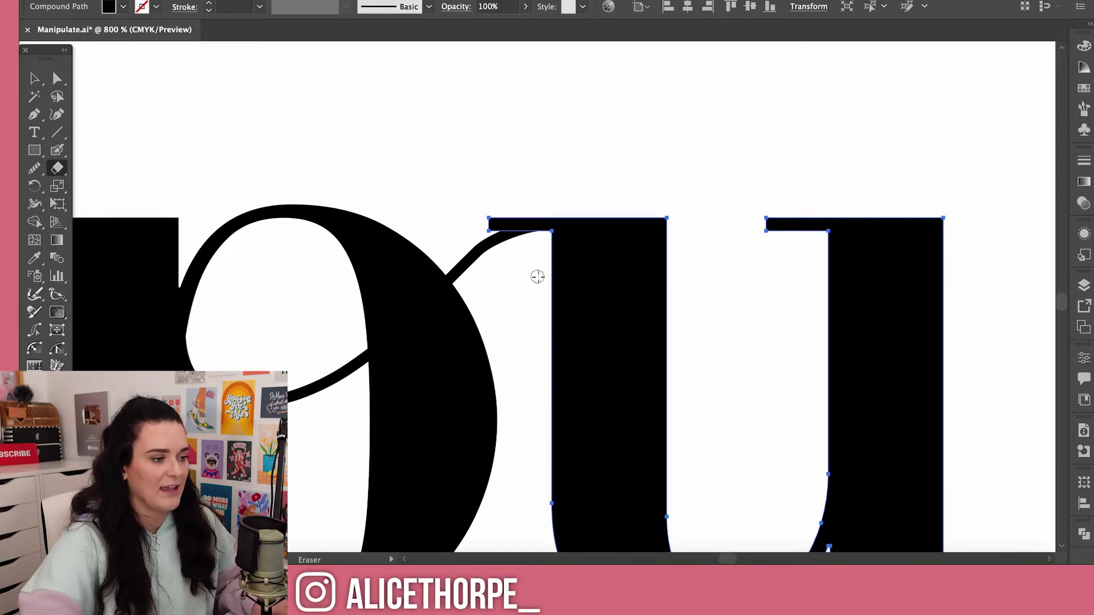
mouse_move(488, 225)
mouse_down()
mouse_move(541, 210)
mouse_move(488, 228)
mouse_move(557, 214)
mouse_move(540, 231)
mouse_move(498, 229)
mouse_up()
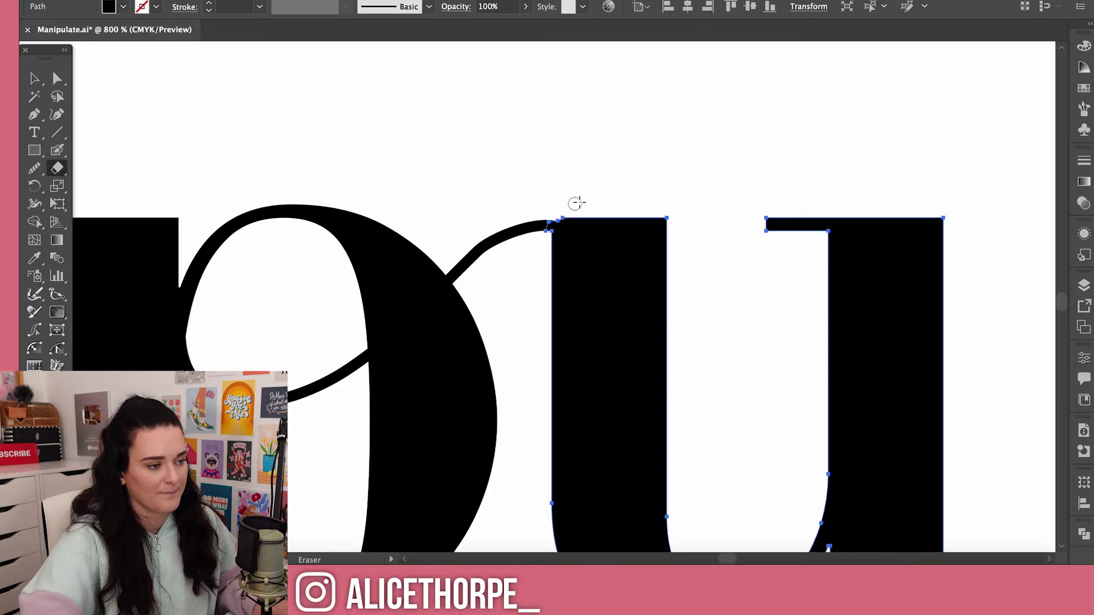
key(v)
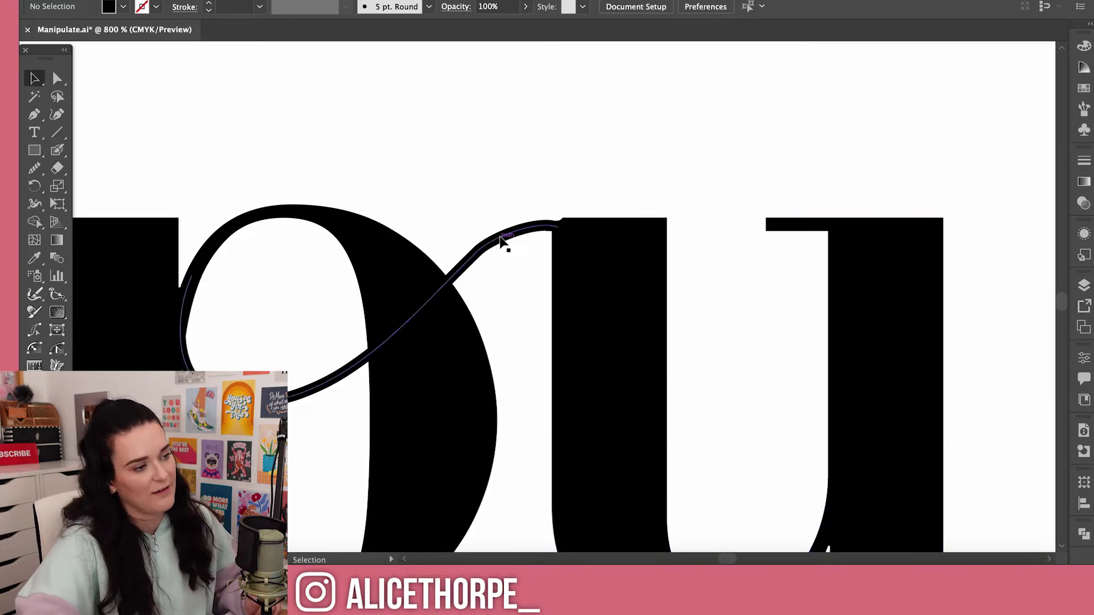
Step: Refine the curve's end where it meets the u and remove a surplus anchor point from the u's erased corner
click(510, 237)
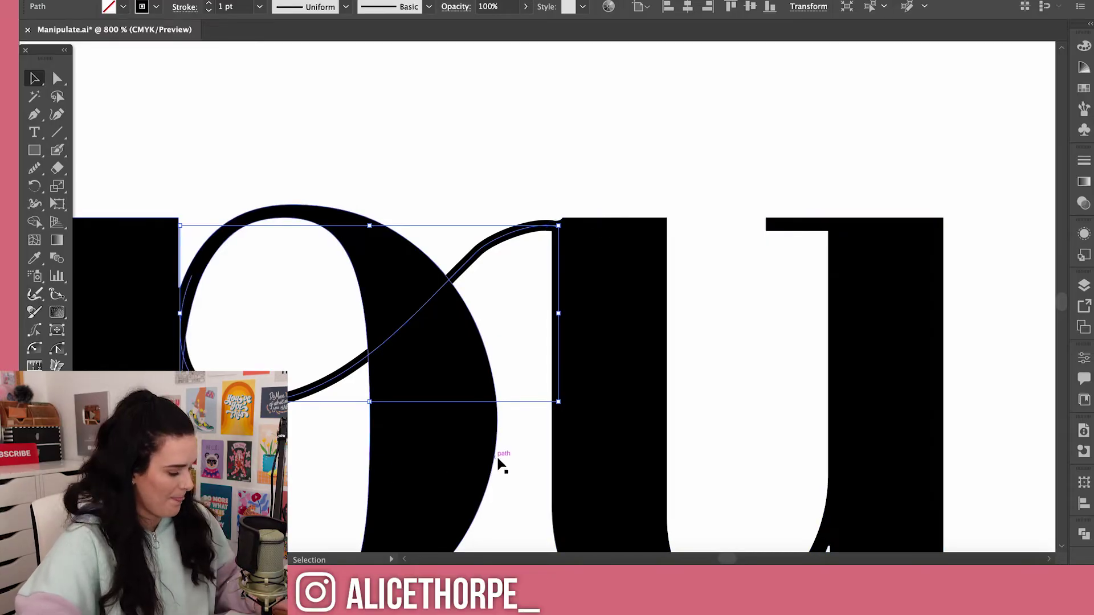
key(a)
mouse_move(560, 232)
mouse_down()
mouse_move(562, 220)
mouse_move(518, 218)
mouse_up()
key(minus)
click(545, 230)
key(v)
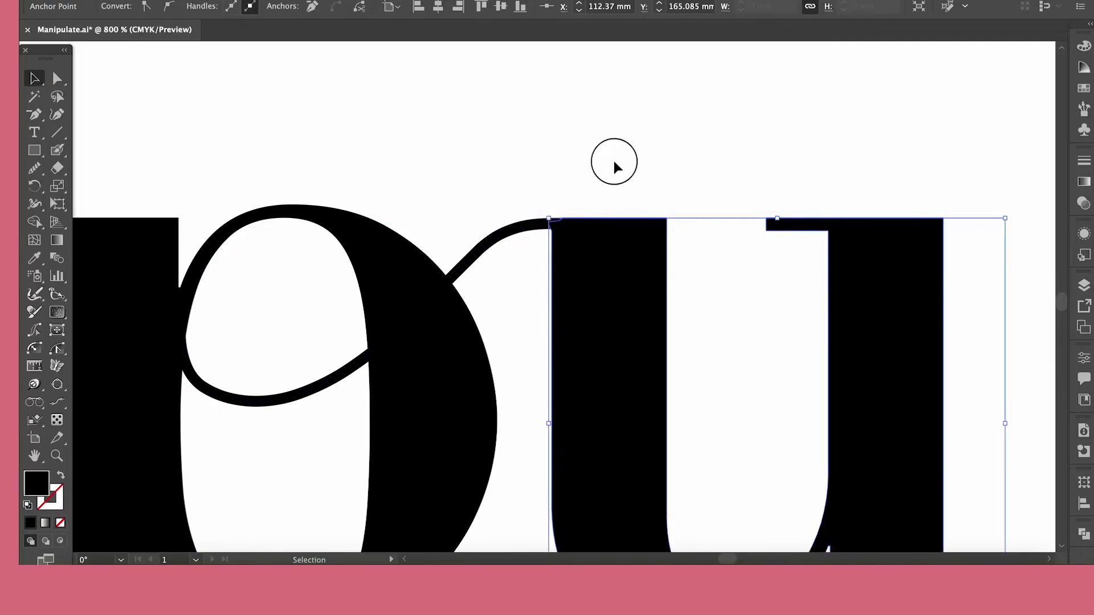
click(647, 210)
Step: Smooth the connecting curve from the u back through the bowl of the p and deselect it
scroll(646, 210, down, 3)
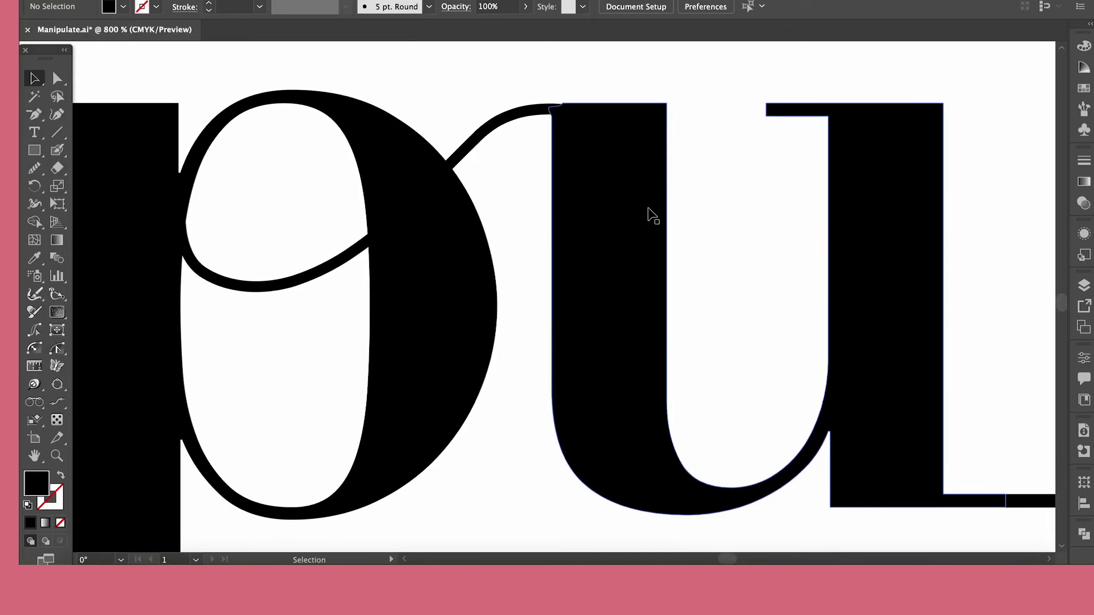
click(325, 269)
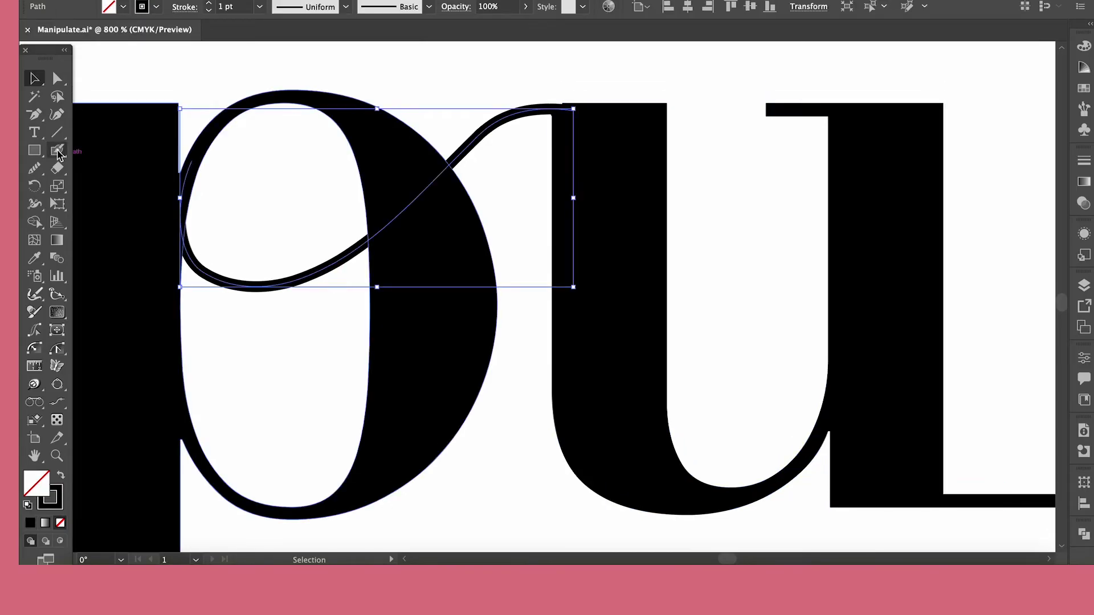
click(34, 167)
drag(521, 117, 340, 262)
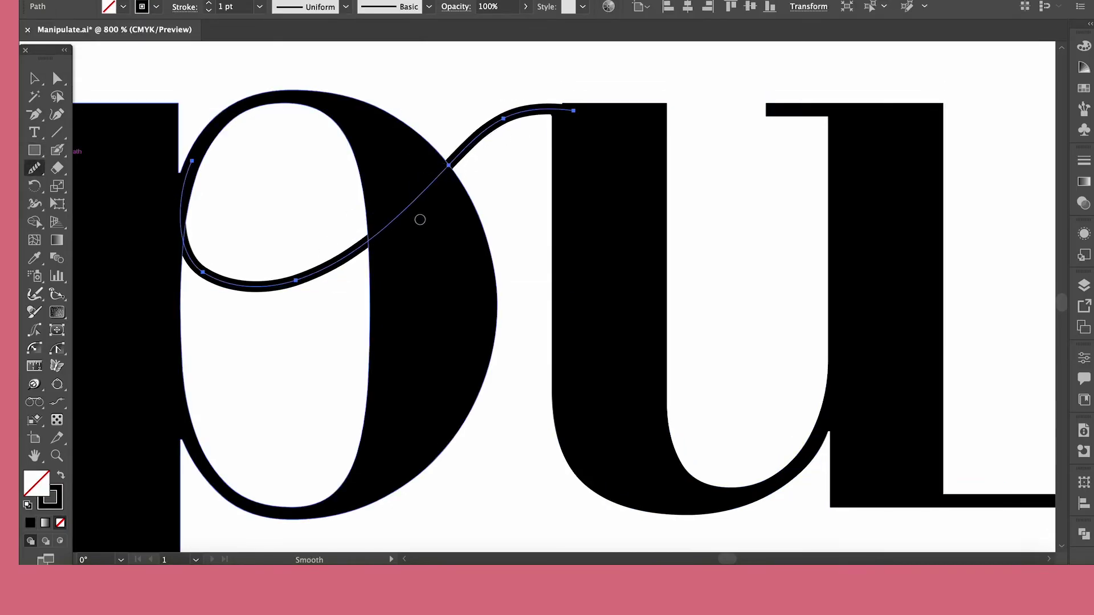
key(v)
click(736, 217)
Step: Widen the connecting curve's stroke to about 1.39 pt just before the u with the Width tool
key(ctrl+minus)
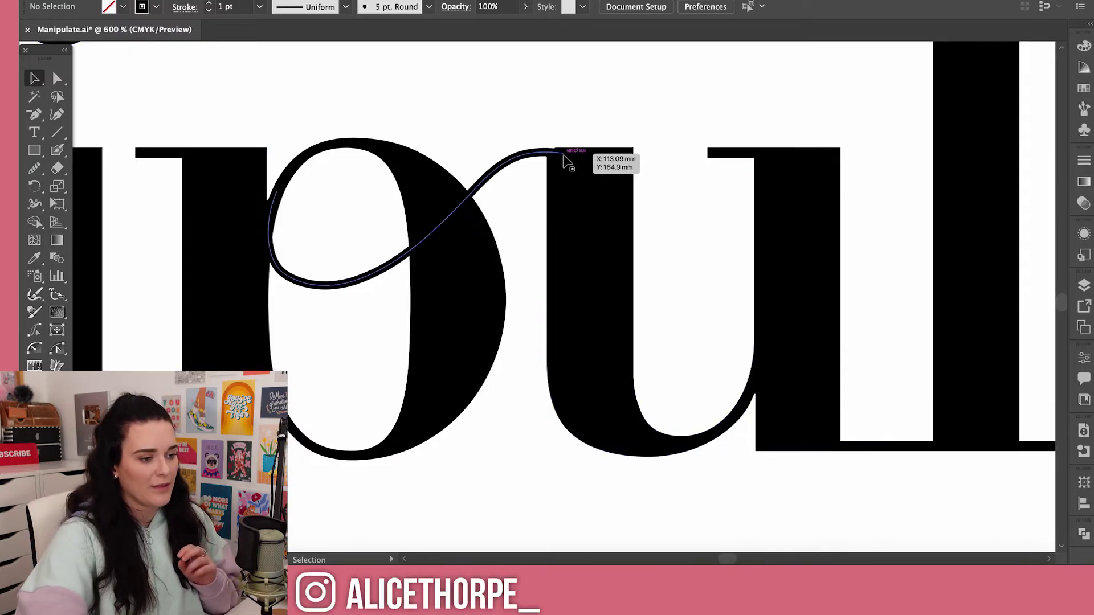
click(523, 158)
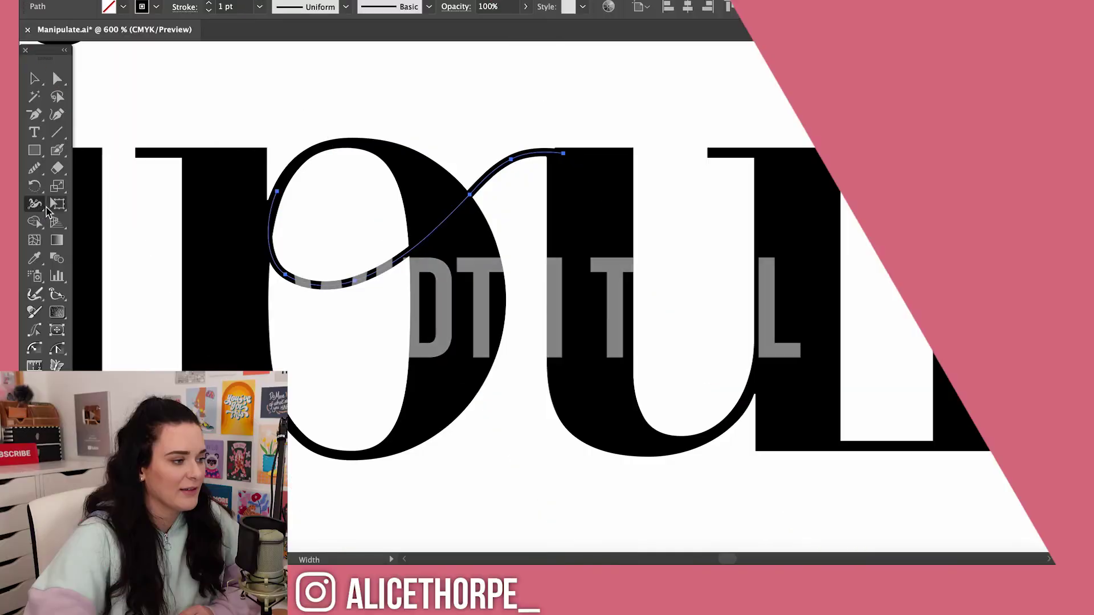
click(32, 204)
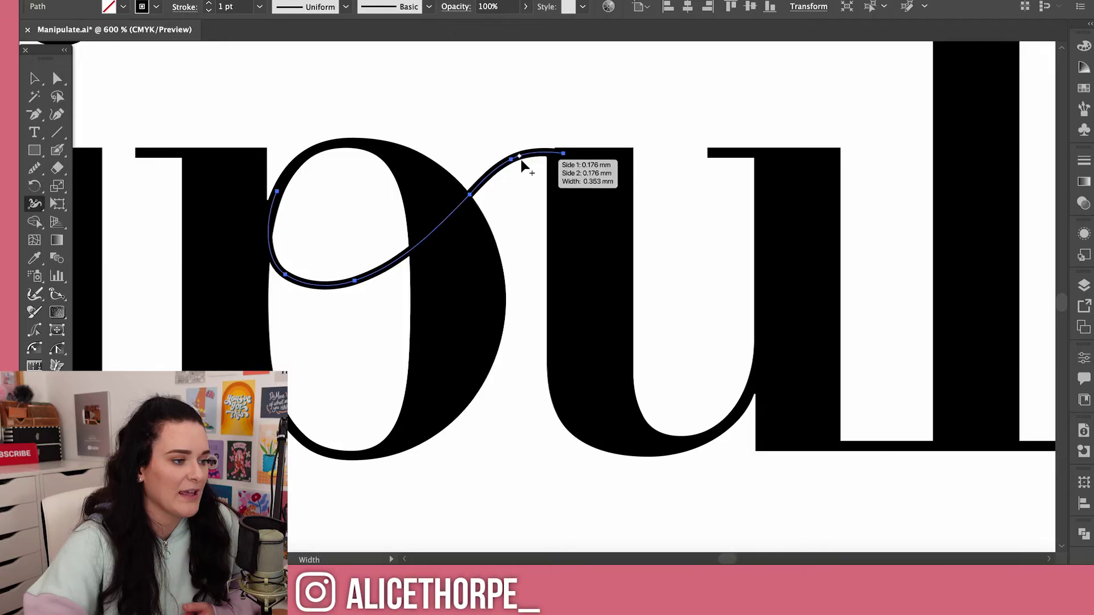
mouse_move(536, 157)
mouse_down()
mouse_move(537, 168)
mouse_move(534, 158)
mouse_up()
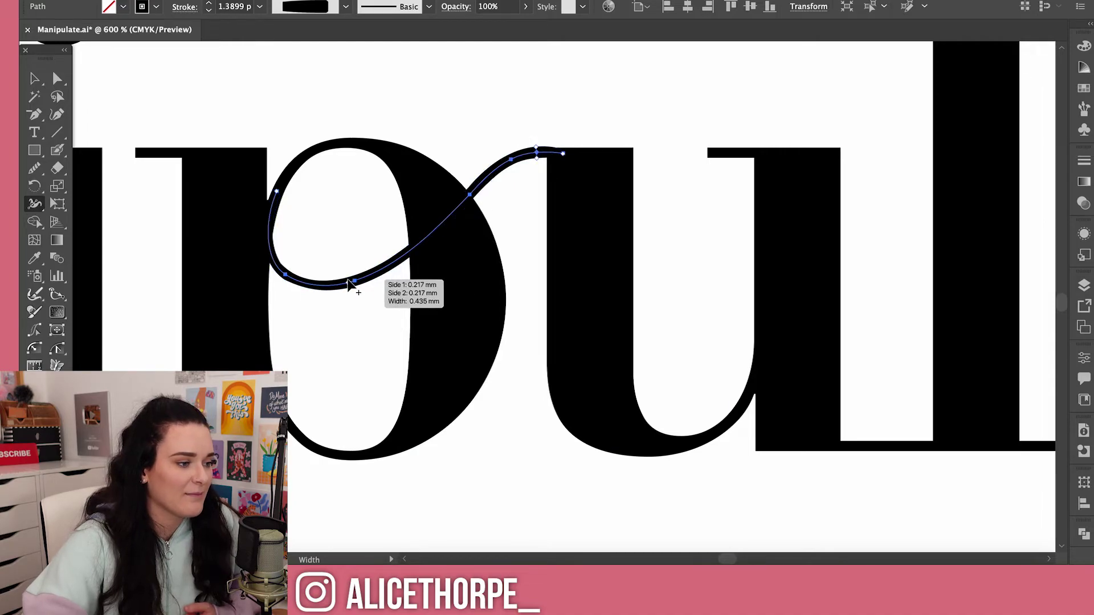
mouse_move(349, 282)
mouse_down()
mouse_move(366, 302)
mouse_move(391, 303)
mouse_up()
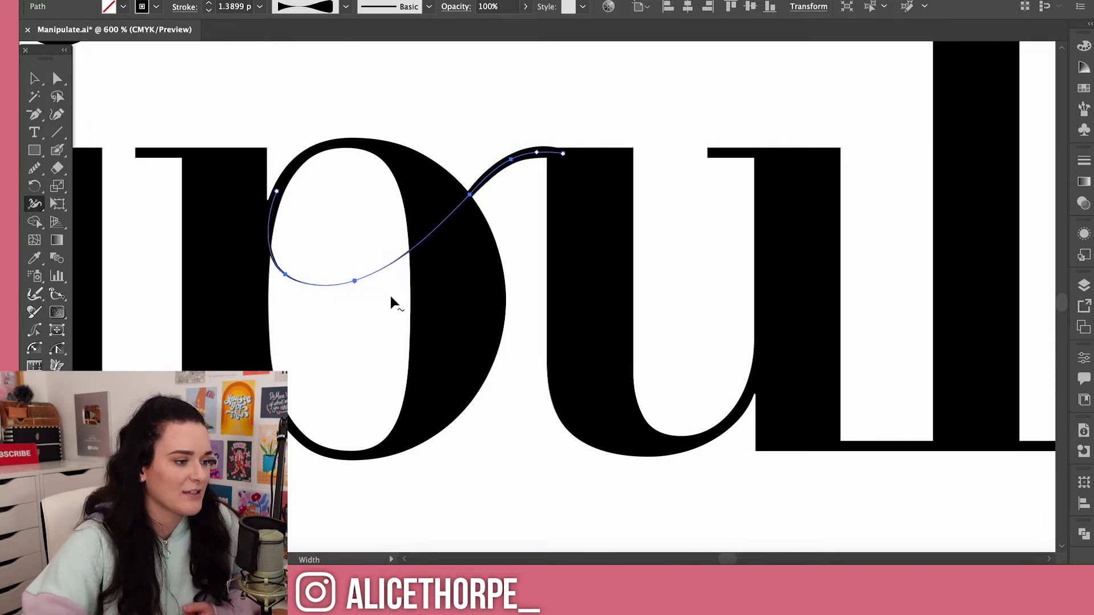
key(super+z)
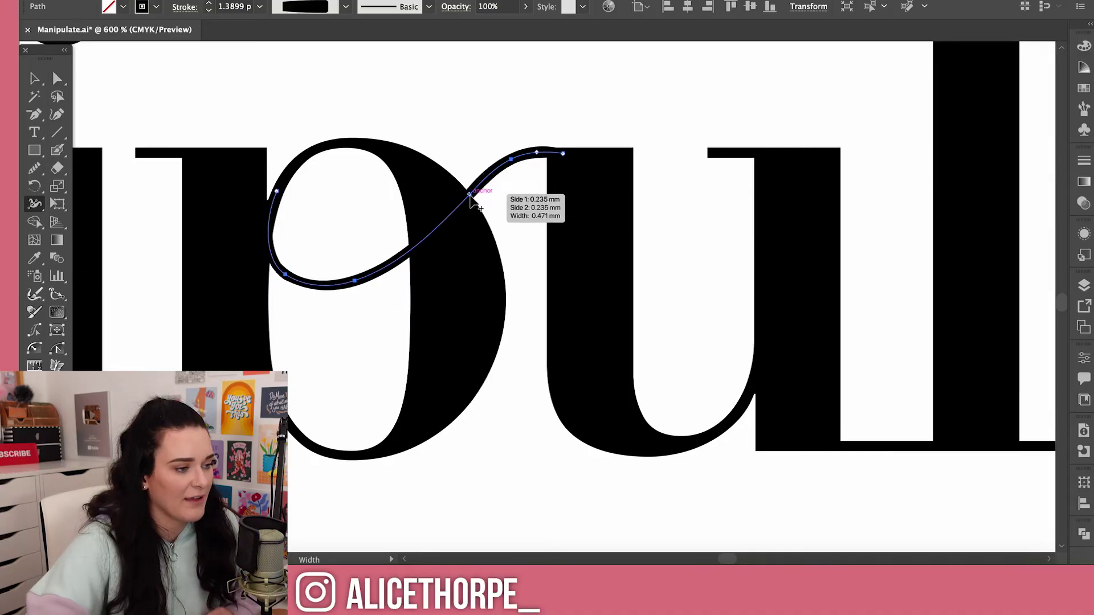
mouse_move(470, 199)
mouse_down()
mouse_move(479, 220)
mouse_move(462, 208)
mouse_up()
key(super+z)
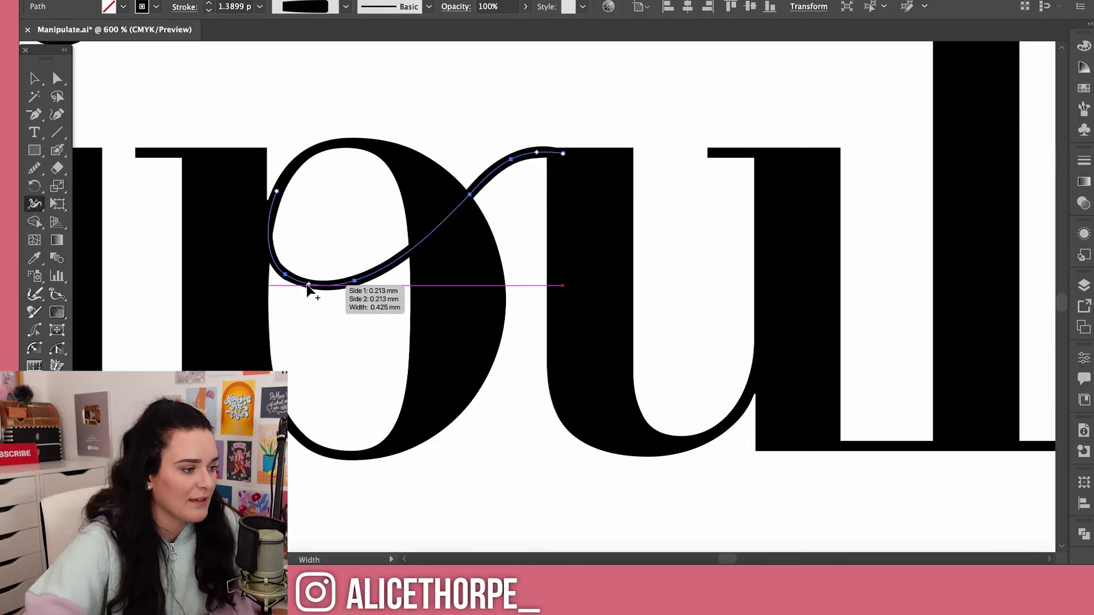
Step: Even out the connecting curve's stroke with the Width tool, bringing it to about 1.12 pt just before the u
mouse_move(308, 285)
mouse_down()
mouse_move(288, 276)
mouse_move(296, 261)
mouse_move(292, 273)
mouse_up()
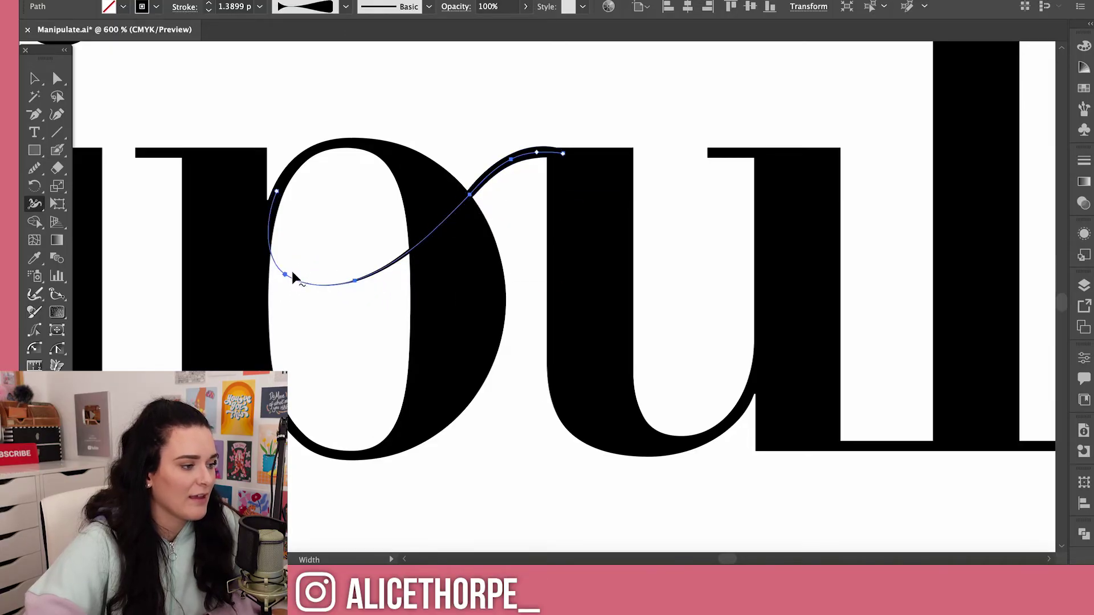
key(ctrl+z)
mouse_move(302, 282)
mouse_down()
mouse_move(310, 262)
mouse_move(301, 279)
mouse_up()
key(ctrl+z)
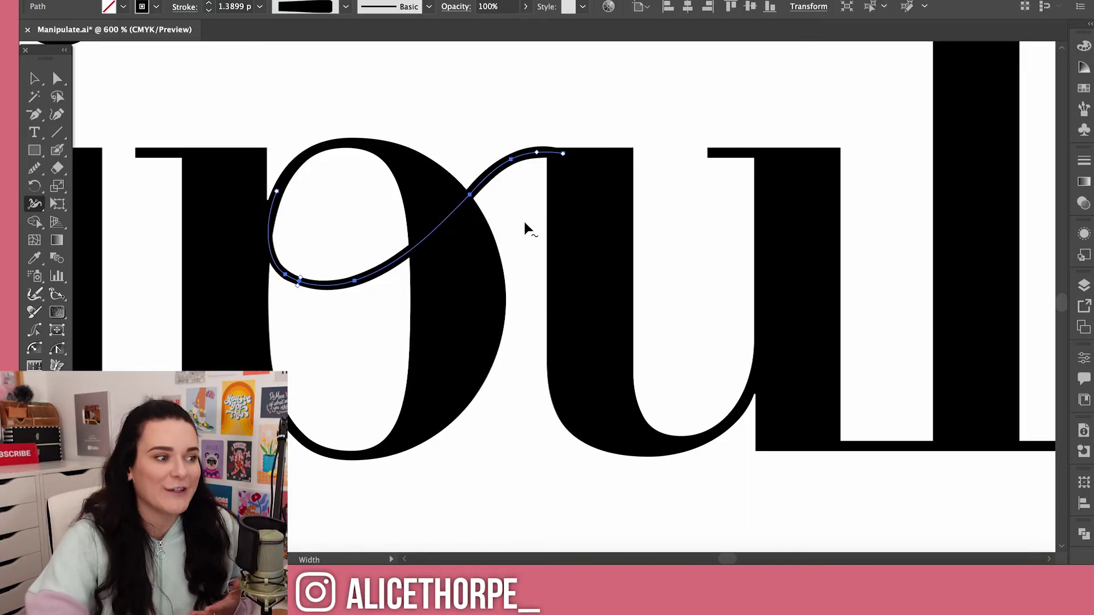
drag(536, 150, 536, 149)
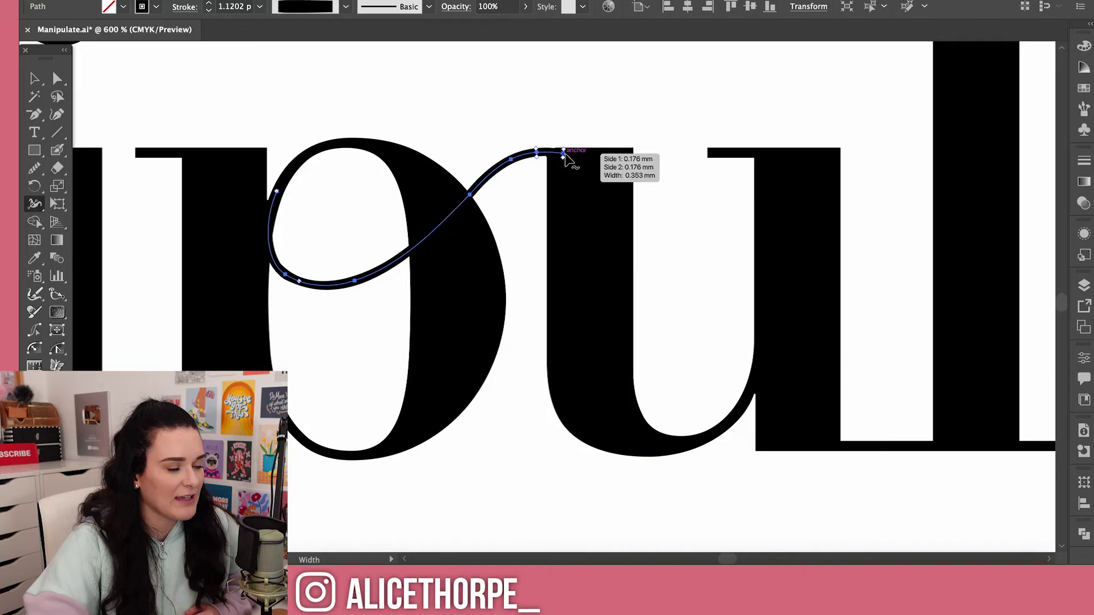
Step: Extend the connecting curve's end further into the u's first stem and nudge its curve handle outward at the p's stem
key(a)
drag(564, 154, 579, 156)
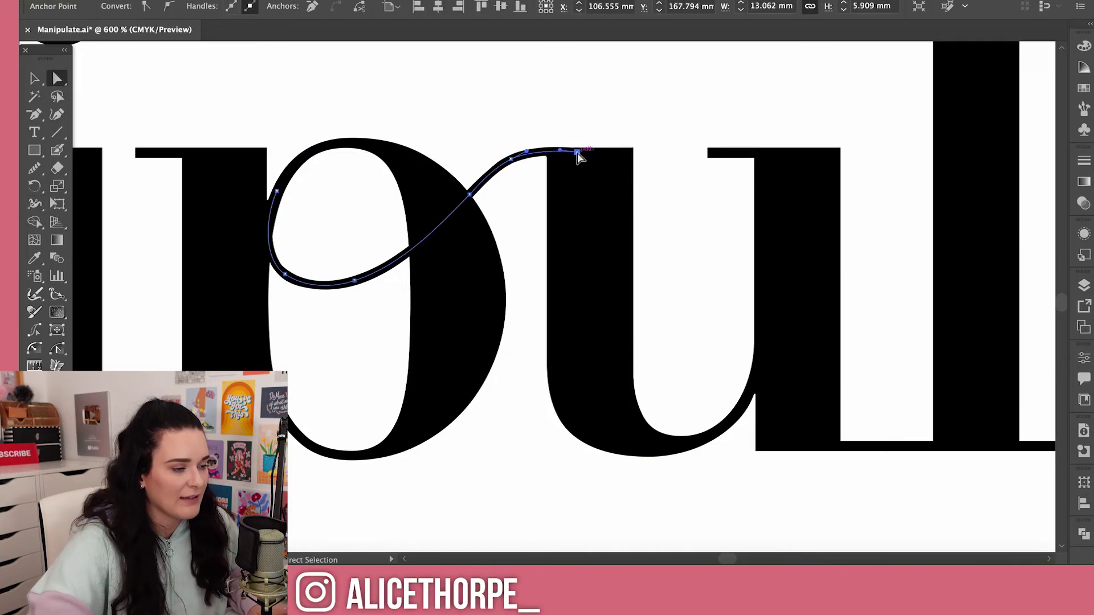
click(593, 141)
click(266, 266)
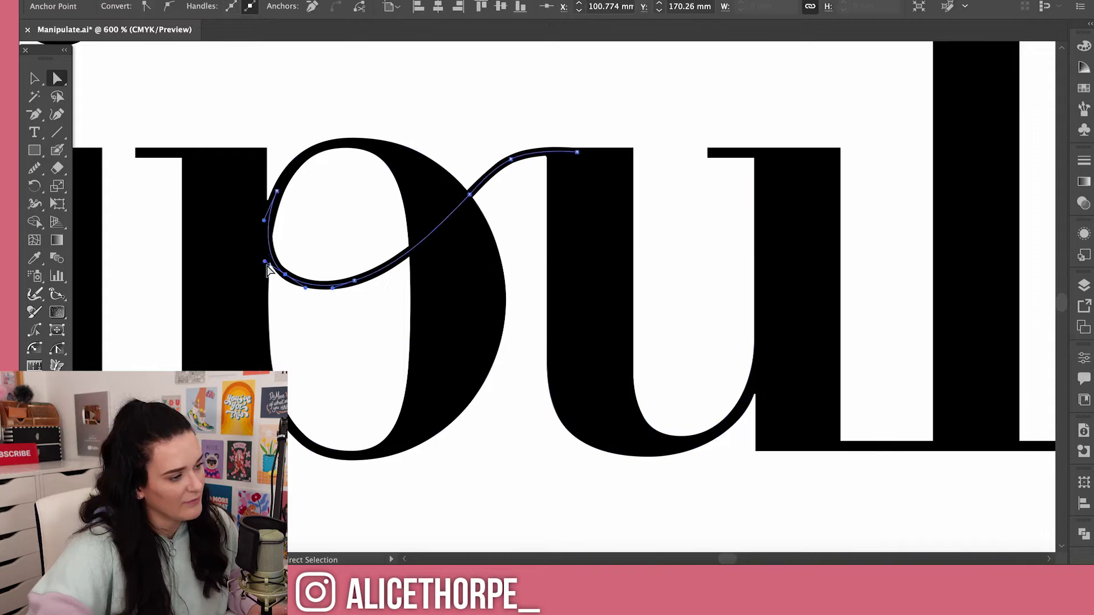
drag(264, 261, 260, 259)
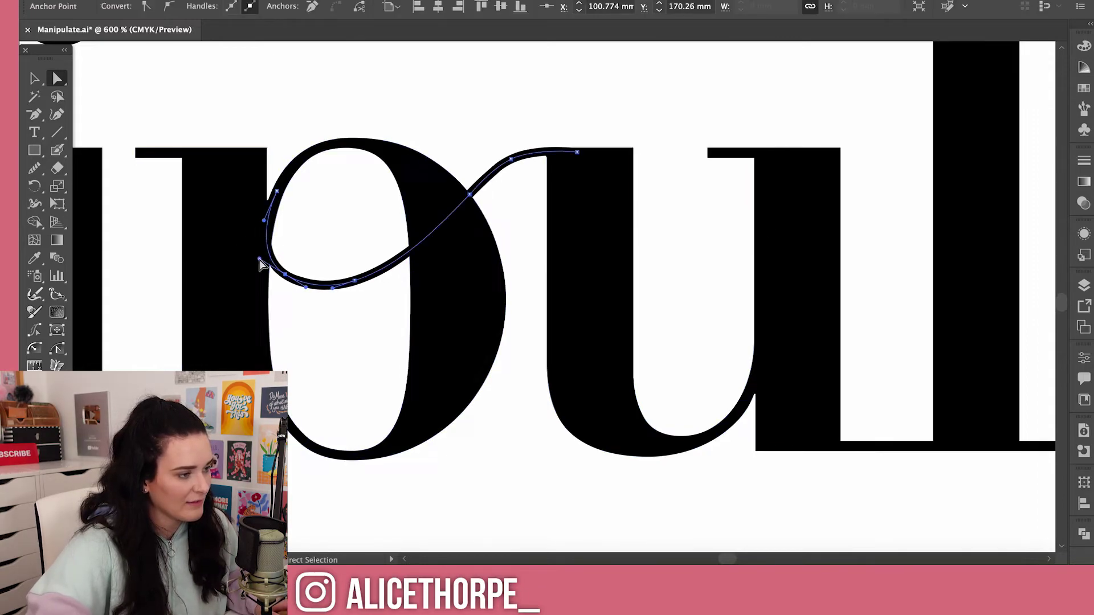
click(274, 146)
click(278, 214)
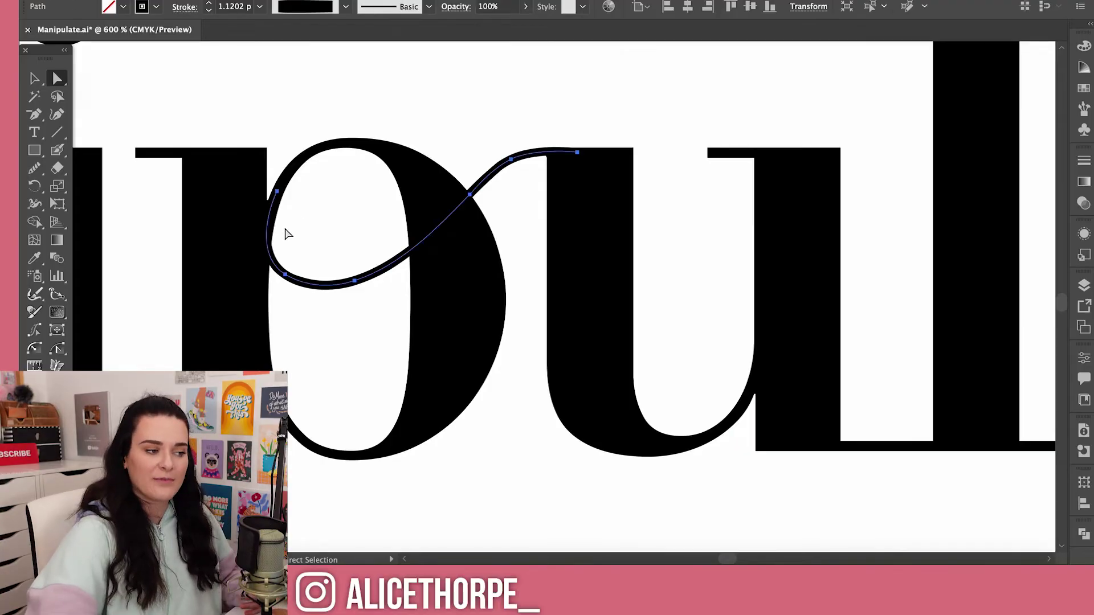
Step: Convert the connecting curve between p and u into a filled shape with Outline Stroke
click(502, 166)
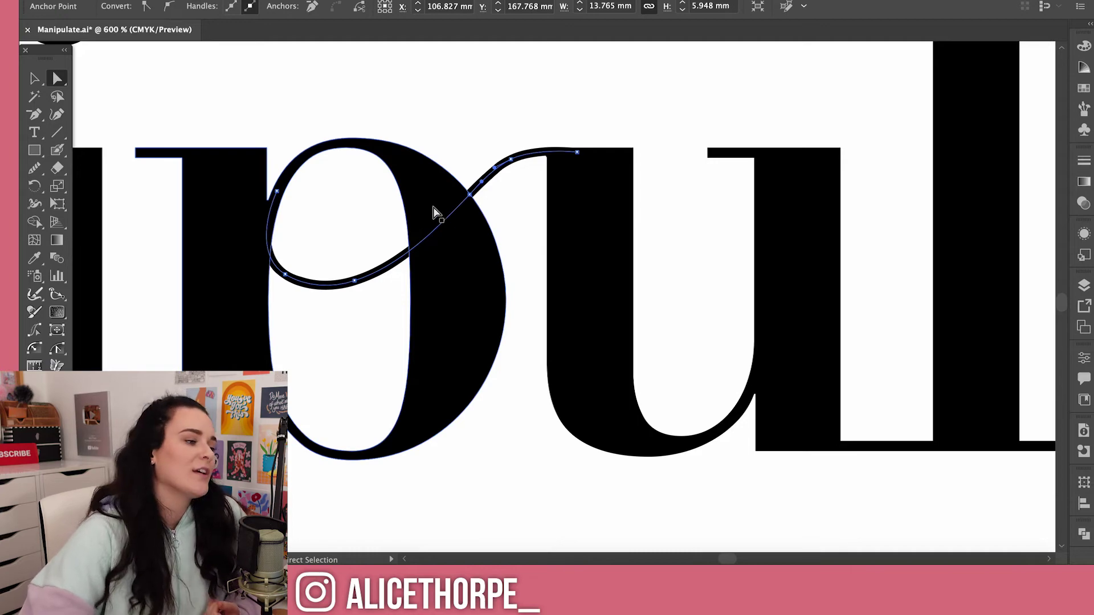
click(194, 2)
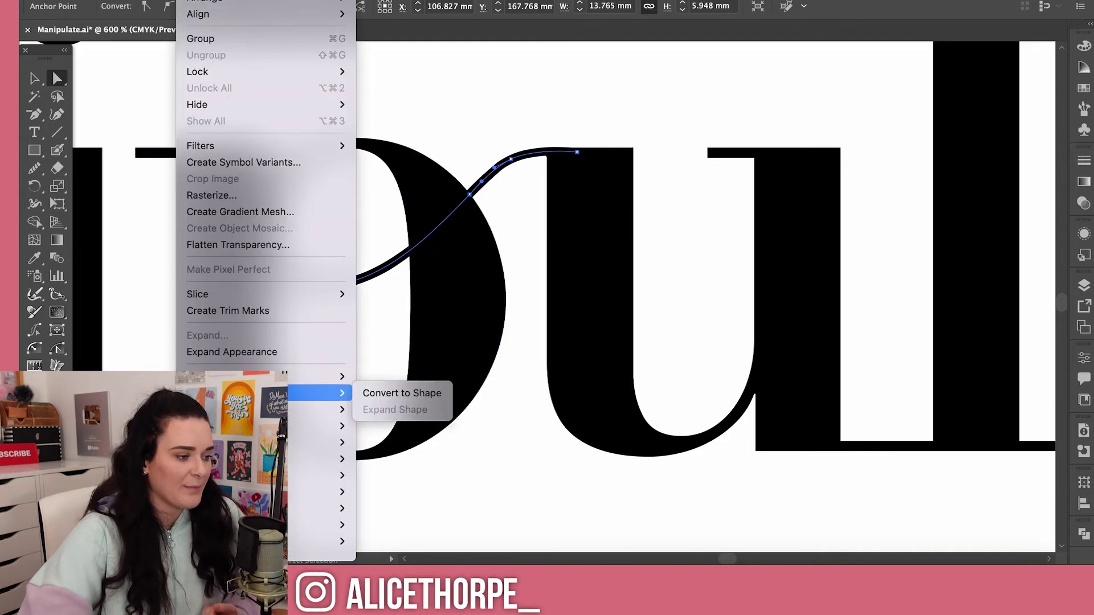
mouse_move(234, 376)
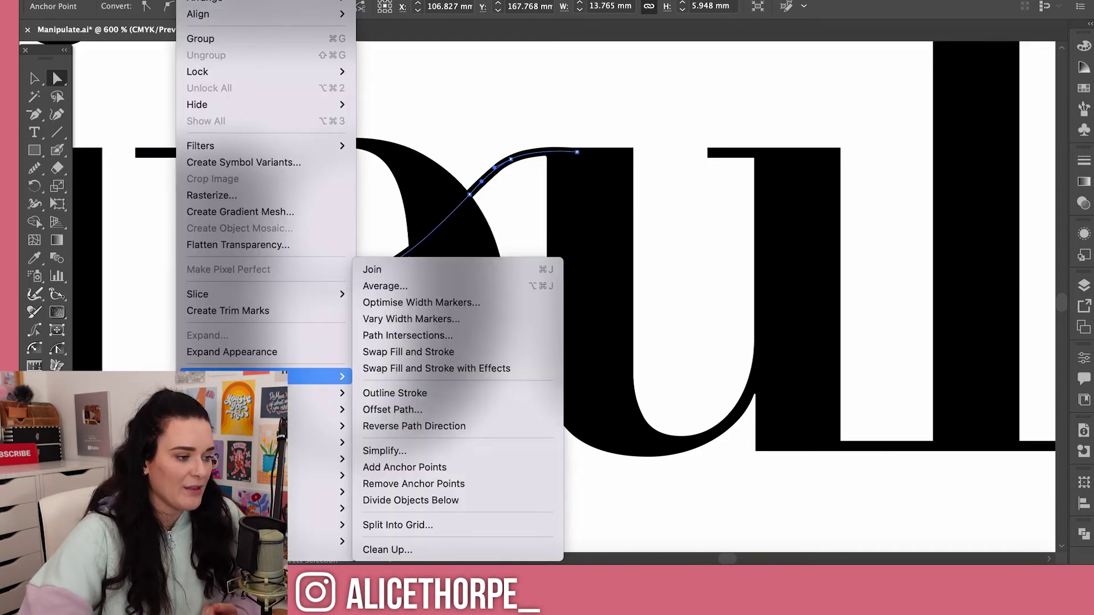
click(410, 399)
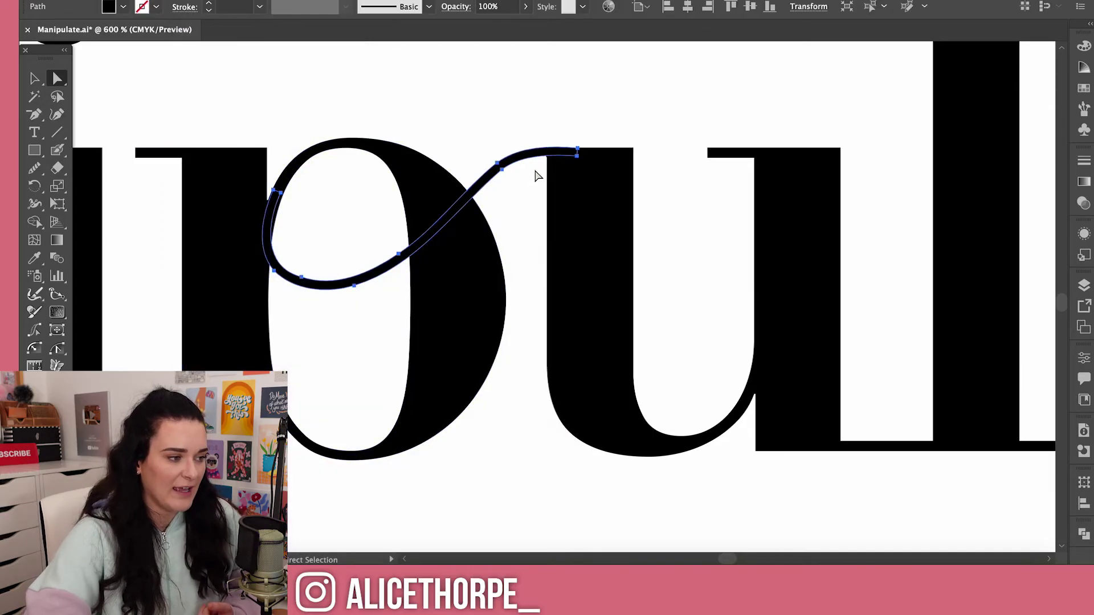
Step: Preview the outlined curve in white with the Eyedropper and undo the colour change
key(i)
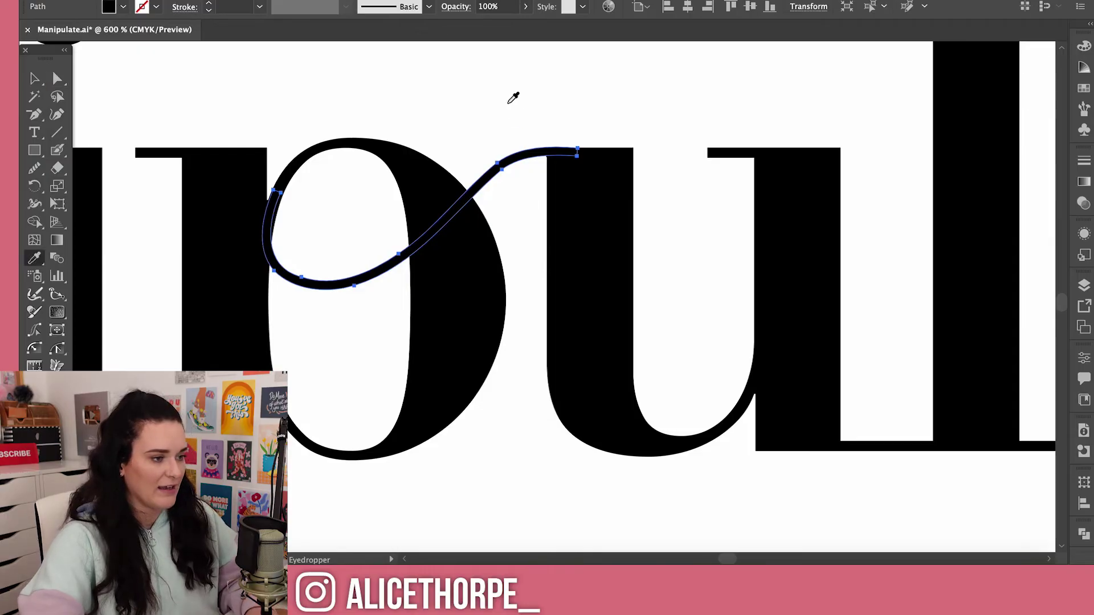
click(510, 102)
key(v)
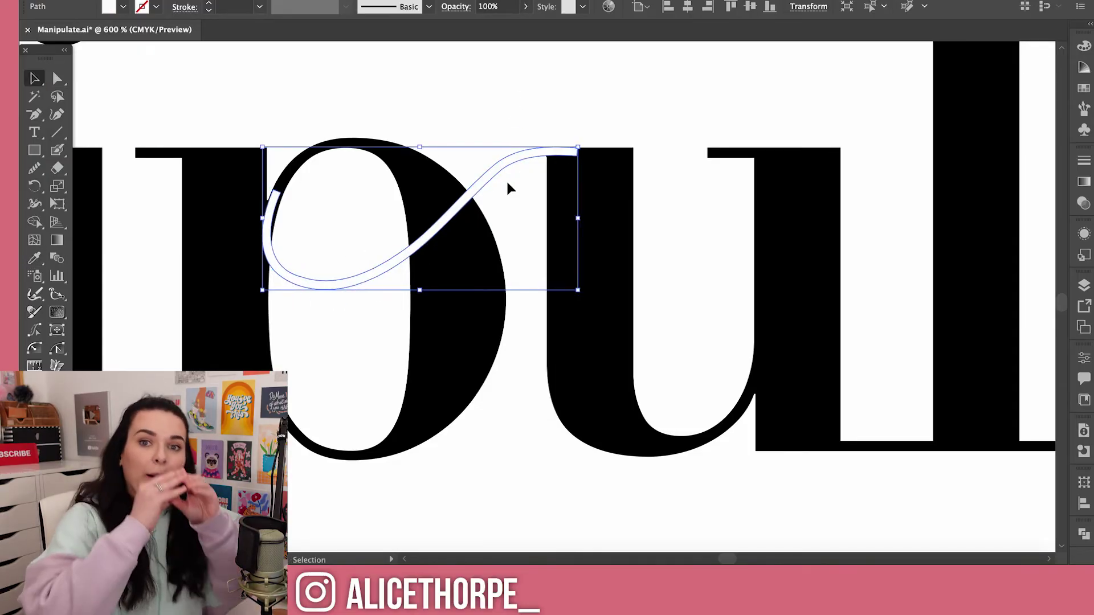
key(super+z)
key(super+z)
key(shift+super+z)
Step: Move the outlined curve's inner end corner up along the edge of the p's counter and adjust its handle for a smooth blend
key(super+plus)
key(super+plus)
key(ctrl+equal)
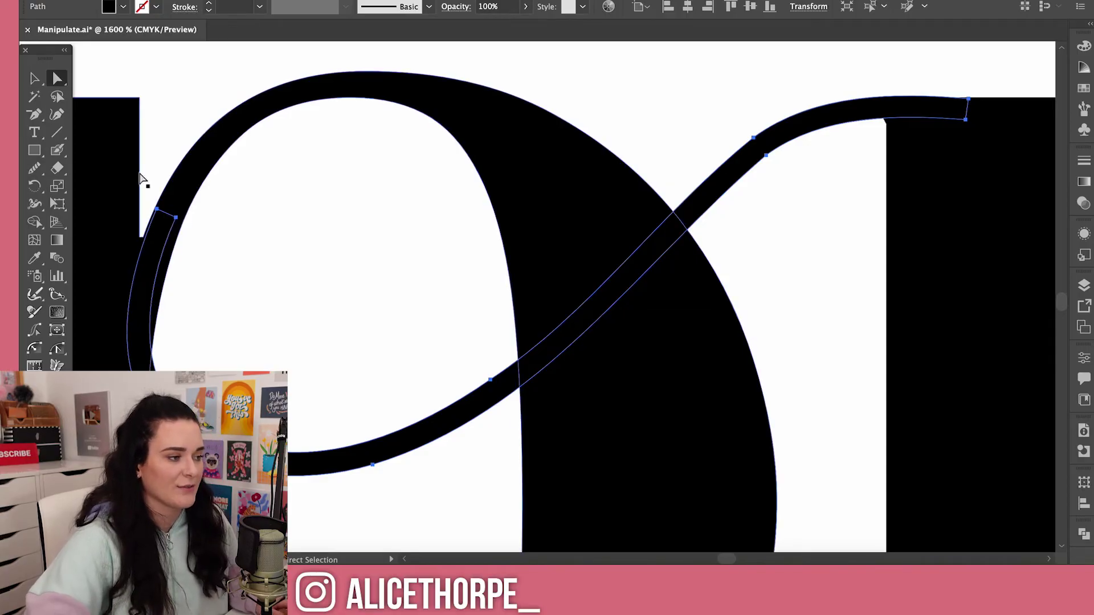
click(178, 219)
drag(178, 219, 193, 200)
mouse_move(157, 281)
mouse_down()
mouse_move(147, 323)
mouse_move(156, 279)
mouse_up()
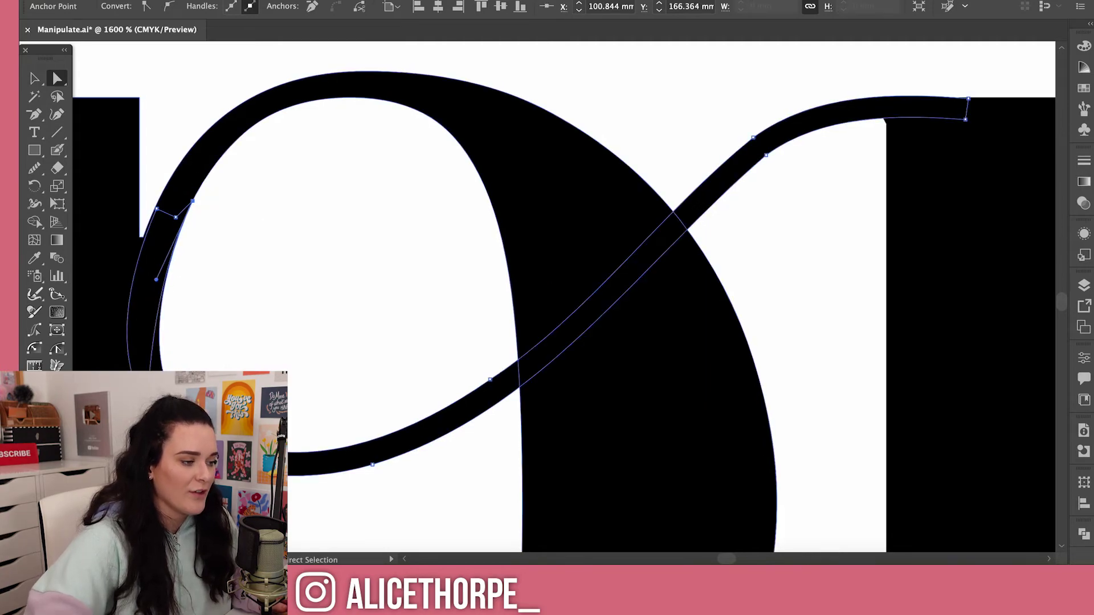
drag(171, 415, 170, 417)
drag(322, 473, 319, 476)
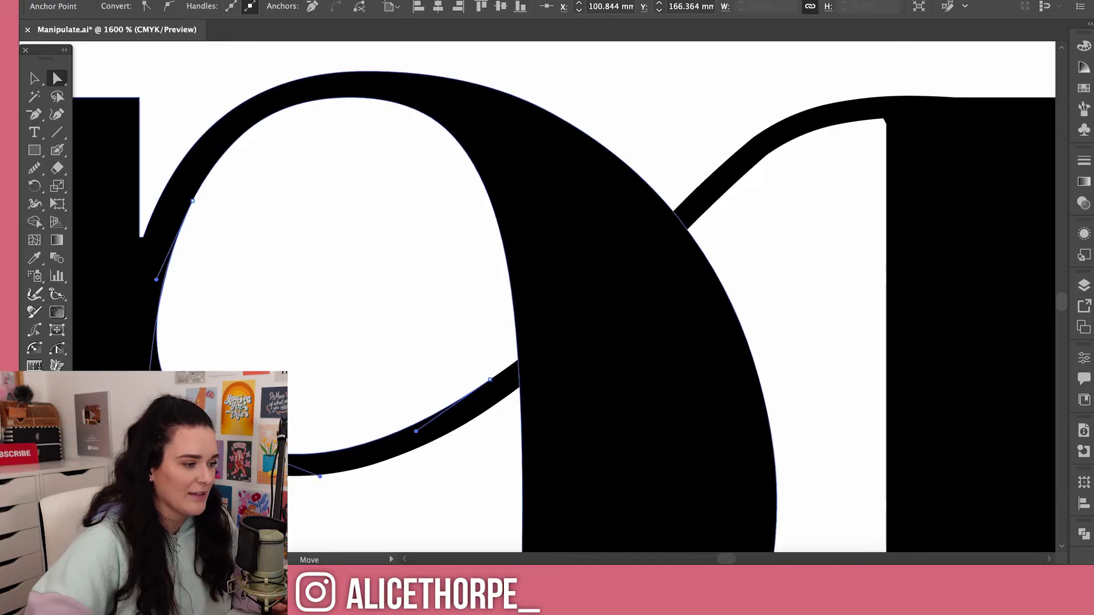
key(super+z)
drag(157, 280, 162, 281)
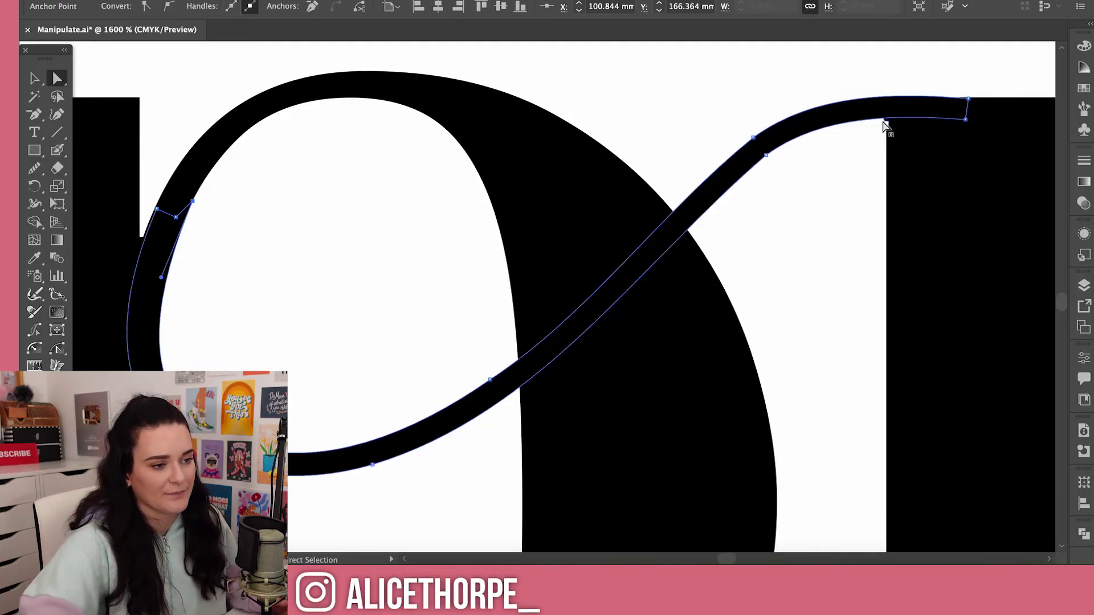
Step: Lower the outlined curve's bottom corner inside the u and adjust its handle to cover the notch, then deselect it
drag(966, 119, 969, 132)
drag(902, 130, 887, 122)
click(946, 151)
click(906, 61)
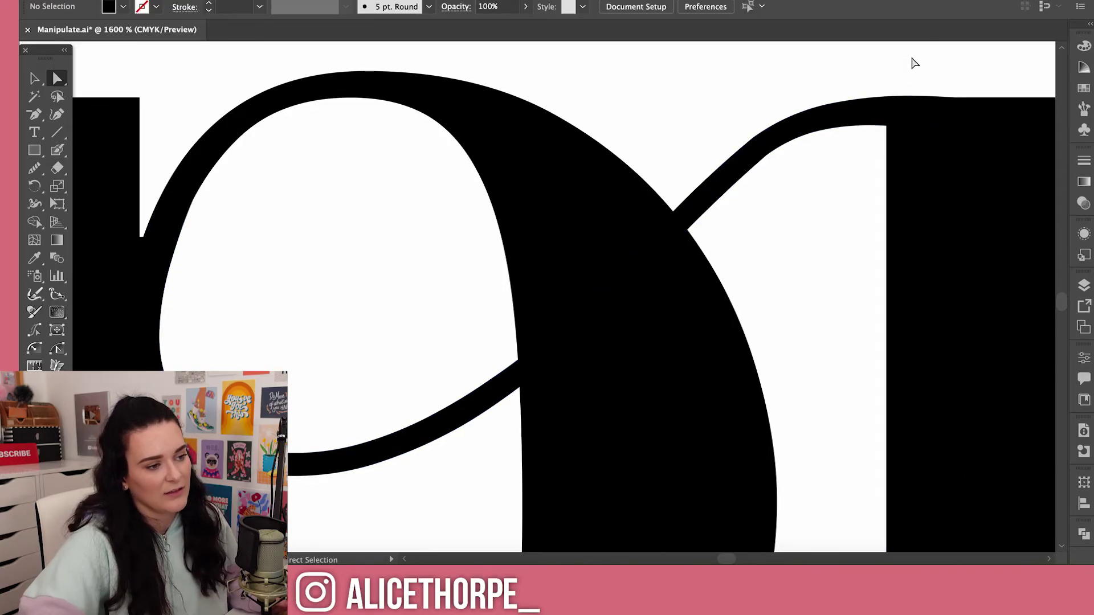
Step: Examine how the joined p and u look within the whole word
scroll(923, 97, up, 1)
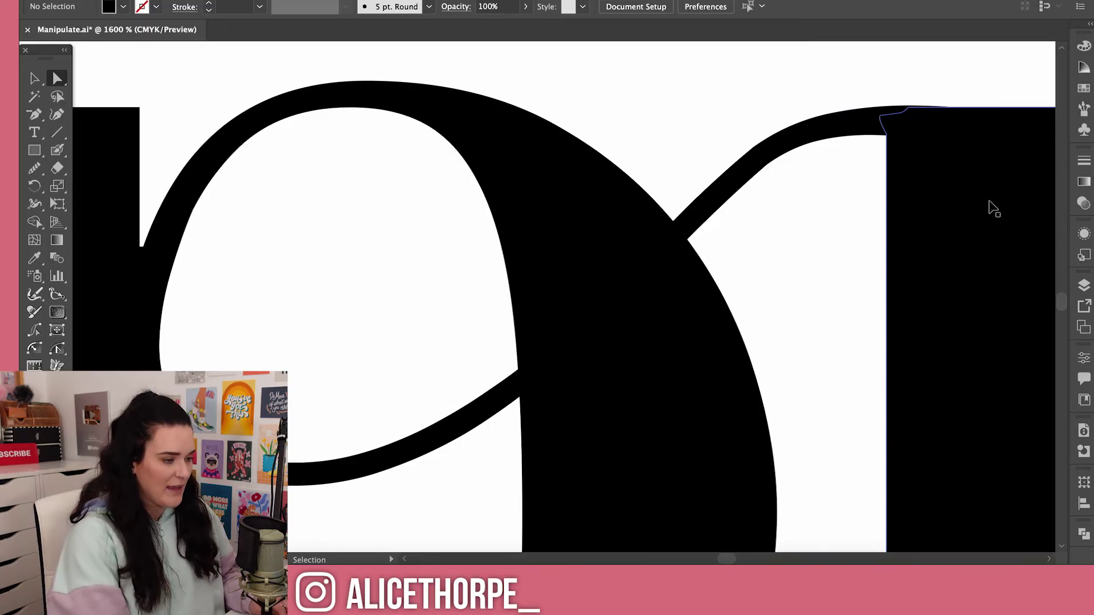
key(super+minus)
key(super+minus)
key(super+minus)
key(super+minus)
key(super+minus)
key(super+minus)
key(super+minus)
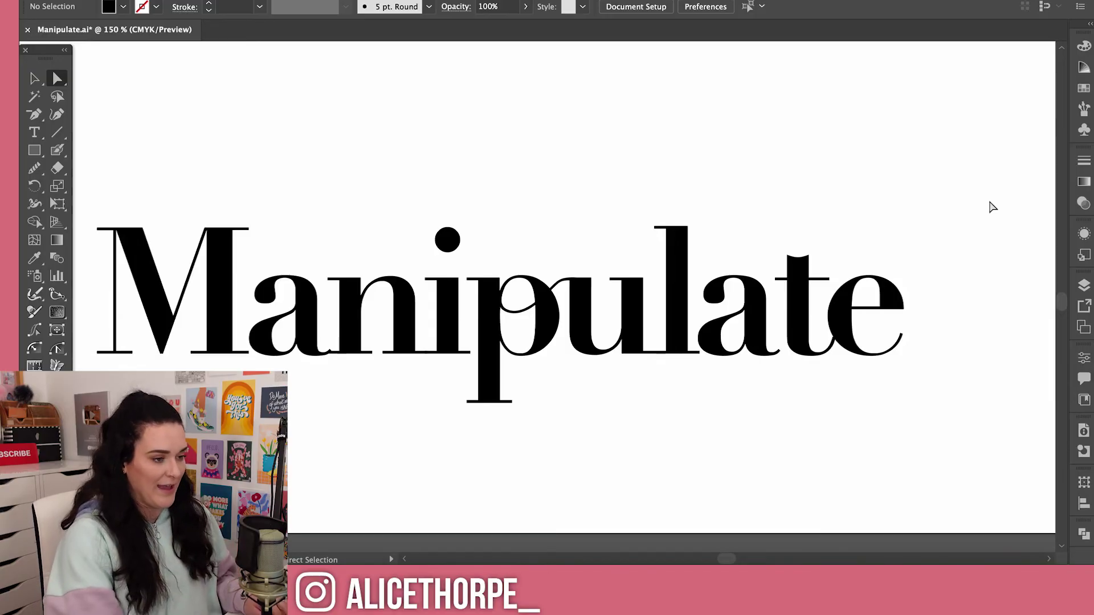
Step: Thicken the outlined curve between p and u by lowering its underside anchor point and adjusting the adjoining handle
key(super+equal)
key(super+equal)
key(super+equal)
key(super+equal)
key(super+equal)
key(super+equal)
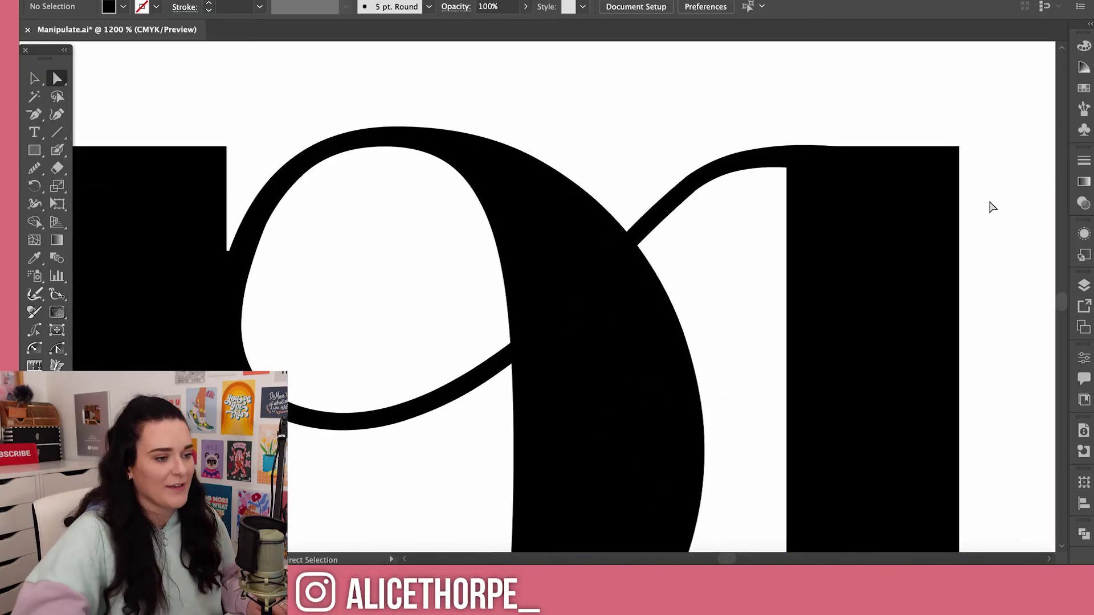
click(786, 166)
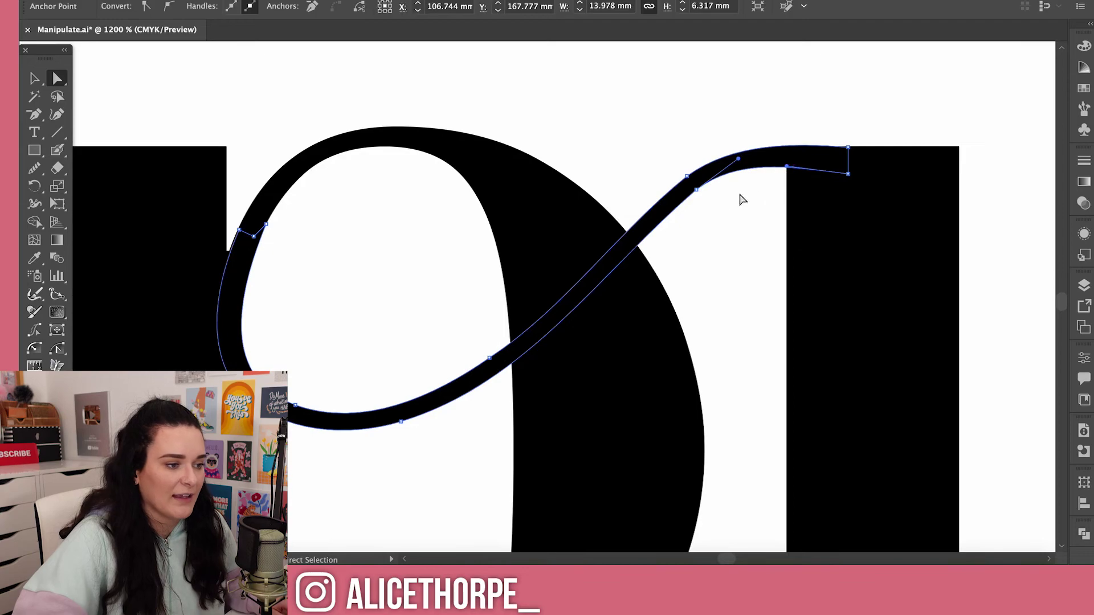
click(696, 189)
drag(696, 190, 695, 201)
drag(735, 169, 742, 173)
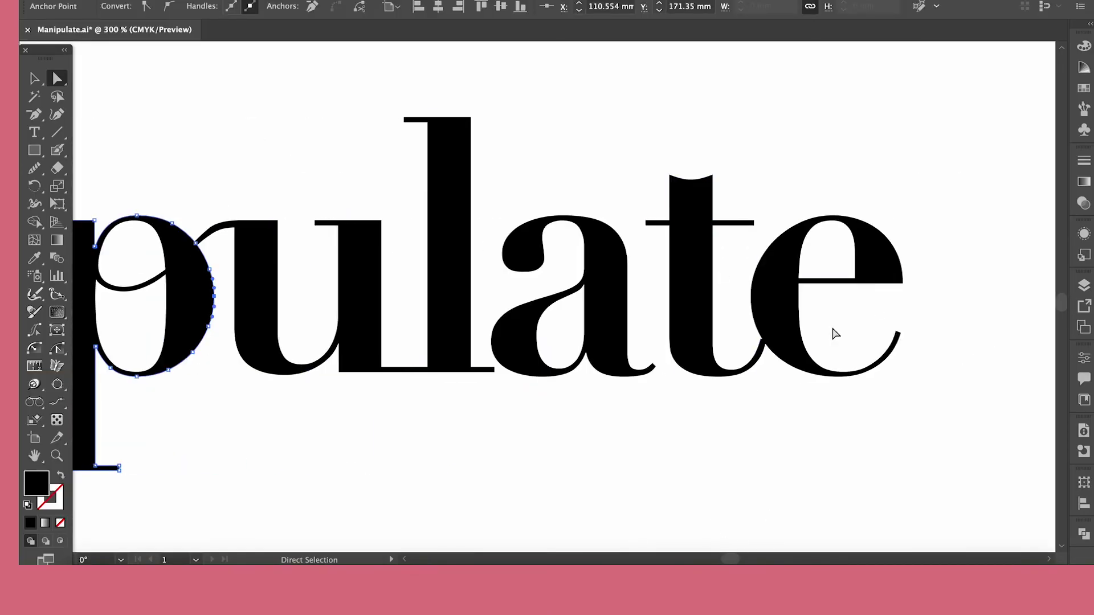
Step: Draw and smooth a small Pencil loop at the foot of the first a, joining its bowl to its tail
drag(729, 558, 717, 560)
click(696, 456)
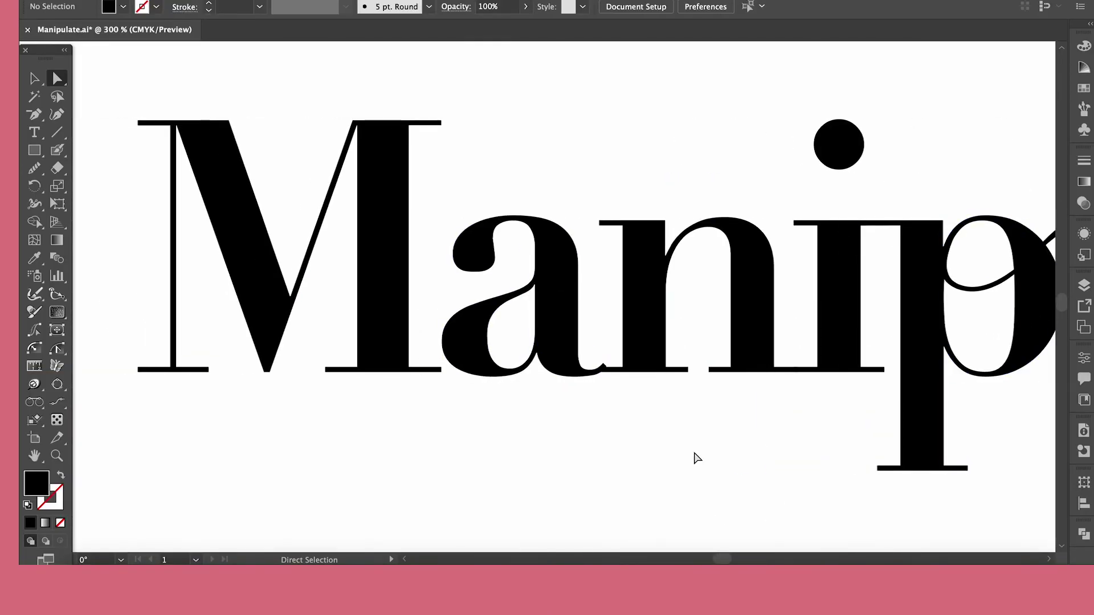
key(p)
key(n)
drag(554, 366, 537, 350)
drag(579, 350, 596, 363)
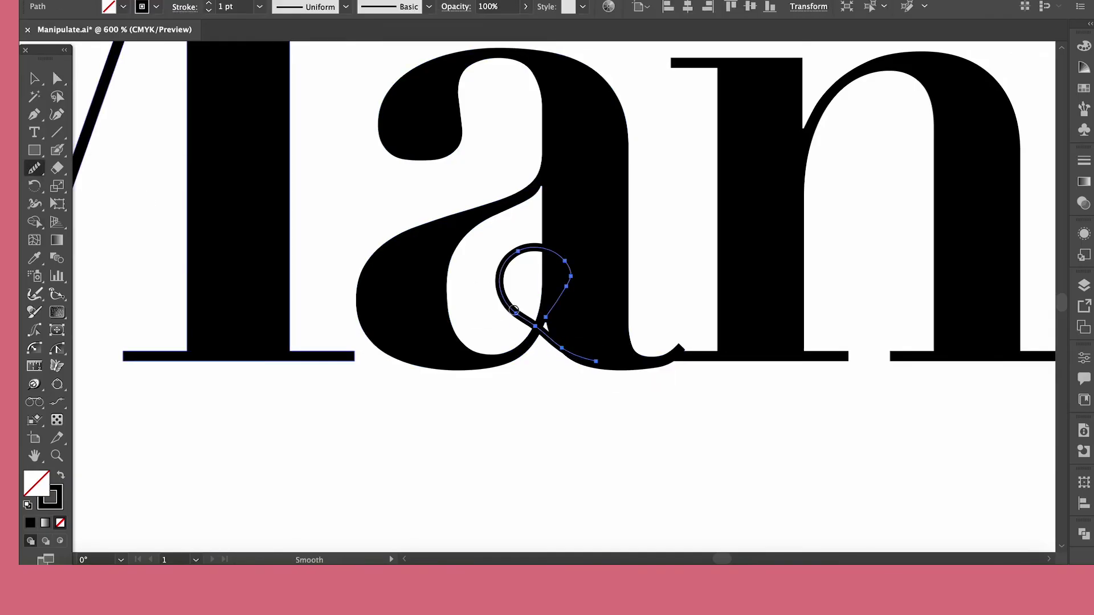
Step: Adjust the crossing at the base of the first a's loop and remove the surplus anchor point from the notch
key(a)
drag(537, 330, 539, 340)
click(499, 286)
key(minus)
click(550, 331)
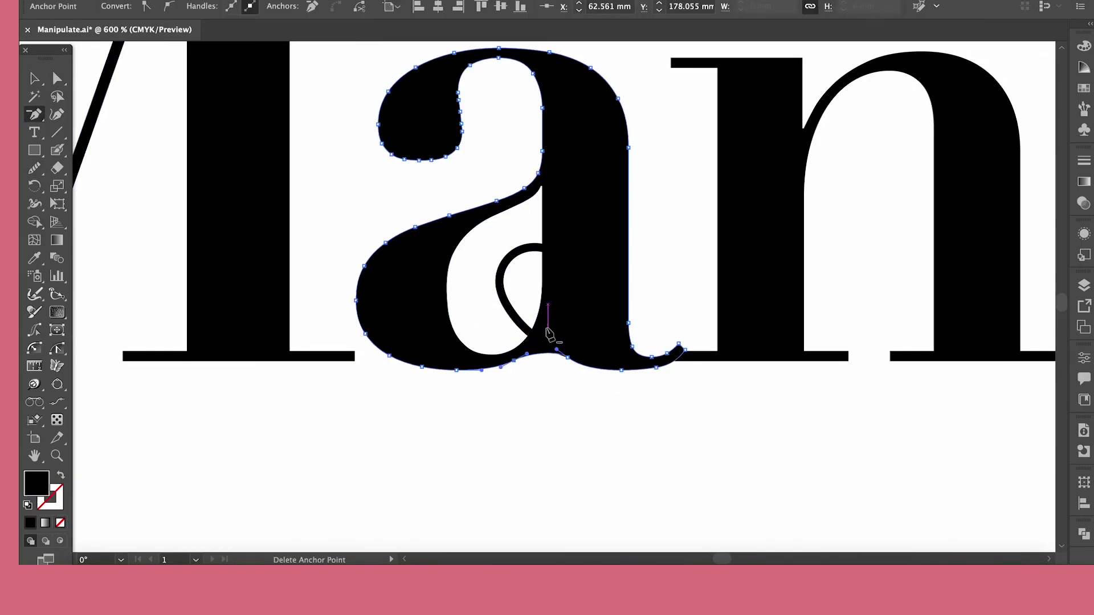
key(a)
key(Delete)
Step: Draw a looping Pencil swash from the final e's terminal outward along the baseline and smooth it
key(super+minus)
key(super+minus)
key(v)
drag(722, 559, 735, 559)
key(p)
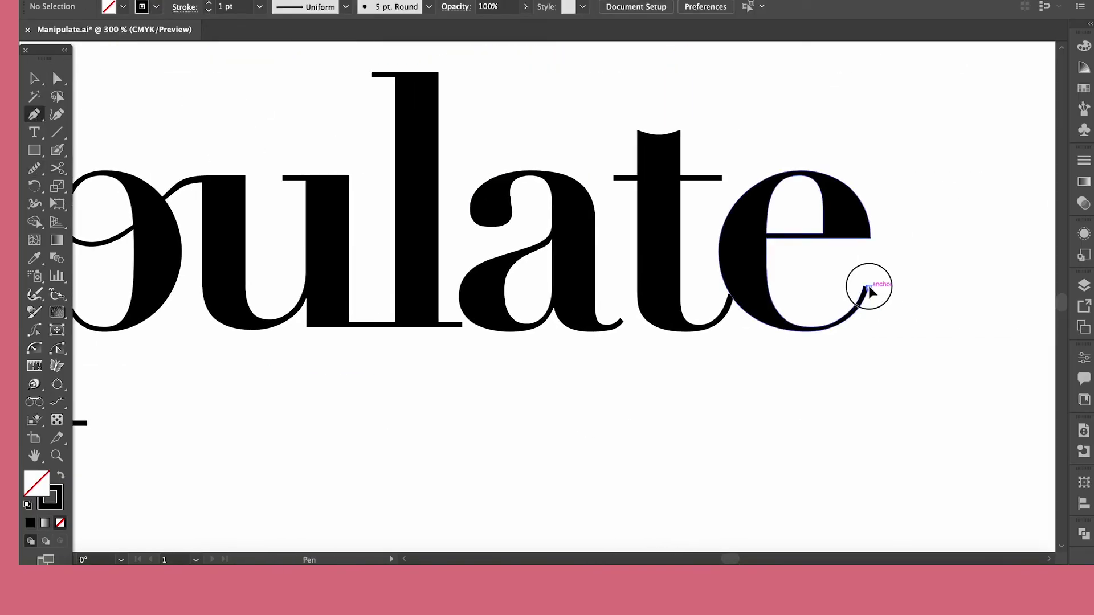
key(n)
drag(866, 290, 940, 327)
alt+click(40, 166)
drag(853, 268, 924, 327)
Step: Align the swash's start with the e's terminal and reshape its loop by moving the anchor points
key(a)
key(super+equal)
key(super+equal)
key(super+equal)
drag(526, 274, 520, 280)
key(n)
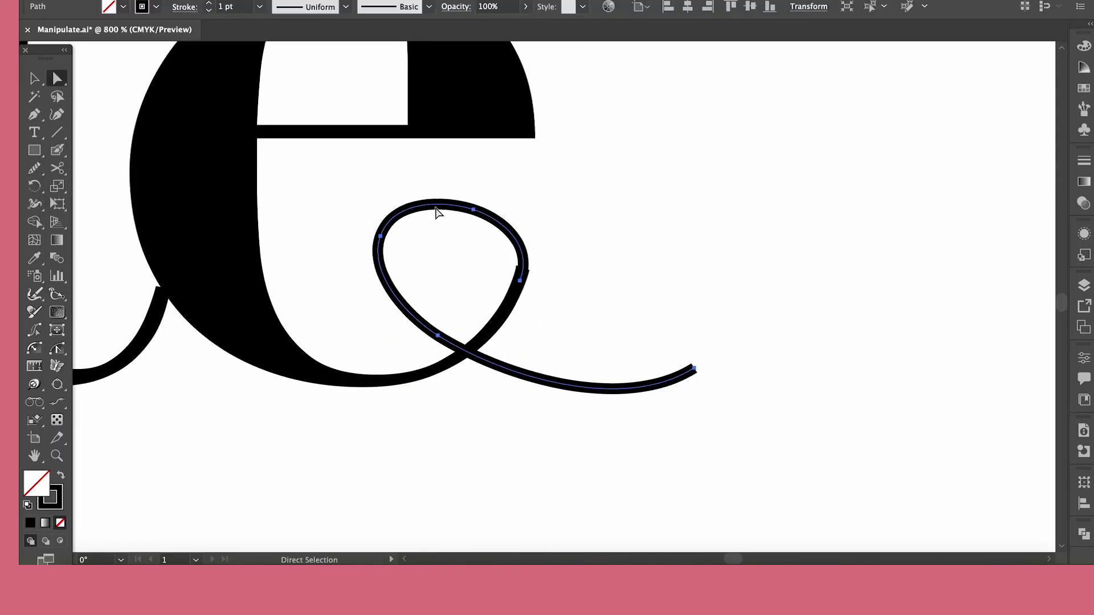
key(a)
drag(473, 210, 480, 191)
drag(380, 236, 392, 247)
Step: Widen the e swash's stroke at its start to about 1.27 pt with the Width tool and refine the loop's curvature
click(1083, 161)
click(34, 204)
drag(520, 281, 530, 285)
key(a)
drag(480, 201, 464, 207)
drag(392, 257, 396, 256)
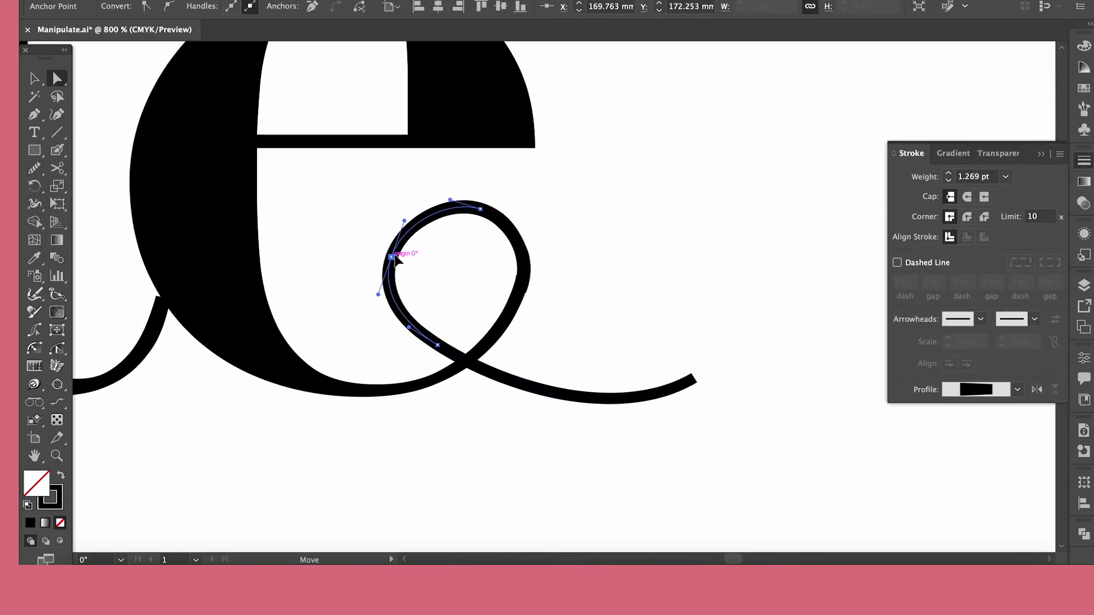
Step: Convert the e's swash into a filled shape with Outline Stroke
key(super+1)
key(v)
click(515, 391)
click(549, 311)
key(super+equal)
key(super+equal)
key(super+equal)
key(super+equal)
key(super+equal)
click(188, 2)
click(437, 393)
Step: Examine the e's outlined swash up close and in the context of the neighbouring letters
key(super+equal)
key(super+equal)
key(super+equal)
key(super+equal)
key(a)
click(465, 171)
scroll(502, 276, up, 2)
key(super+minus)
key(super+minus)
key(super+minus)
key(super+minus)
key(super+minus)
key(super+minus)
key(super+minus)
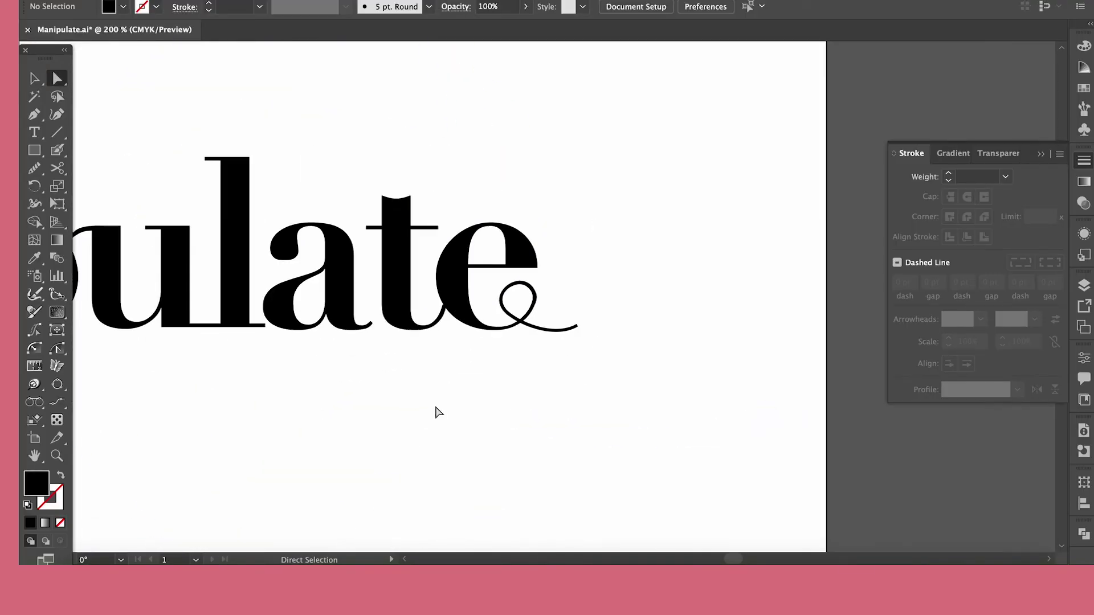
Step: Draw a looping Pencil curve from the second a to the t's crossbar with no fill and a 1 pt black stroke
key(super+equal)
key(super+equal)
scroll(652, 381, left, 4)
key(n)
drag(329, 246, 424, 161)
key(super+equal)
drag(489, 370, 572, 215)
key(d)
key(slash)
Step: Round out the loop between the second a and the t by moving its anchor points
key(a)
click(578, 265)
key(super+equal)
key(super+equal)
key(super+equal)
drag(452, 268, 446, 262)
drag(538, 298, 535, 290)
drag(433, 190, 426, 183)
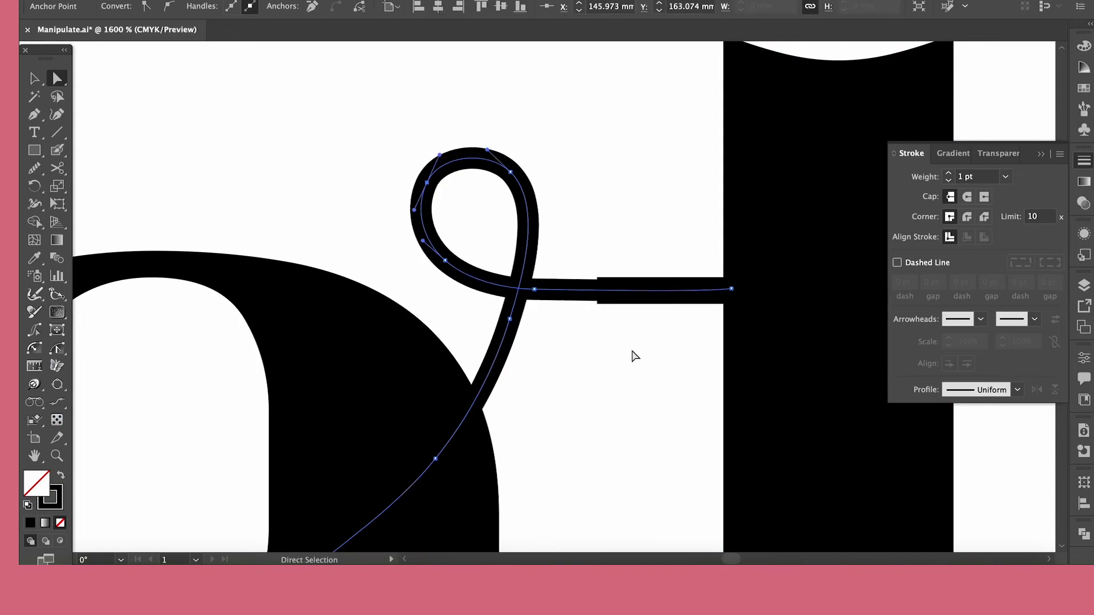
Step: Adjust the looping curve's end at the t's stem and move its starting point further inside the second a
click(732, 289)
key(super+minus)
key(super+minus)
drag(294, 473, 281, 484)
scroll(399, 353, up, 1)
click(428, 324)
click(537, 312)
Step: Undo the last change to the looping curve and close the Width Brush tool's help panel
key(super+equal)
key(super+equal)
key(super+equal)
key(super+z)
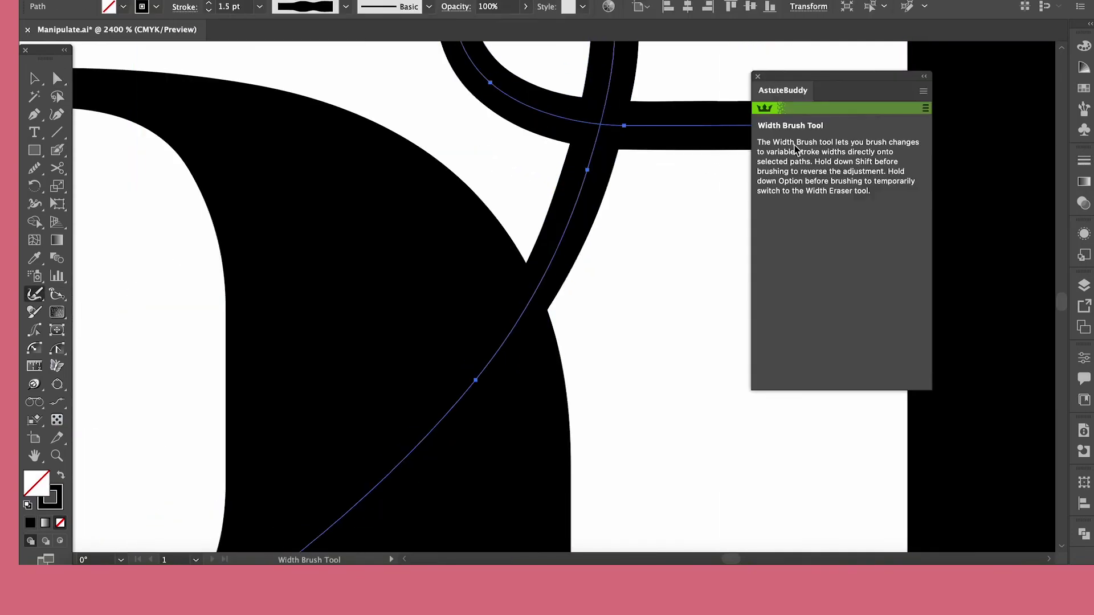
click(758, 76)
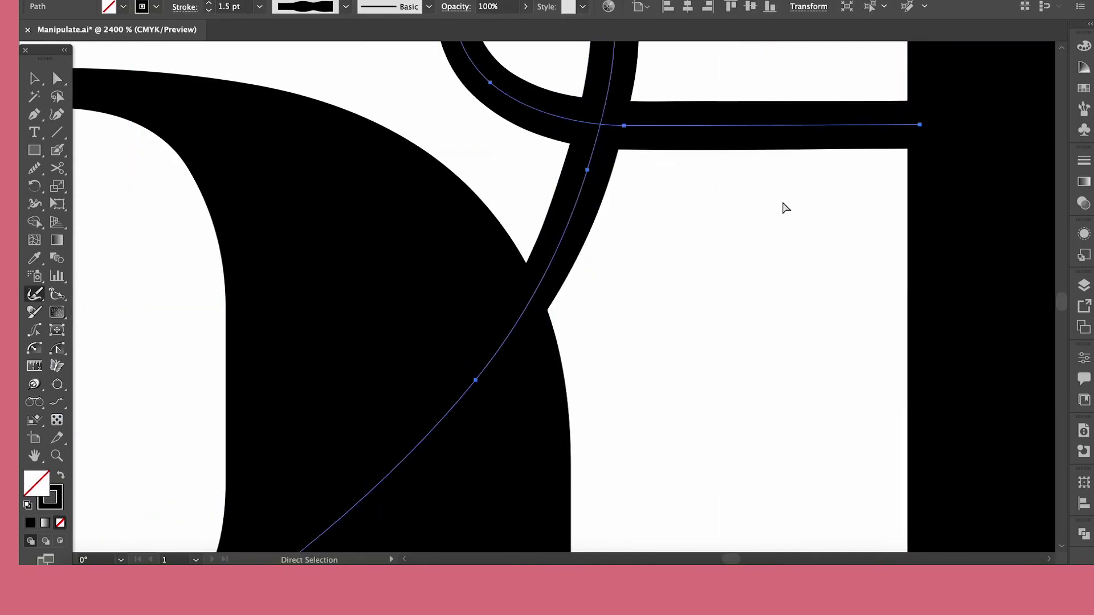
Step: Convert the looping stroke between the second a and the t into a filled black outline shape
key(super+minus)
key(super+minus)
key(super+minus)
key(v)
click(552, 305)
click(445, 399)
key(a)
key(super+equal)
key(super+equal)
click(285, 305)
click(663, 313)
Step: Duplicate the outlined loop and place the copy between the first a and the n, lined up with the n's top edge
key(super+minus)
key(super+minus)
key(super+minus)
key(super+minus)
key(super+minus)
key(super+minus)
drag(733, 558, 728, 559)
alt+click(862, 280)
key(v)
drag(858, 273, 260, 274)
key(super+equal)
key(super+equal)
key(super+equal)
key(super+equal)
drag(587, 244, 592, 245)
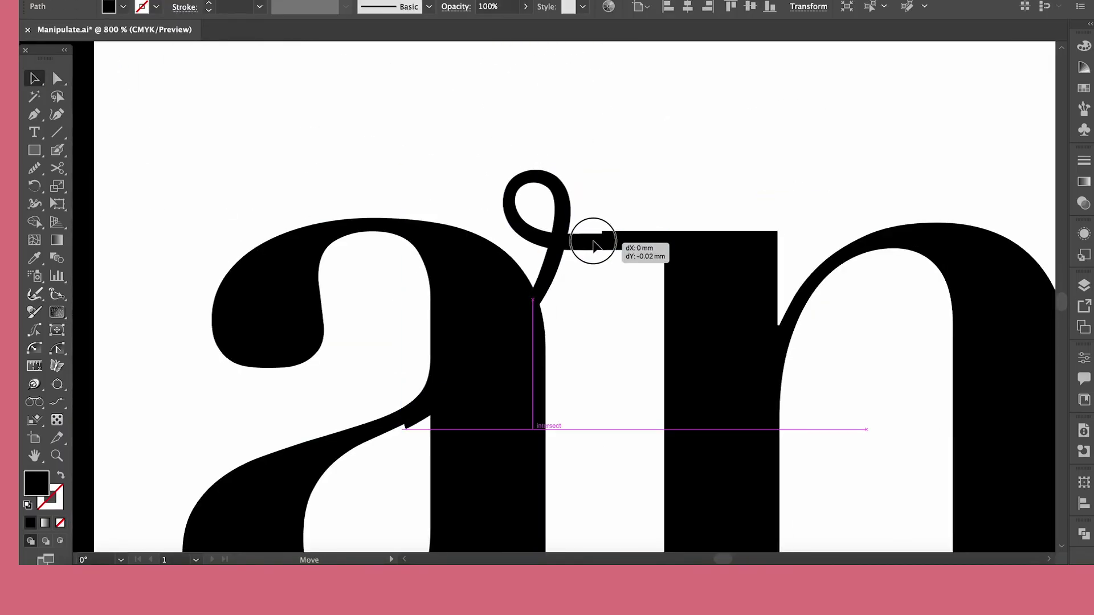
Step: Delete the extra anchor point at the copied loop's end inside the n's stem and check its corner anchor
key(a)
click(671, 237)
key(minus)
click(672, 239)
key(super+equal)
key(super+equal)
key(super+equal)
key(super+equal)
key(super+minus)
key(super+minus)
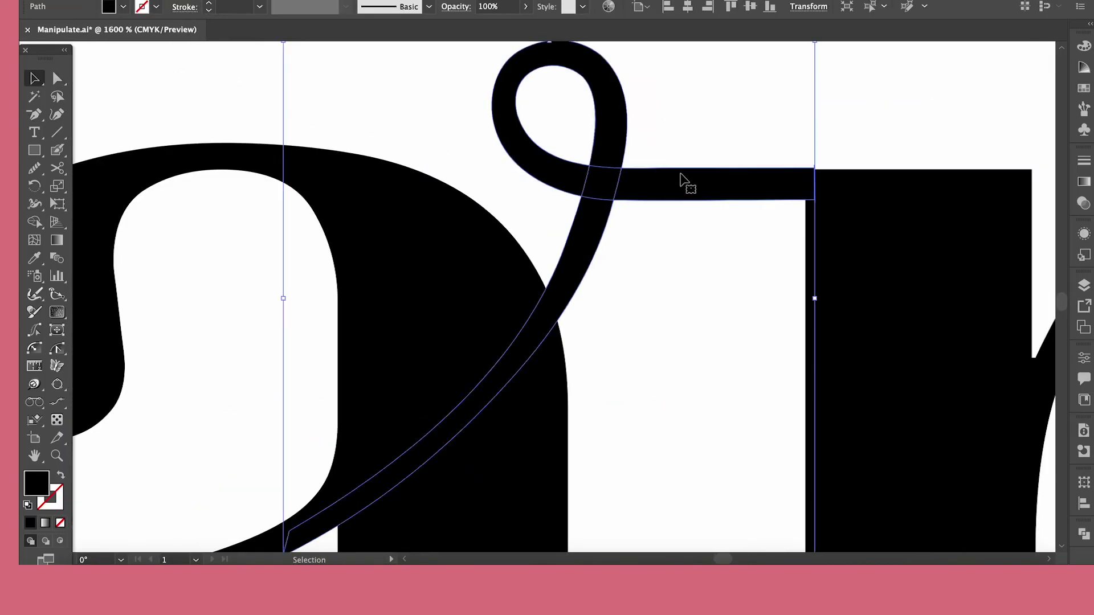
key(a)
click(816, 170)
click(828, 140)
key(super+minus)
key(super+minus)
key(super+minus)
key(super+minus)
key(super+minus)
key(super+minus)
key(ctrl+minus)
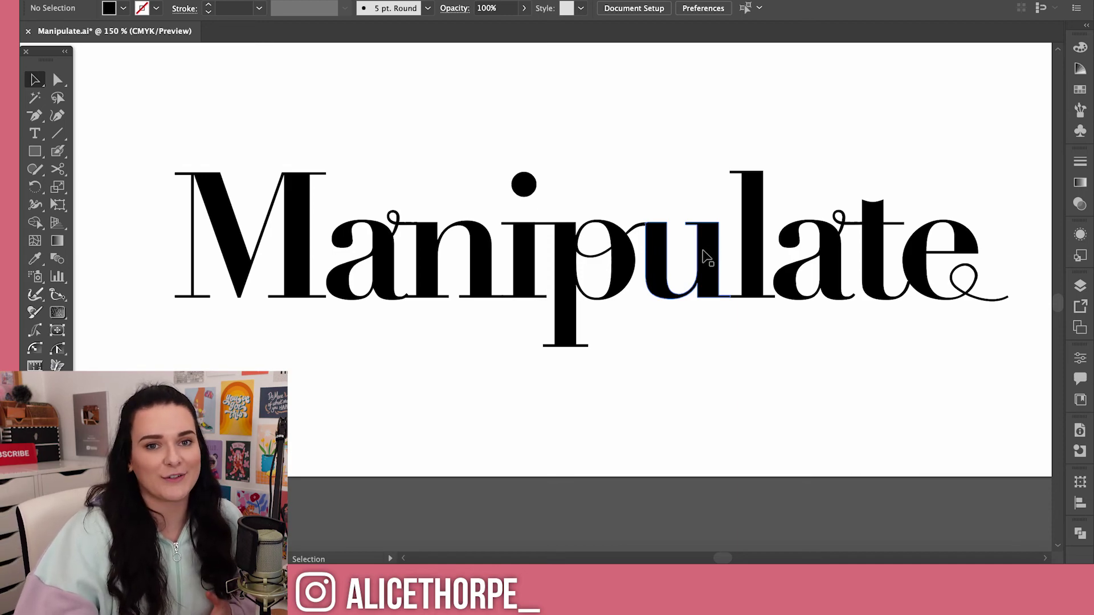
Step: Pull the a loops and the p-to-u swash away from the letters as a check for separate shapes, and undo the moves
drag(396, 215, 397, 205)
drag(642, 224, 633, 207)
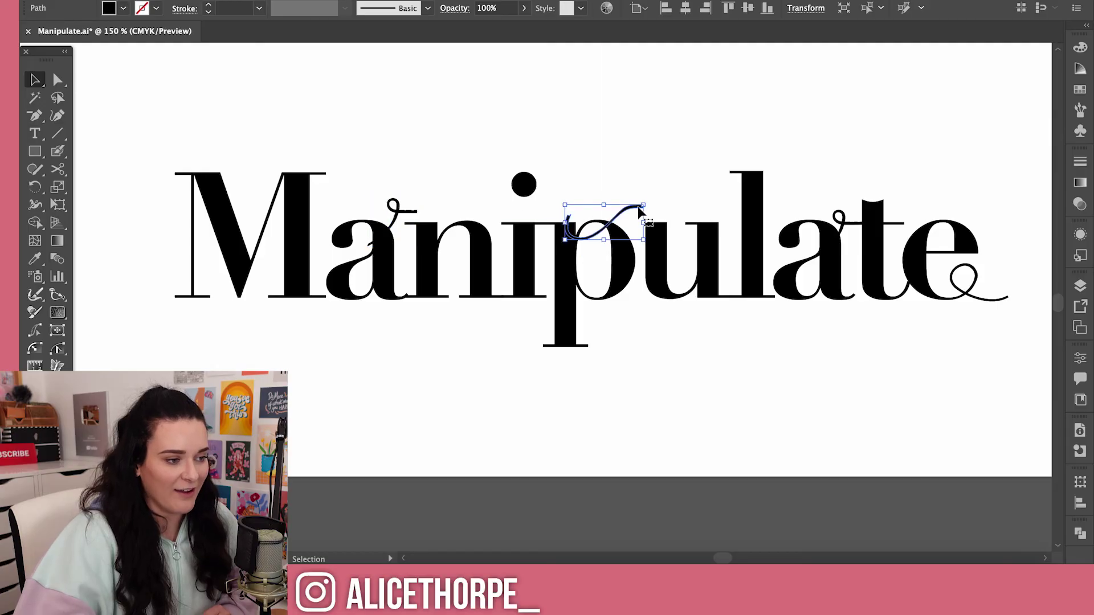
drag(844, 212, 831, 174)
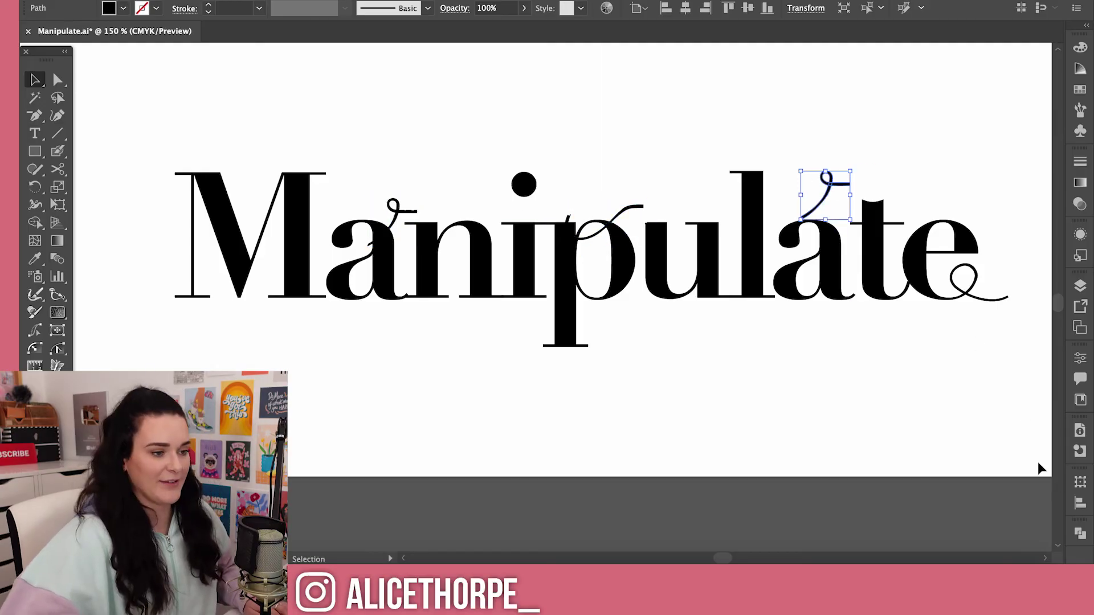
key(ctrl+z)
key(ctrl+z)
key(ctrl+z)
key(ctrl+z)
click(1003, 383)
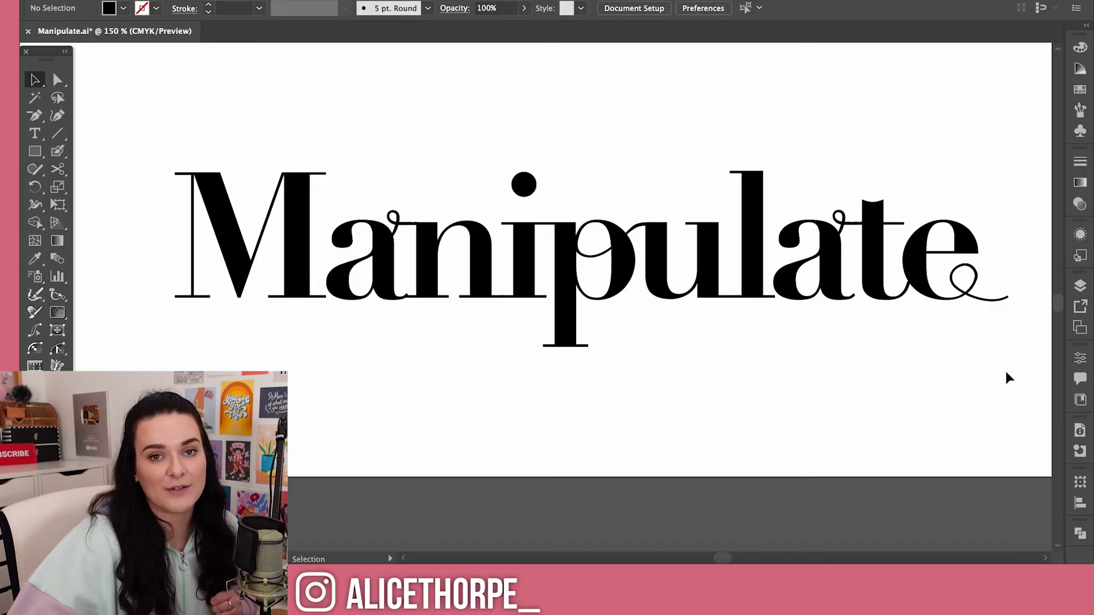
Step: Open Pathfinder and unite the first a, its loop and the n into a single shape
scroll(1004, 376, right, 1)
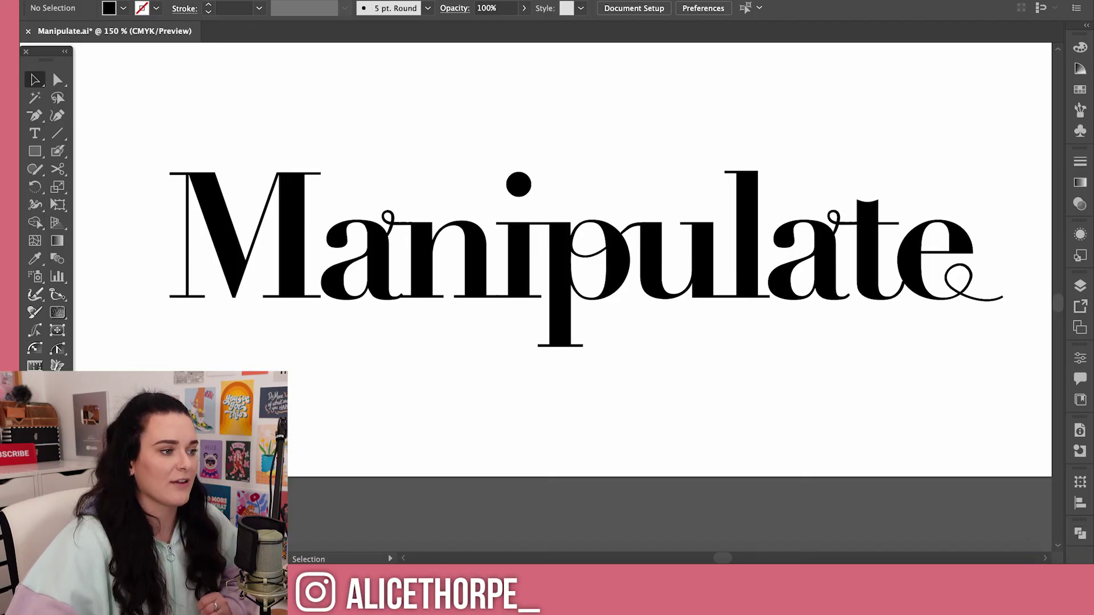
click(399, 1)
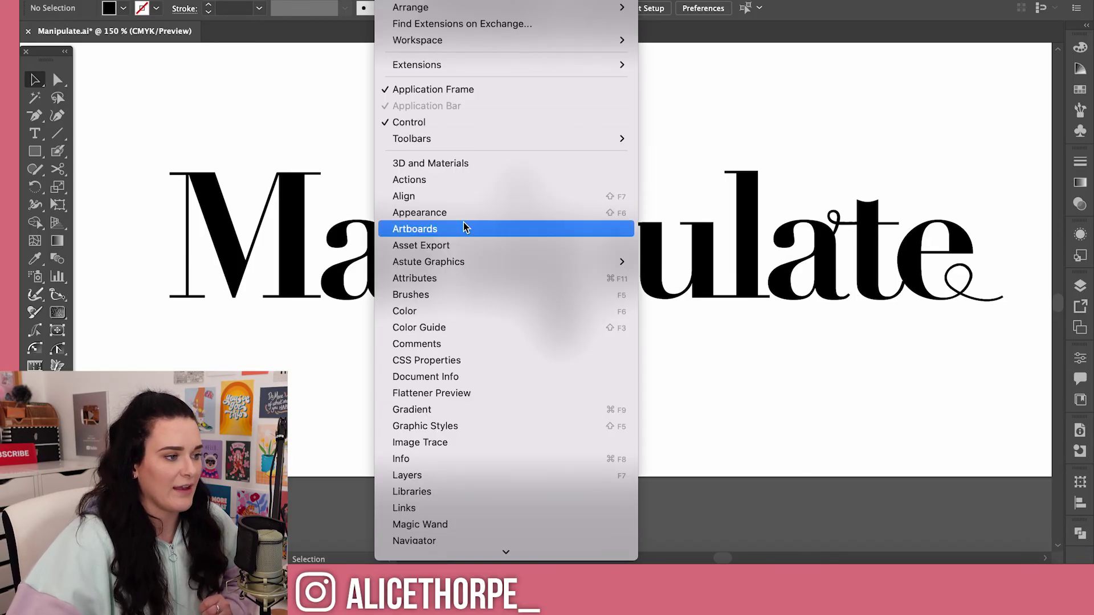
scroll(550, 393, down, 5)
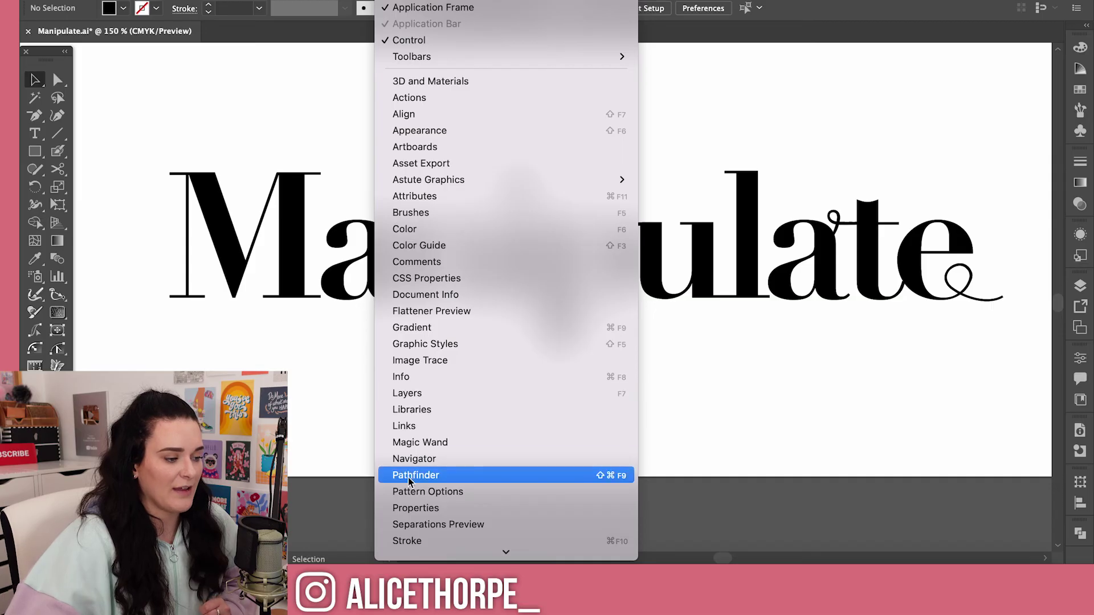
click(398, 478)
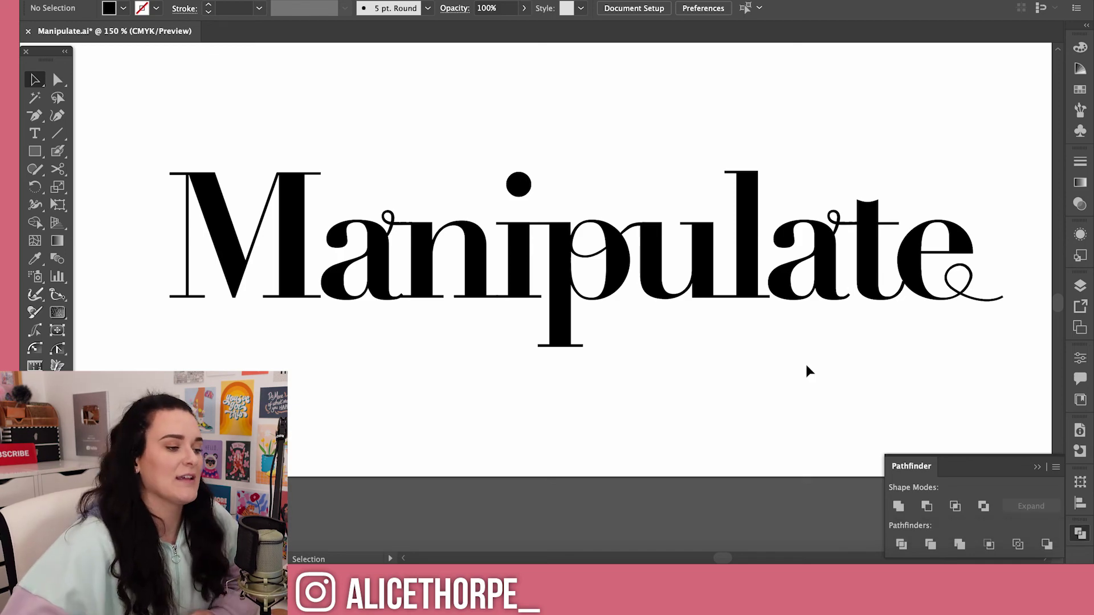
drag(350, 199, 461, 277)
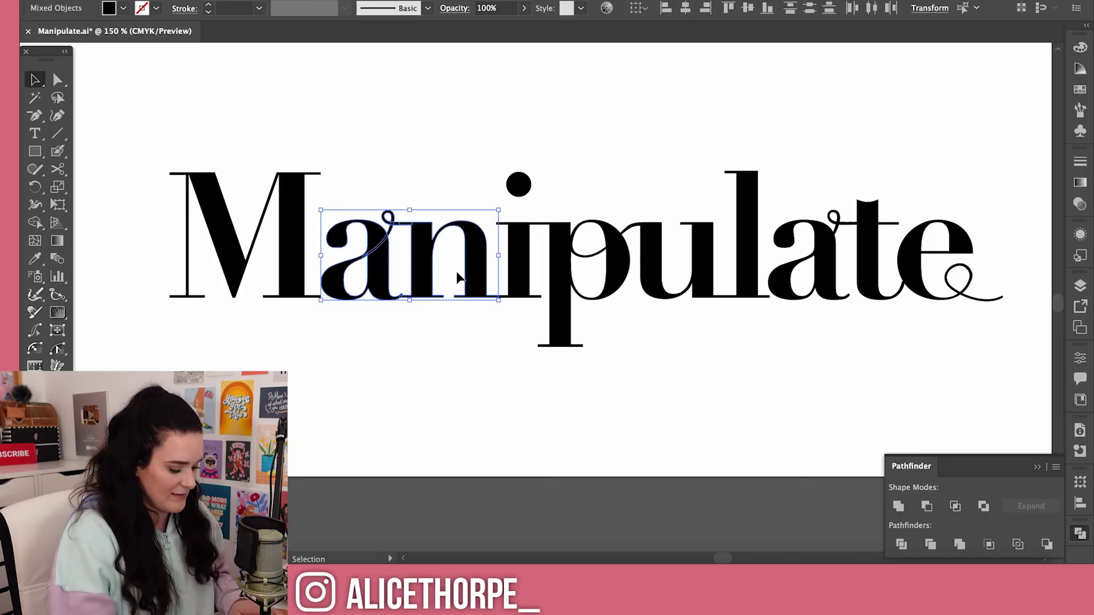
key(super+equal)
key(super+equal)
key(super+equal)
key(super+equal)
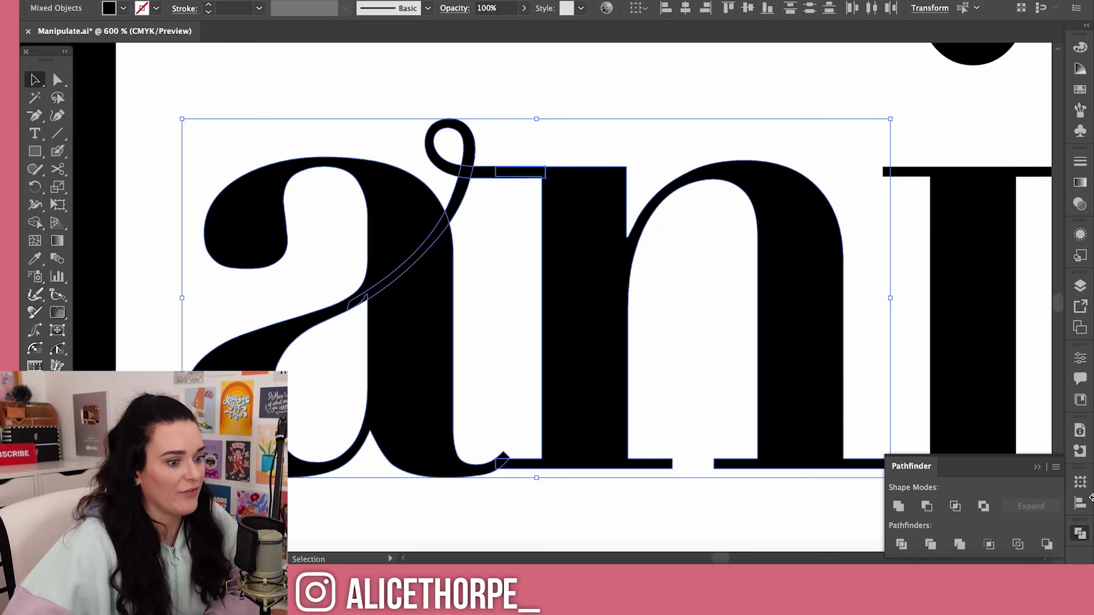
click(898, 507)
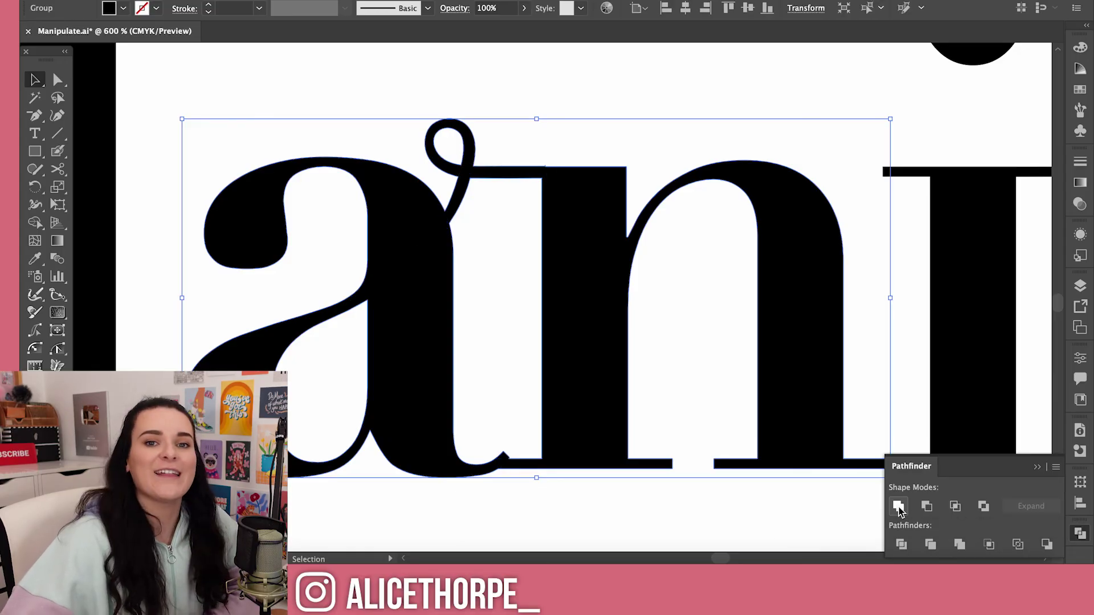
Step: Unite all the letters and swashes of the word into one shape and move it slightly up on the artboard
key(super+minus)
key(super+minus)
key(super+minus)
key(super+minus)
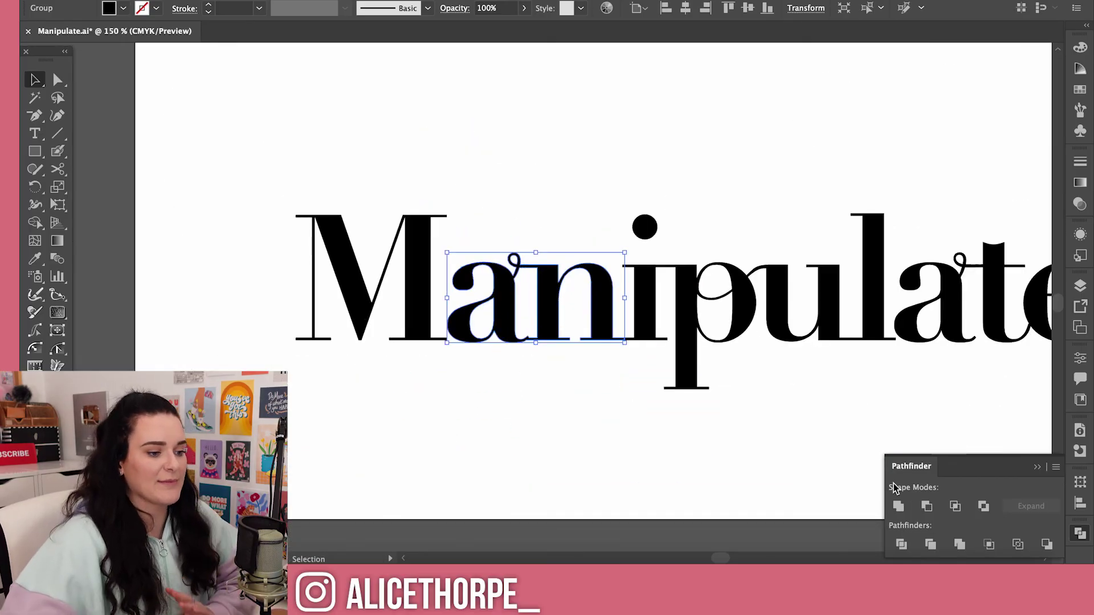
scroll(720, 555, right, 5)
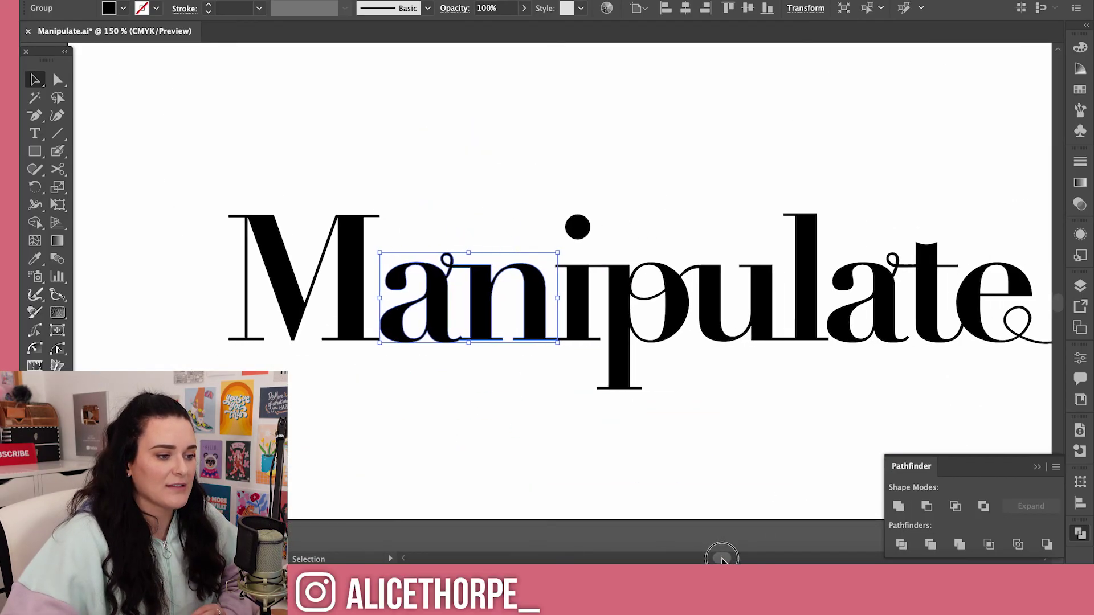
drag(130, 181, 1035, 423)
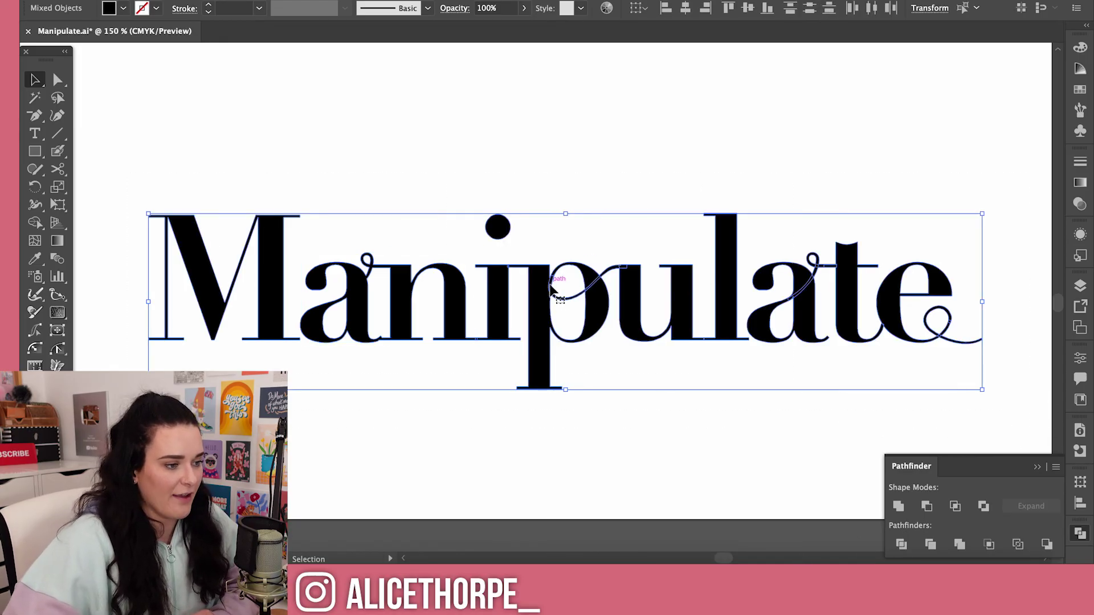
click(899, 506)
click(760, 471)
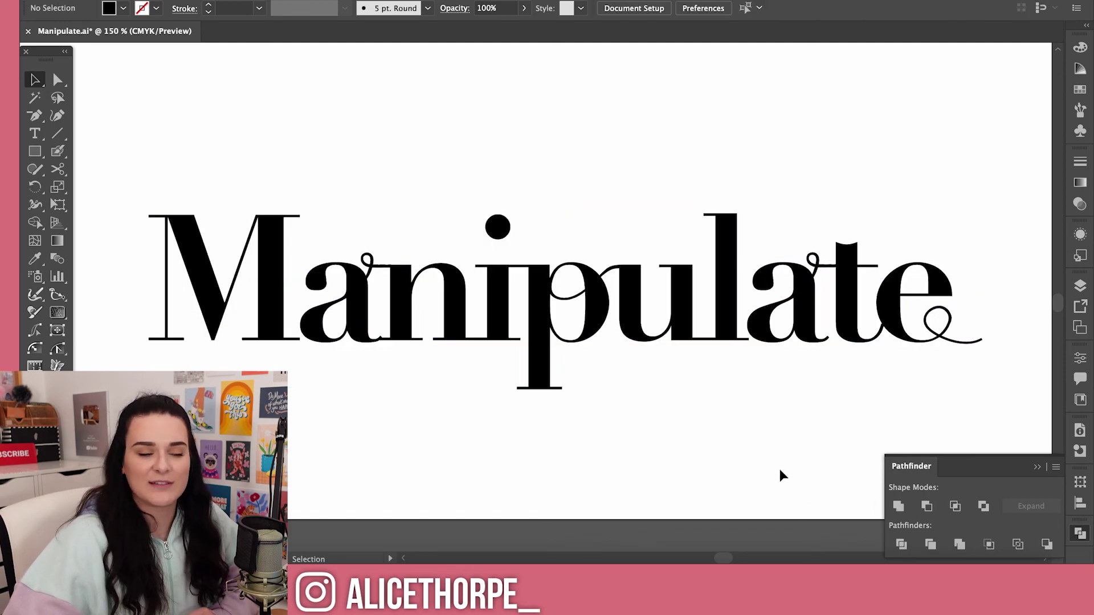
drag(530, 342, 534, 305)
click(647, 403)
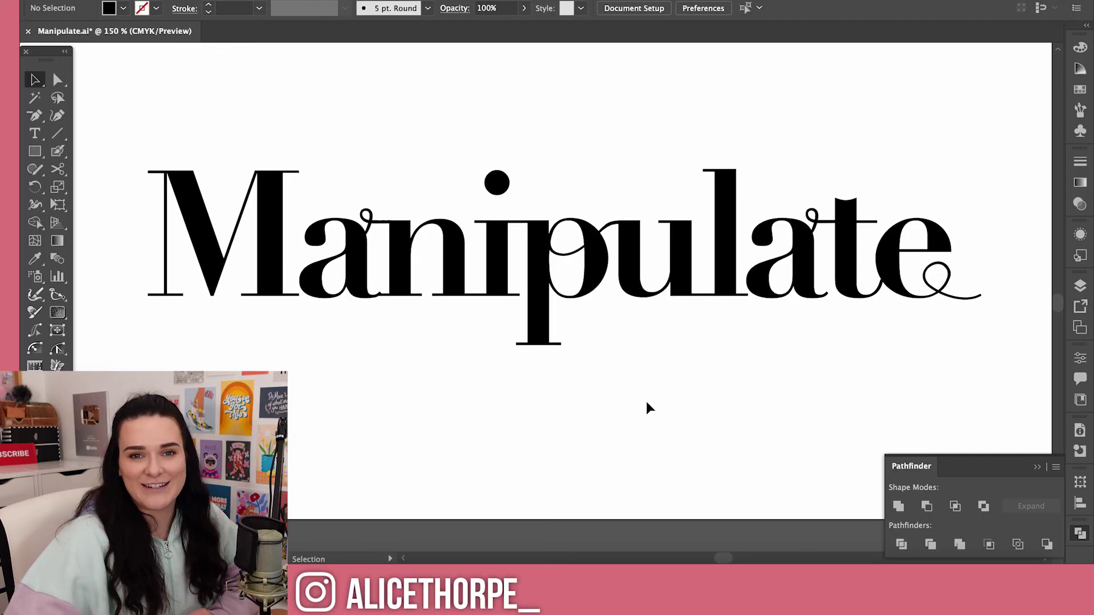